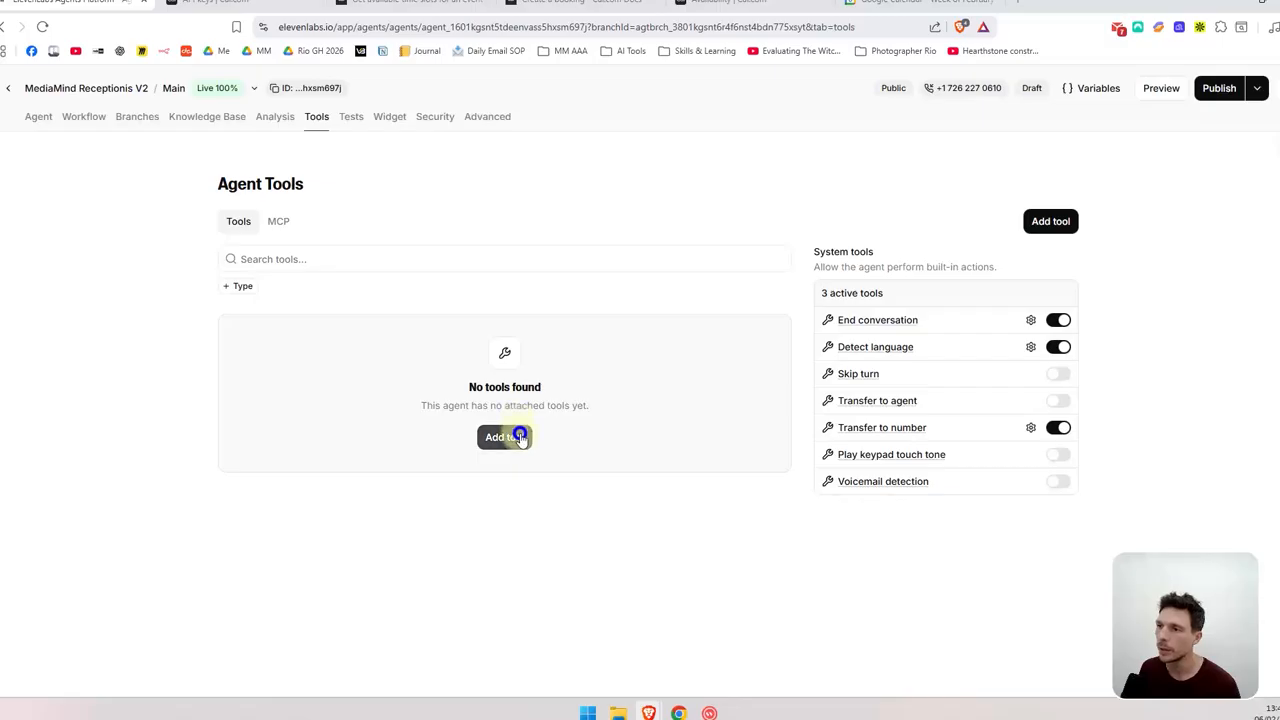
Step: Add a webhook tool named Get_Available_Slots described as "This API takes a date/time range as input and returns the time slots that are available within that range."
{"action": "left_click", "coordinate": [405, 405]}
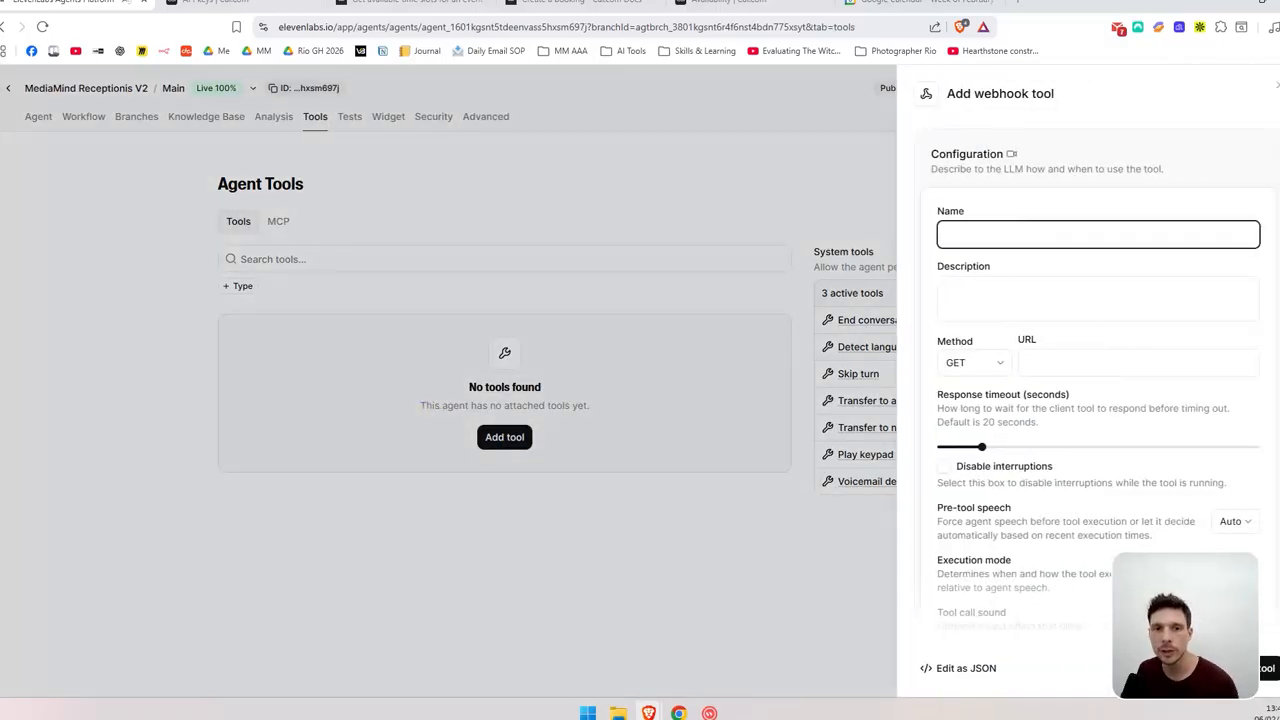
{"action": "left_click", "coordinate": [1025, 230]}
{"action": "type", "text": "Get_Available_Slots"}
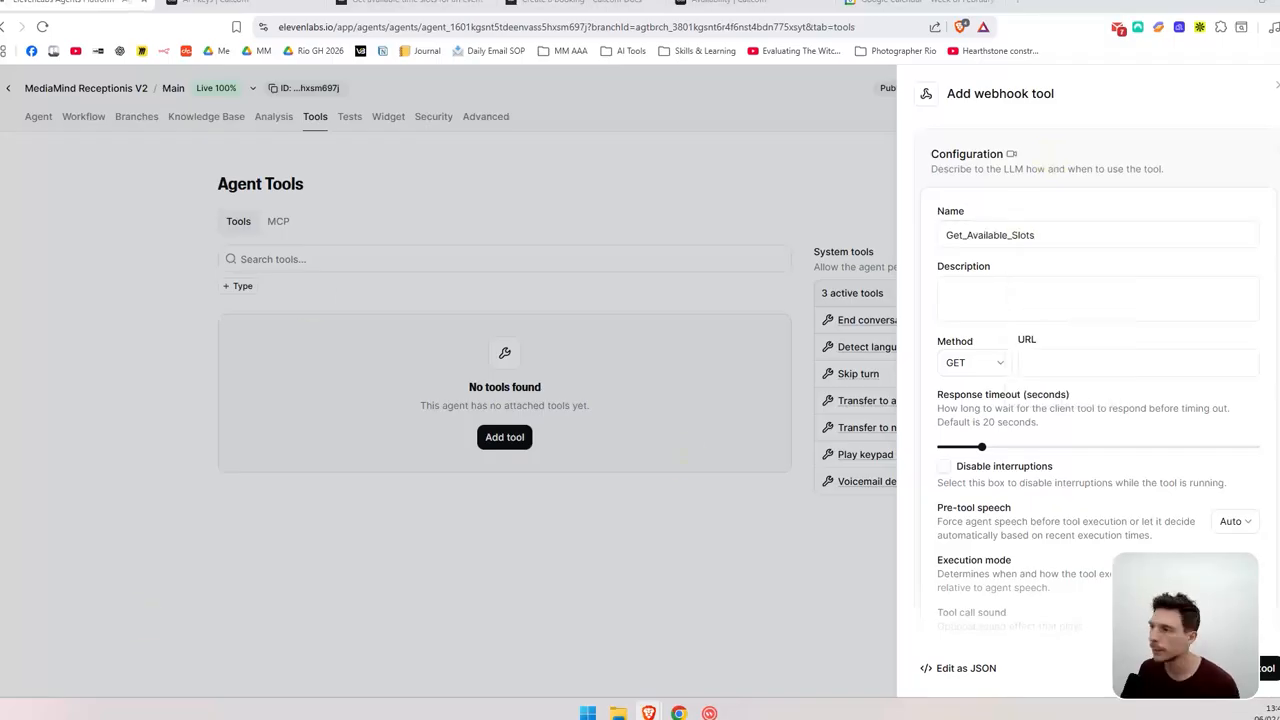
{"action": "left_click", "coordinate": [1031, 286]}
{"action": "type", "text": "This API takes a date/time range as input and returns the time slots that are available within that range."}
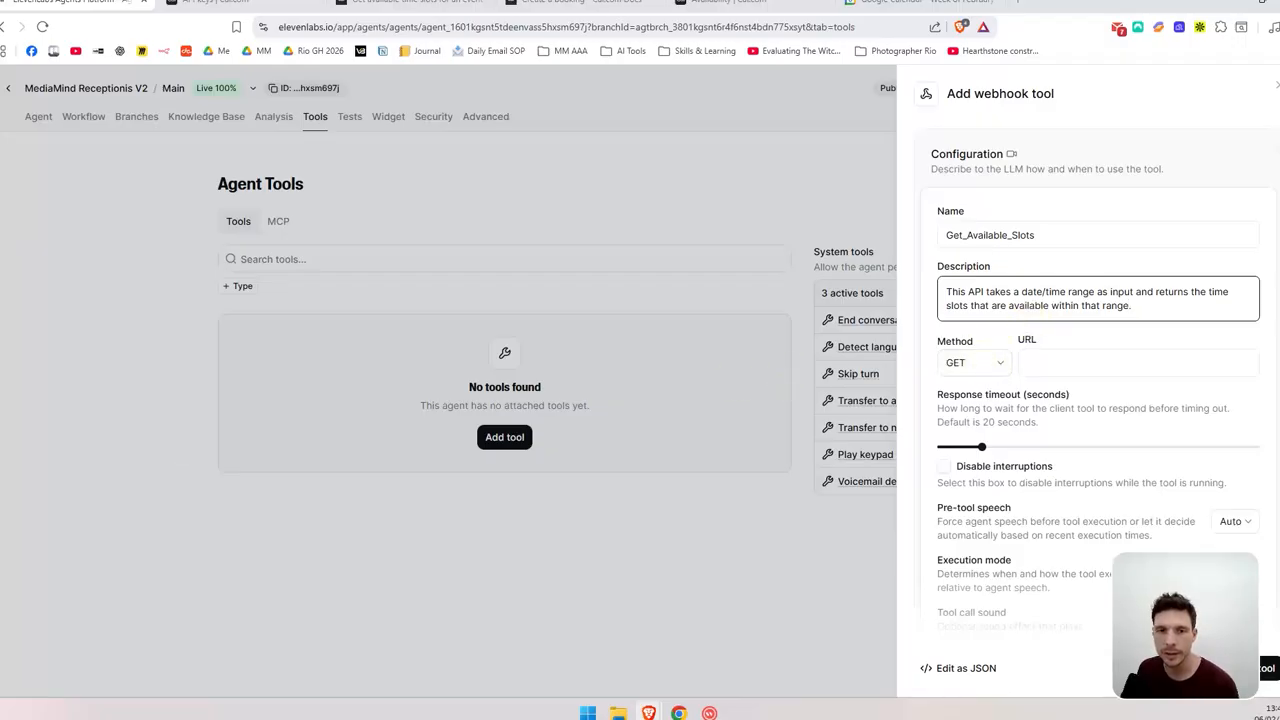
{"action": "left_click", "coordinate": [345, 4]}
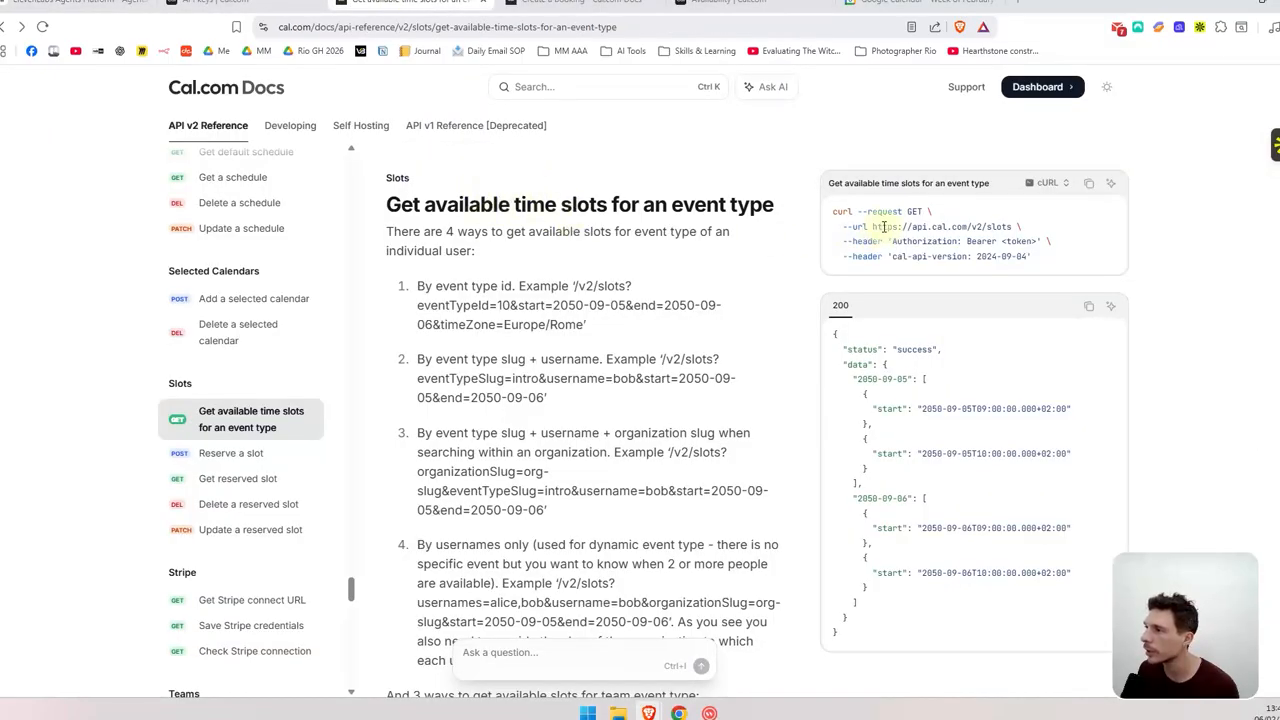
{"action": "left_click_drag", "start_coordinate": [873, 226], "coordinate": [1012, 228]}
{"action": "key", "text": "ctrl+c"}
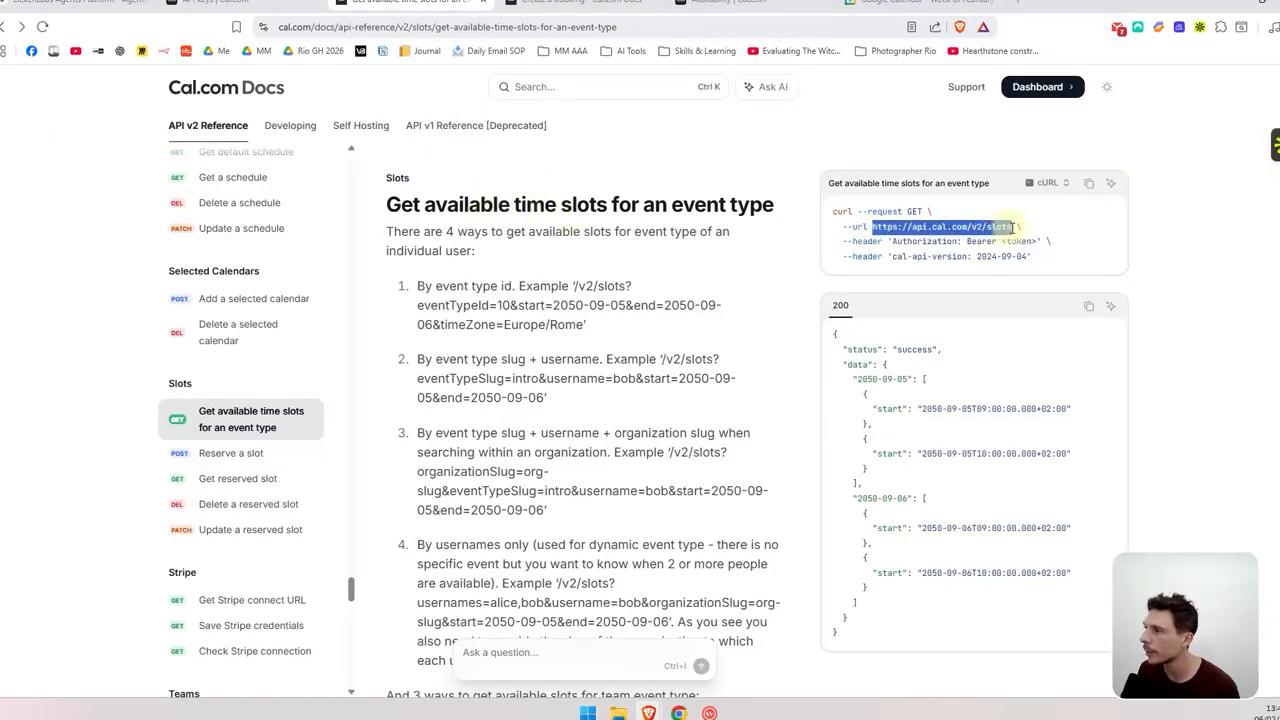
{"action": "left_click", "coordinate": [95, 4]}
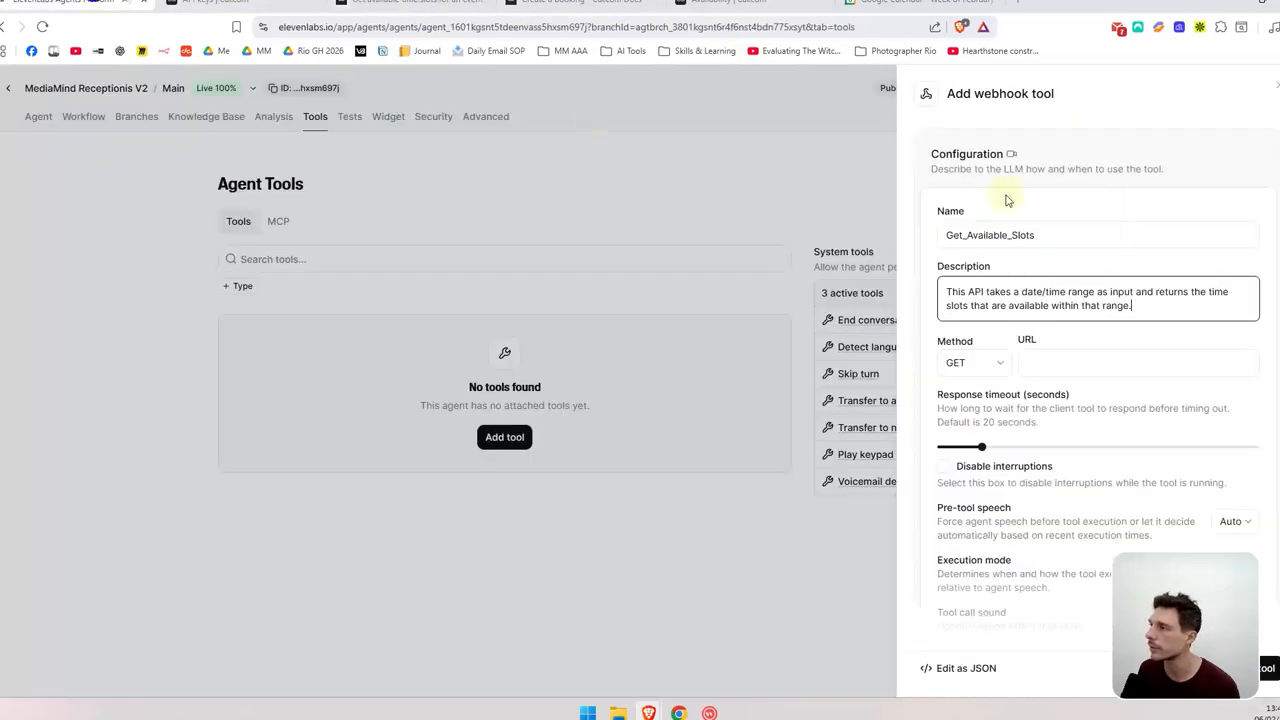
{"action": "left_click", "coordinate": [1089, 362]}
{"action": "key", "text": "ctrl+v"}
Step: Add a request header of type Value named cal-api-version with the value 2024-09-04
{"action": "scroll", "coordinate": [1040, 375], "scroll_direction": "down", "scroll_amount": 4}
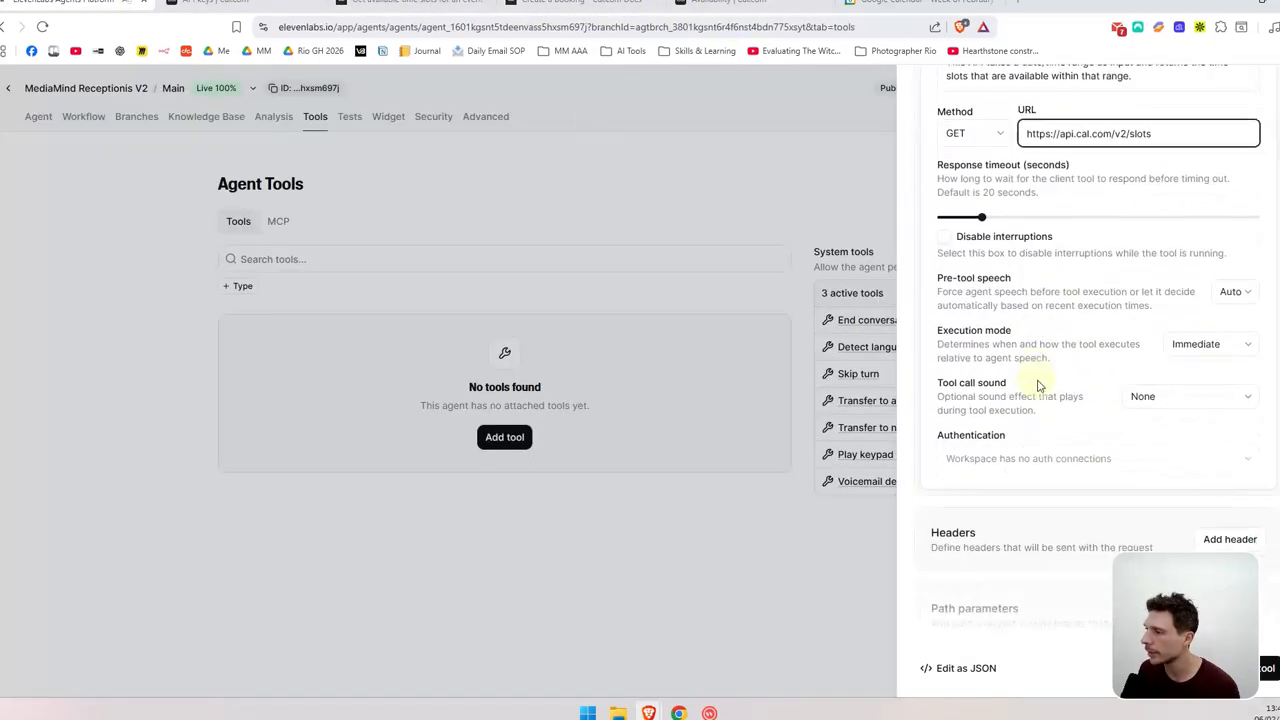
{"action": "scroll", "coordinate": [1072, 395], "scroll_direction": "down", "scroll_amount": 1}
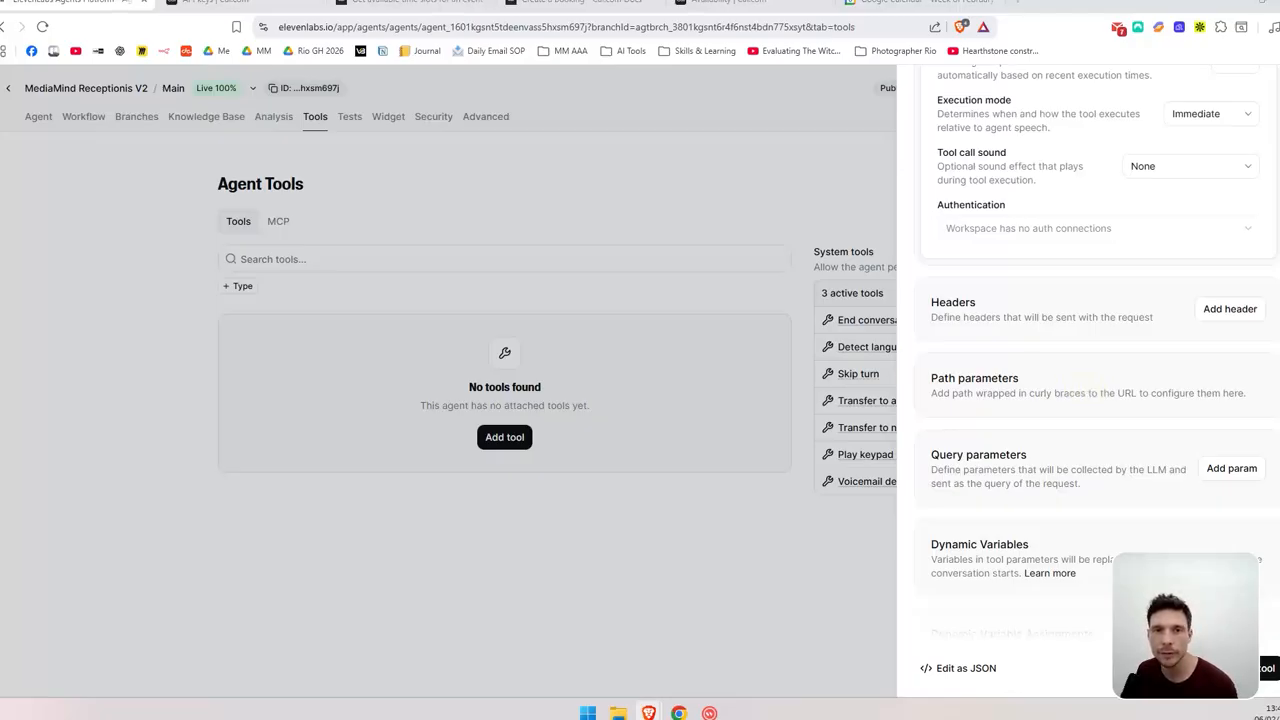
{"action": "left_click", "coordinate": [1230, 308]}
{"action": "left_click", "coordinate": [1082, 383]}
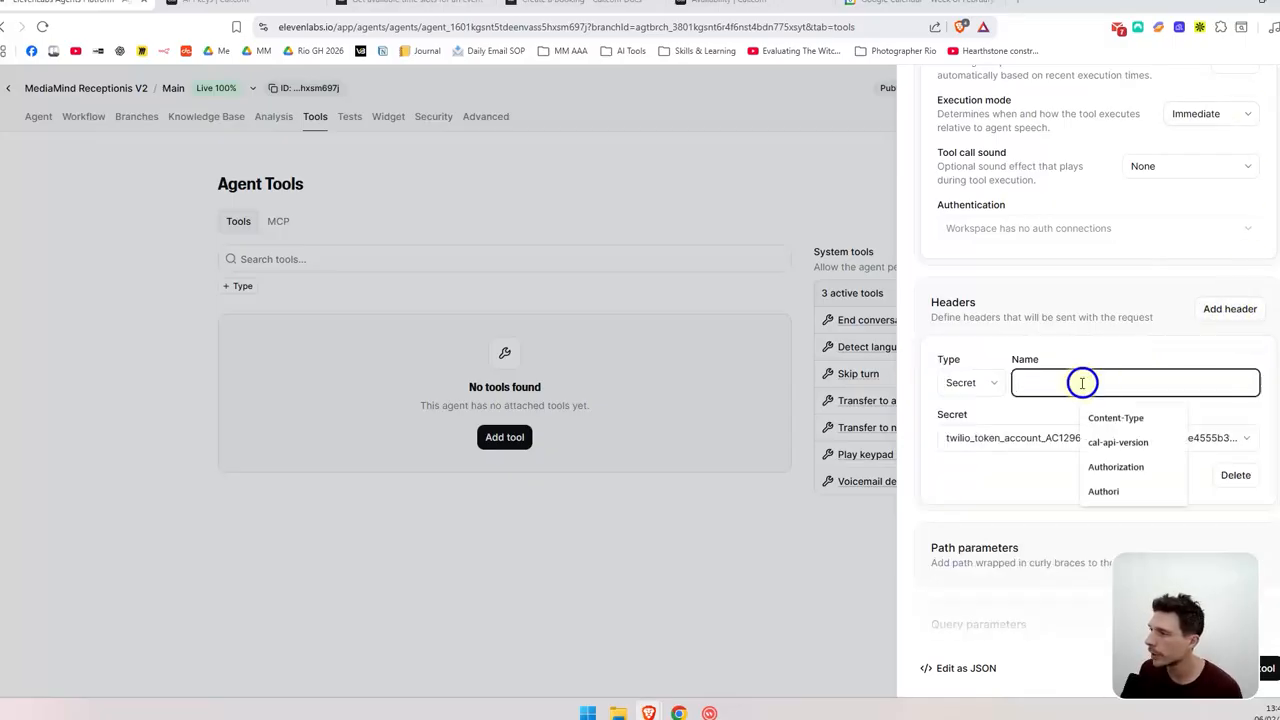
{"action": "left_click", "coordinate": [975, 383]}
{"action": "left_click", "coordinate": [968, 414]}
{"action": "left_click", "coordinate": [1026, 391]}
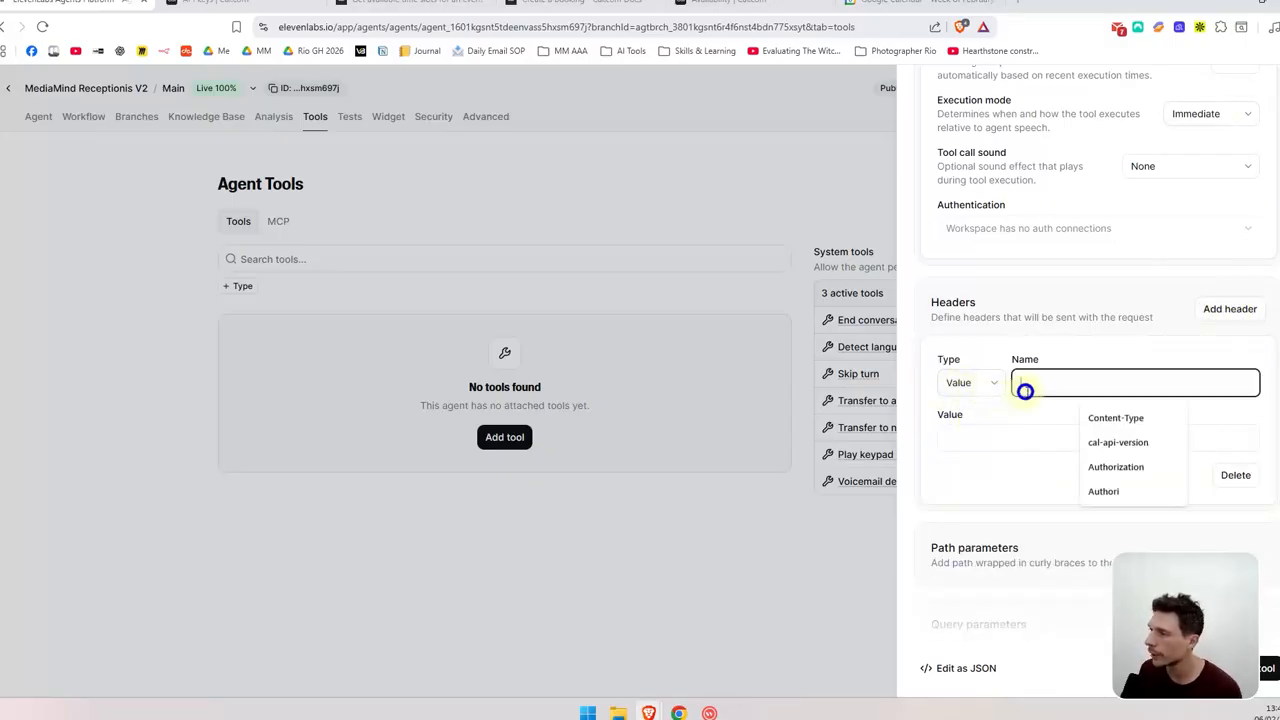
{"action": "type", "text": "cal-api-version"}
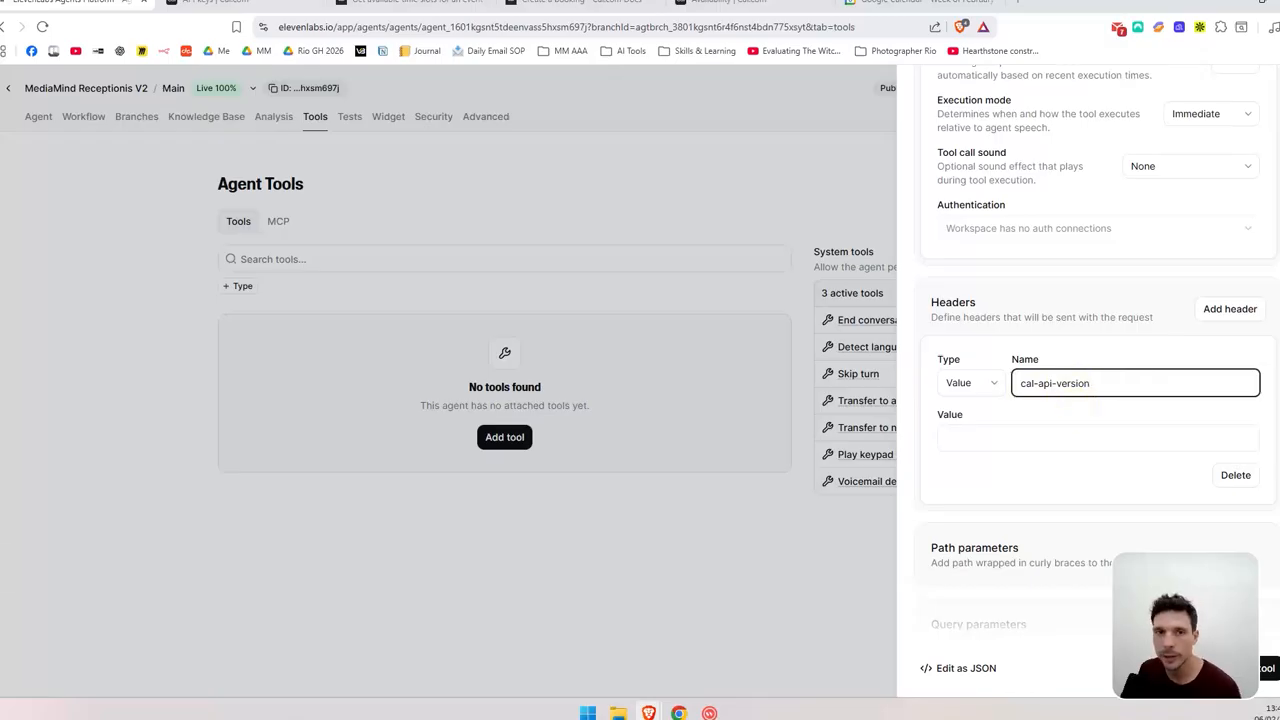
{"action": "key", "text": "alt+Tab"}
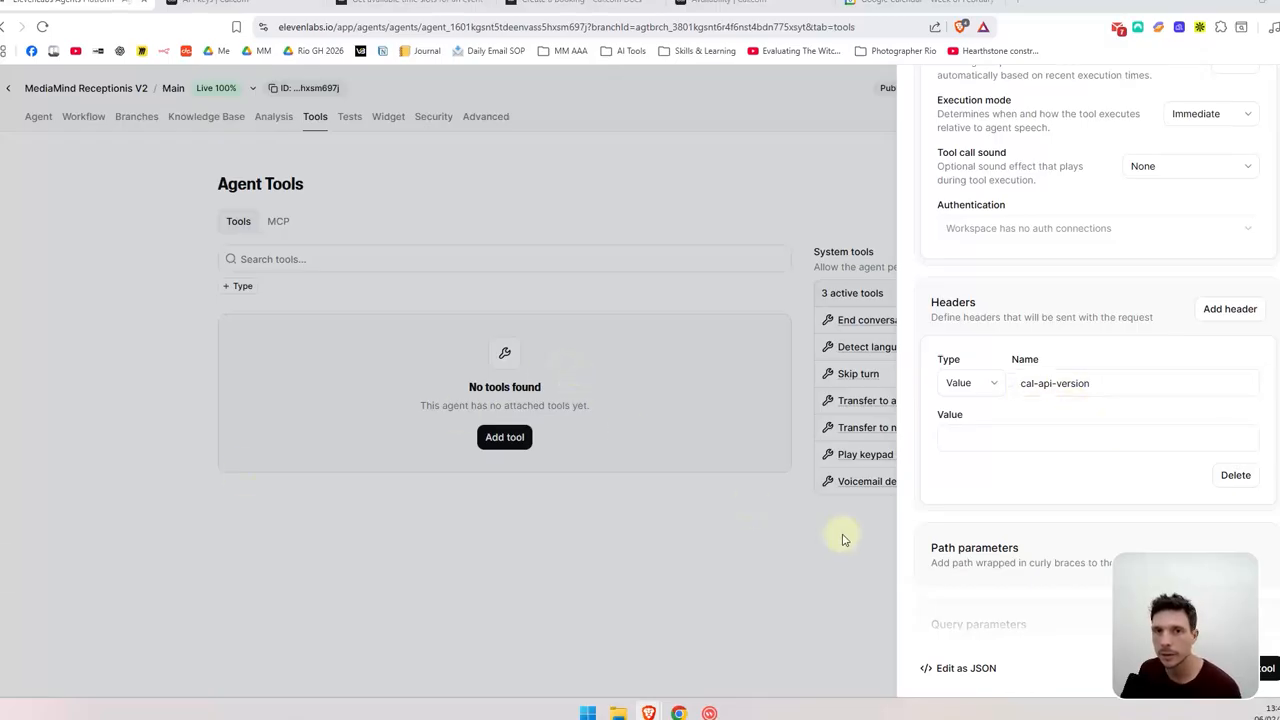
{"action": "left_click", "coordinate": [992, 432]}
{"action": "type", "text": "2024-09-04"}
{"action": "key", "text": "alt+Tab"}
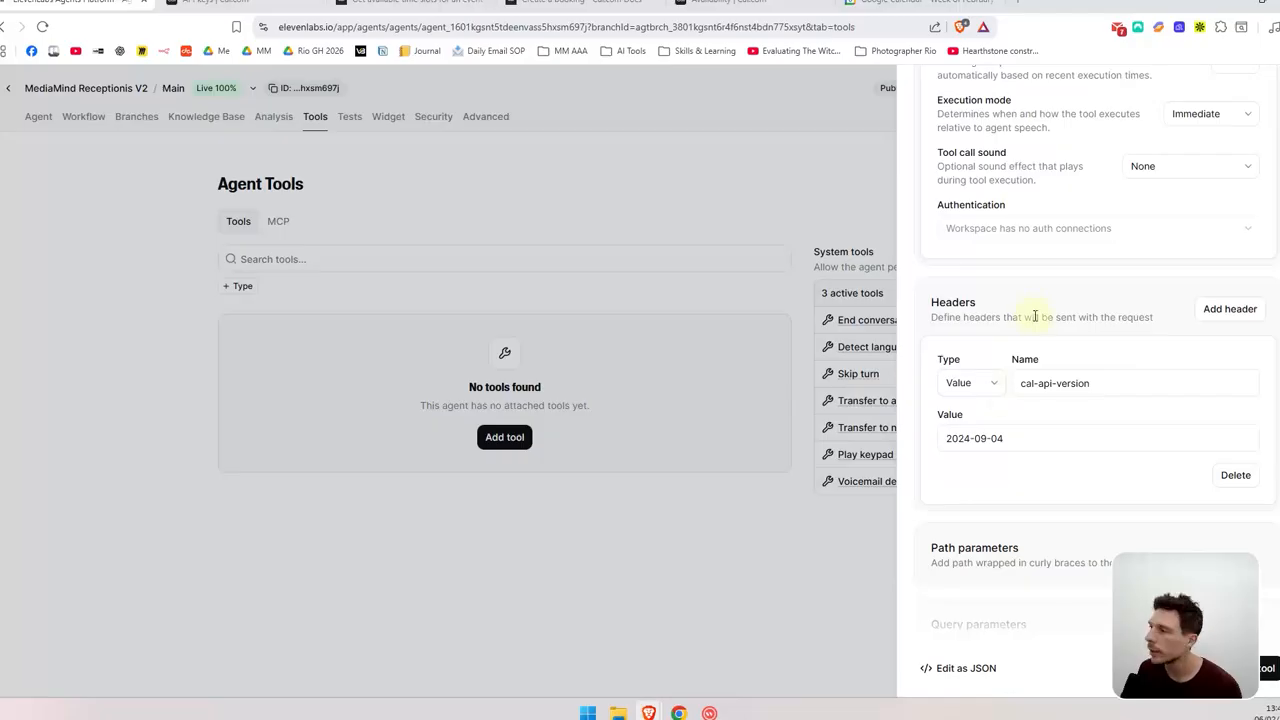
Step: Add a second request header of type Secret and name it Cal.com
{"action": "left_click", "coordinate": [1230, 309]}
{"action": "scroll", "coordinate": [1083, 434], "scroll_direction": "down", "scroll_amount": 1}
{"action": "scroll", "coordinate": [1083, 434], "scroll_direction": "down", "scroll_amount": 1}
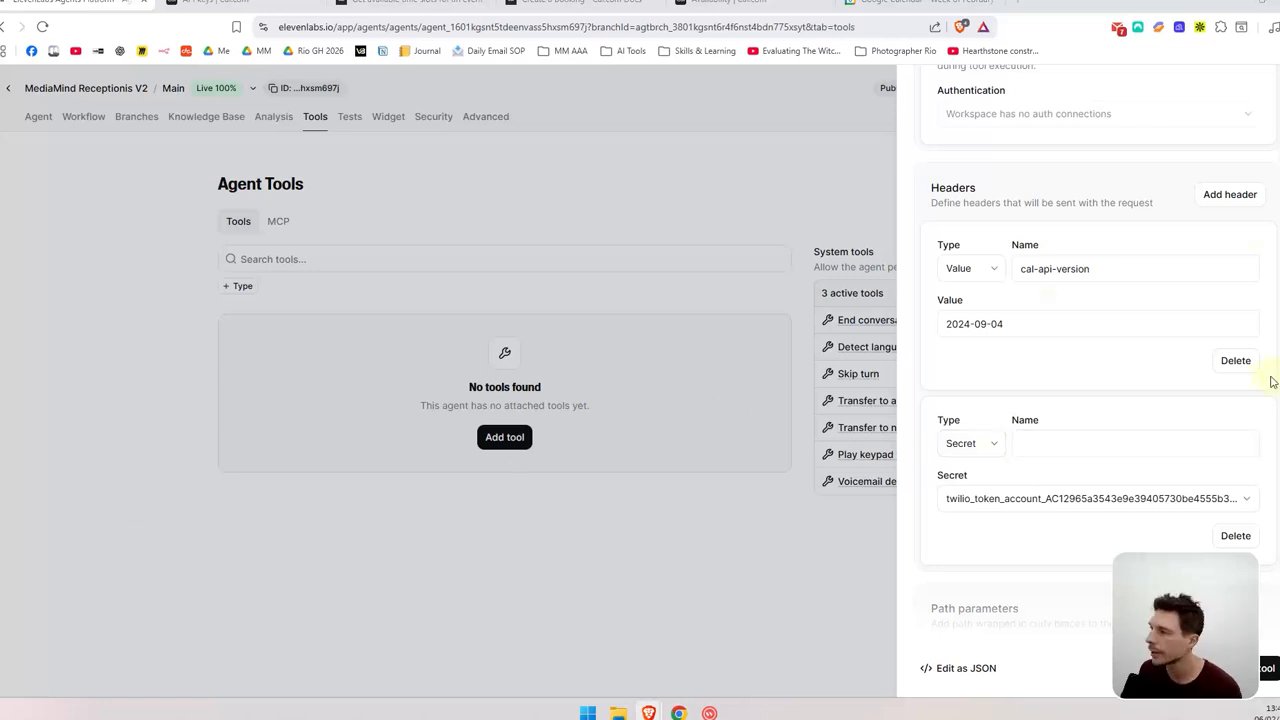
{"action": "left_click", "coordinate": [1064, 443]}
{"action": "type", "text": "Cal.com"}
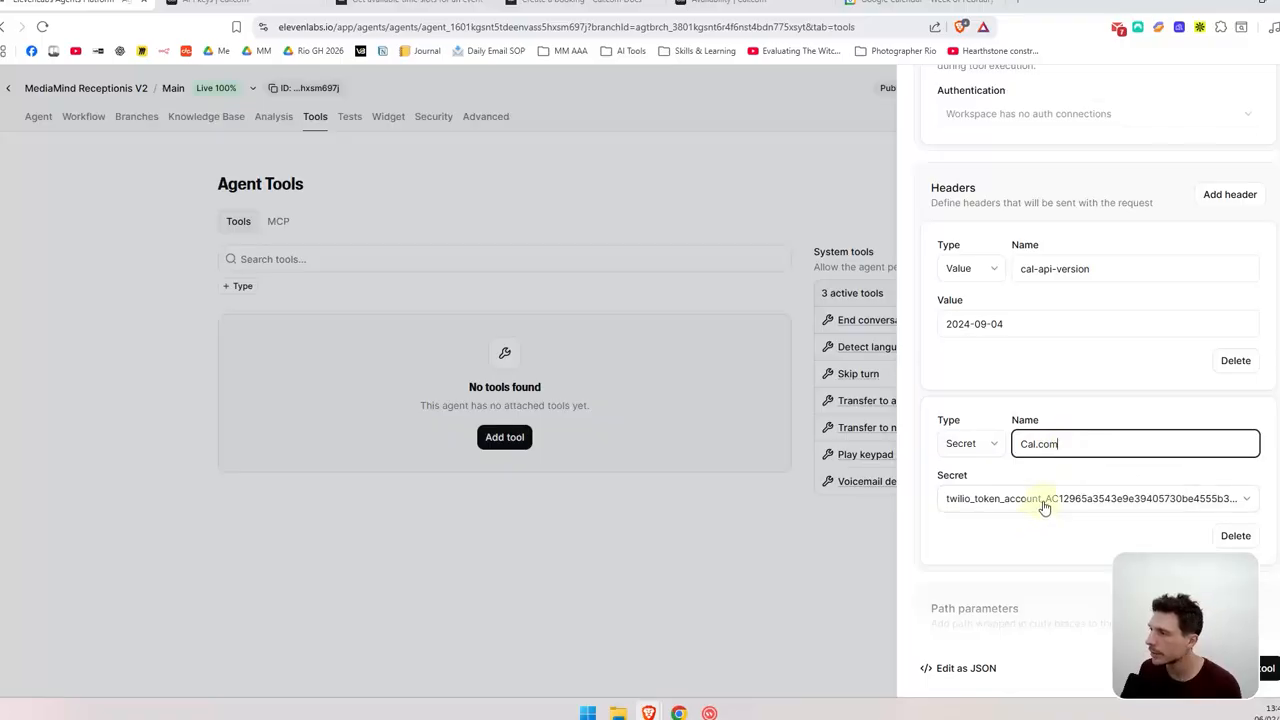
Step: Check the API keys page in the Cal.com developer settings, and assign the stored Cal.com secret to the second header in ElevenLabs
{"action": "left_click", "coordinate": [222, 5]}
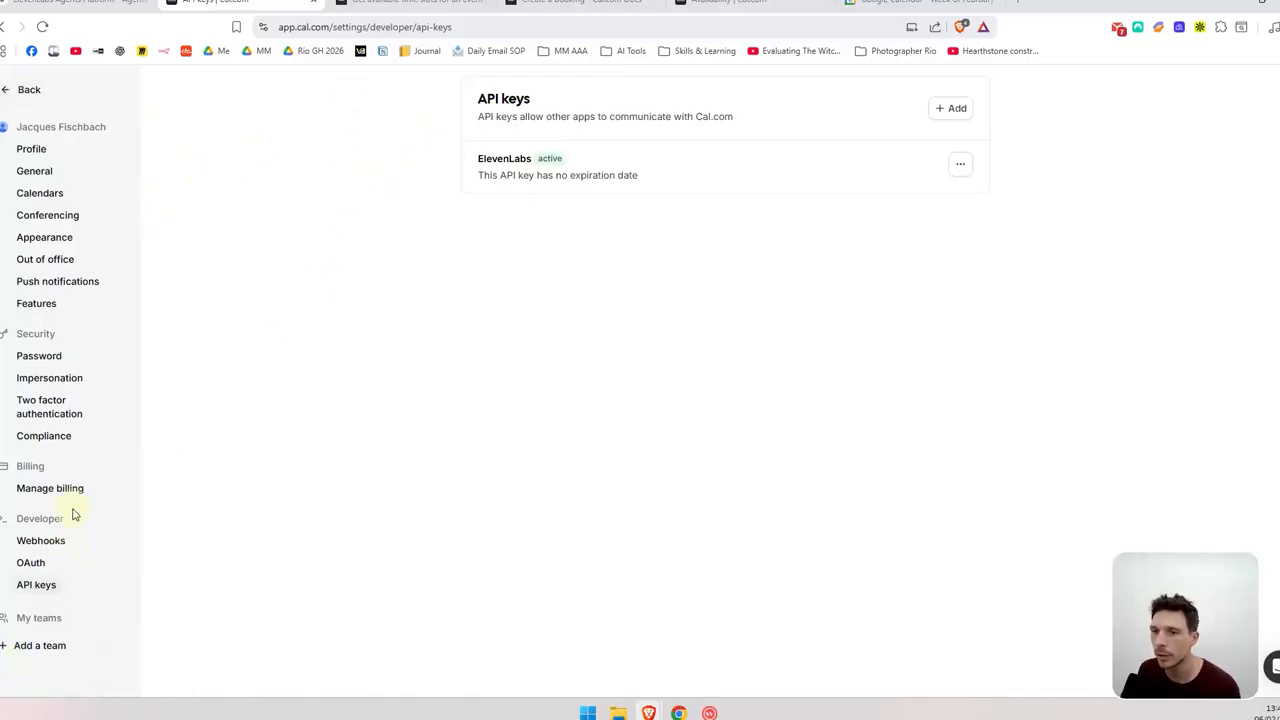
{"action": "left_click", "coordinate": [27, 89]}
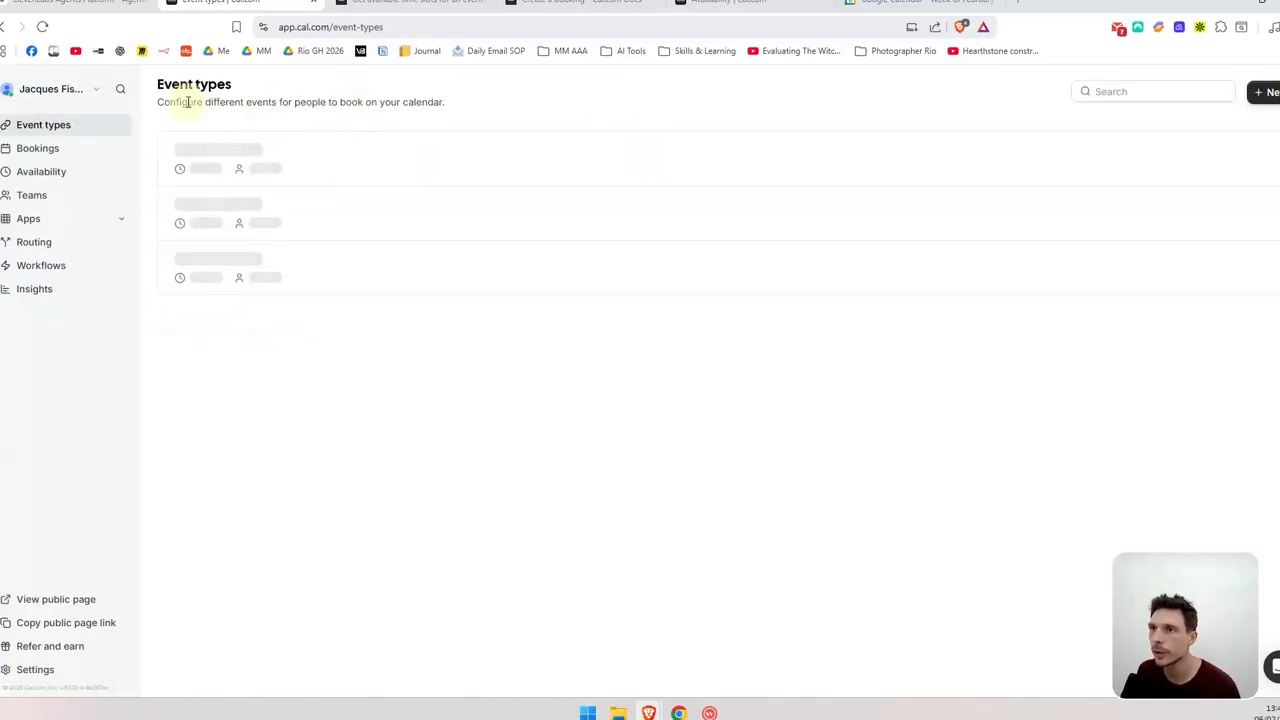
{"action": "left_click", "coordinate": [38, 669]}
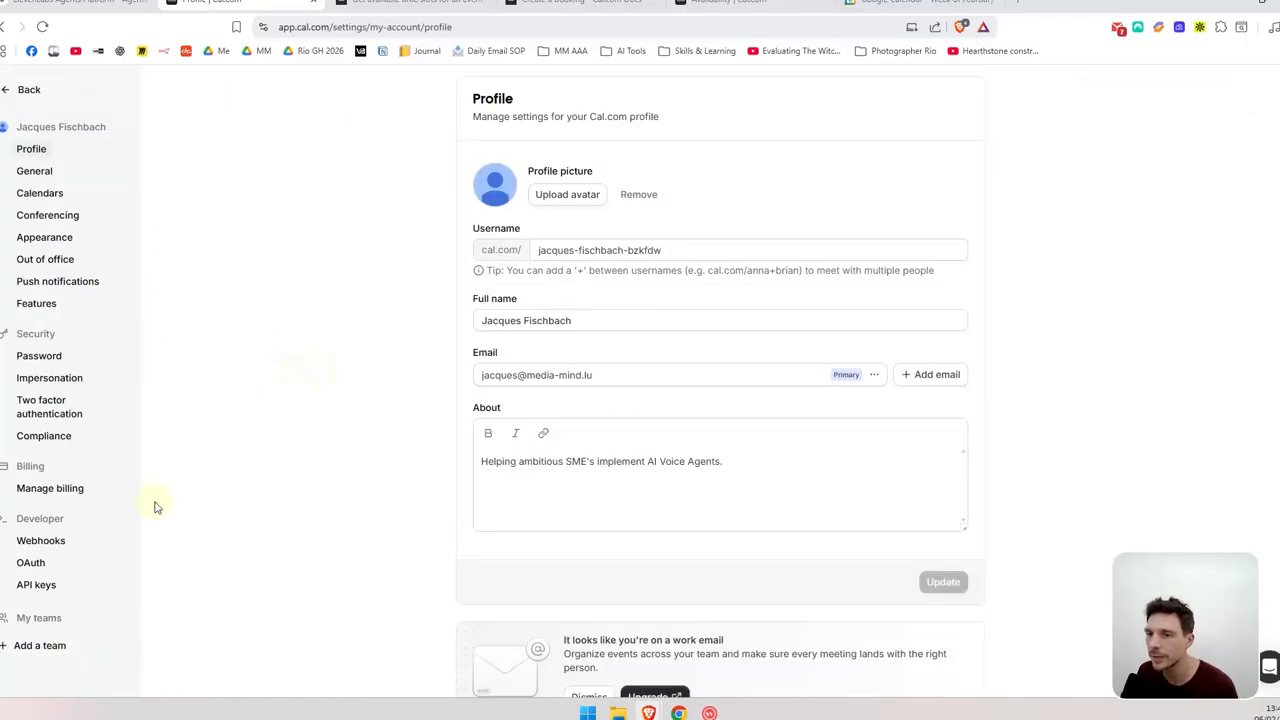
{"action": "left_click", "coordinate": [33, 584]}
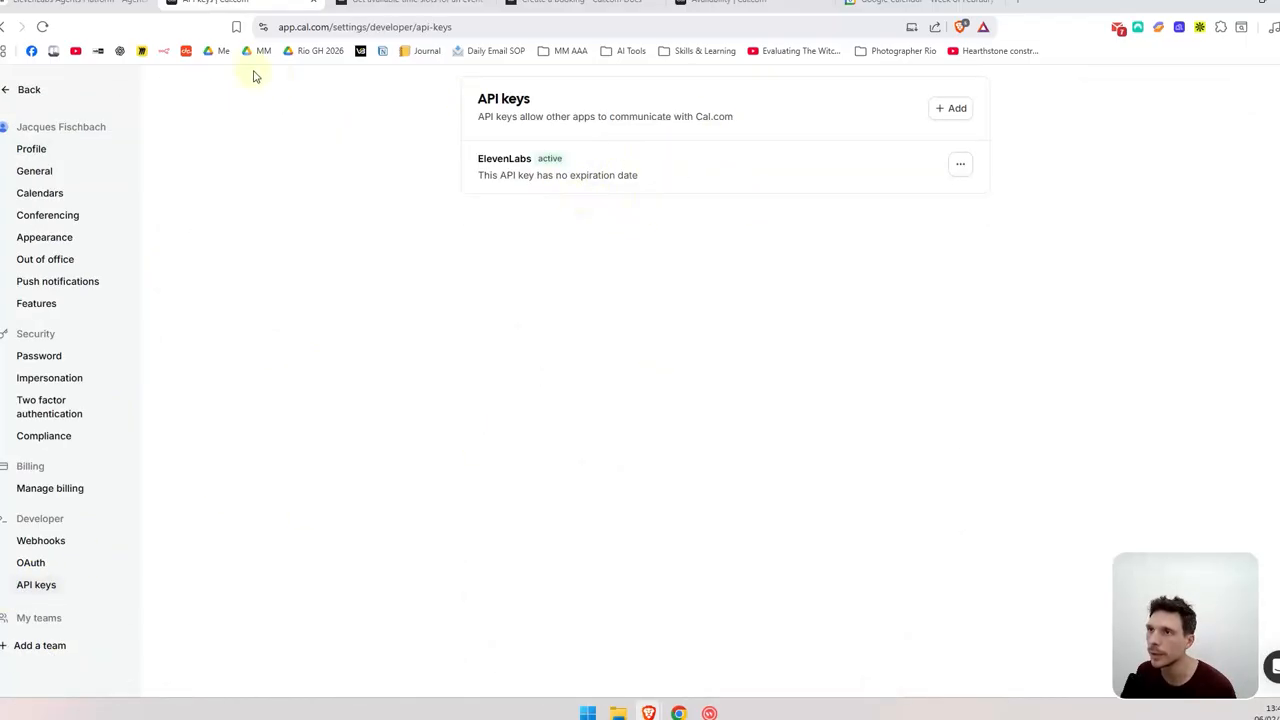
{"action": "left_click", "coordinate": [100, 8]}
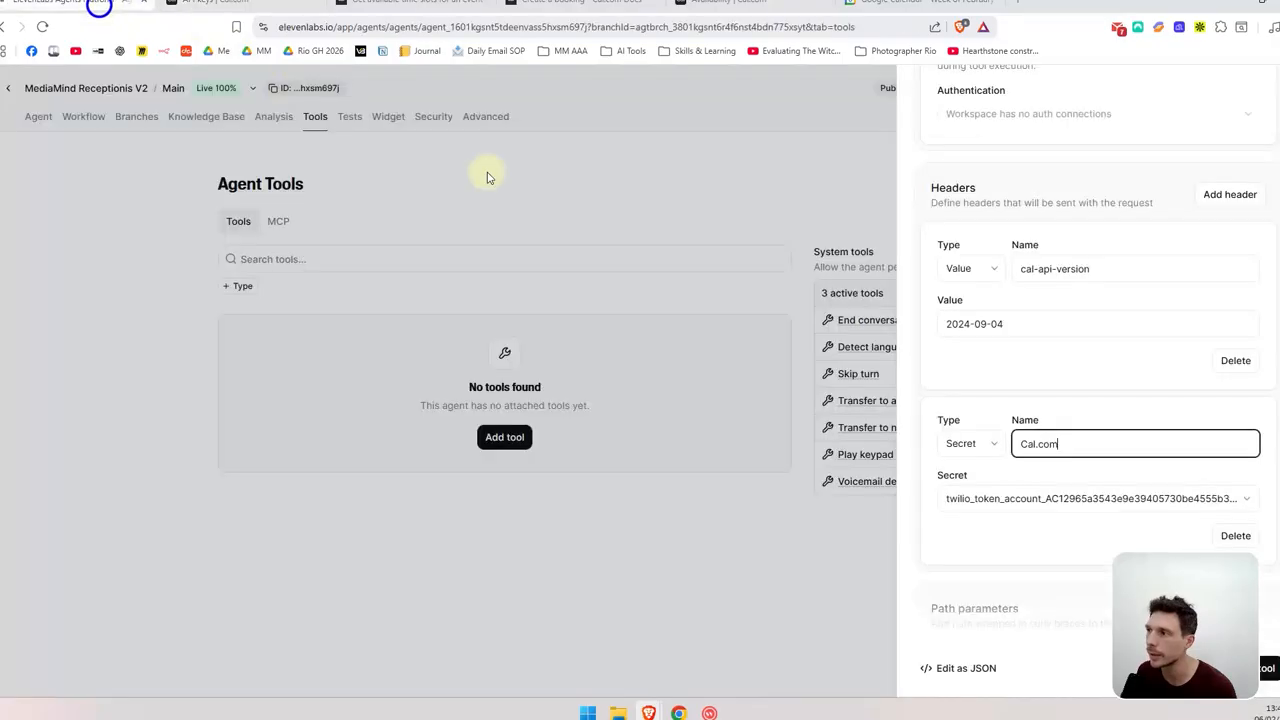
{"action": "left_click", "coordinate": [1131, 505]}
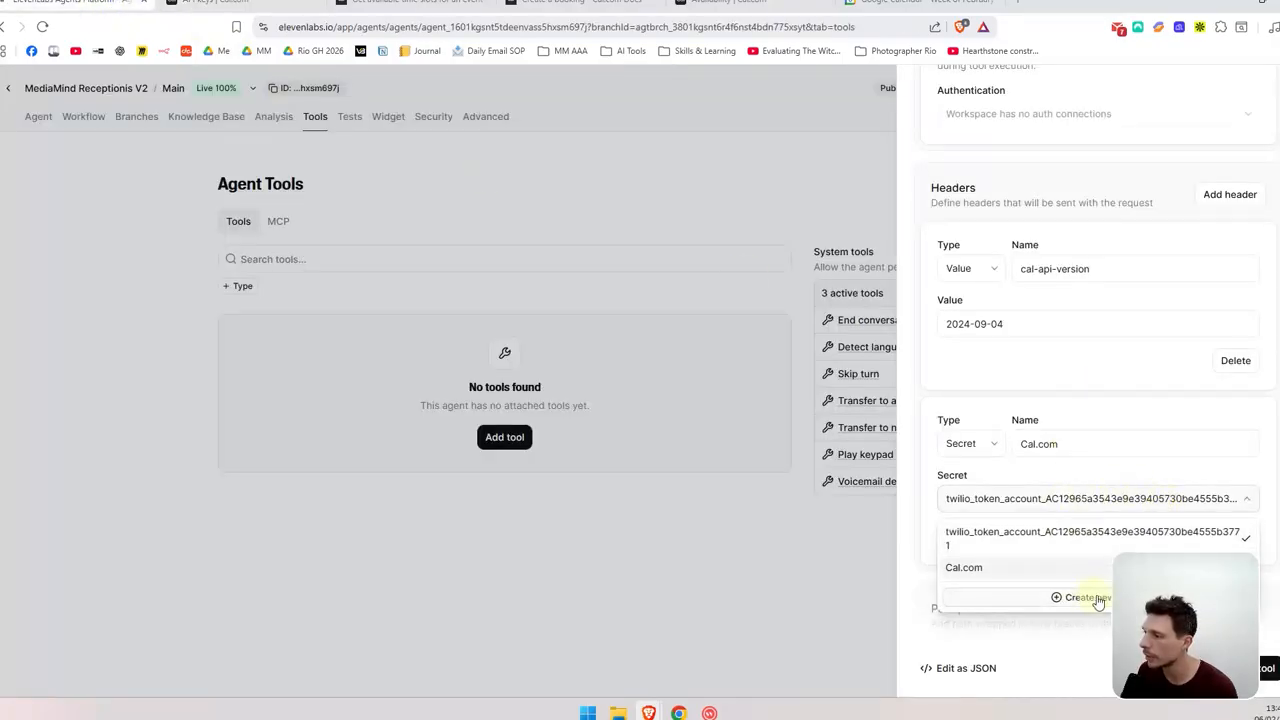
{"action": "left_click", "coordinate": [964, 568]}
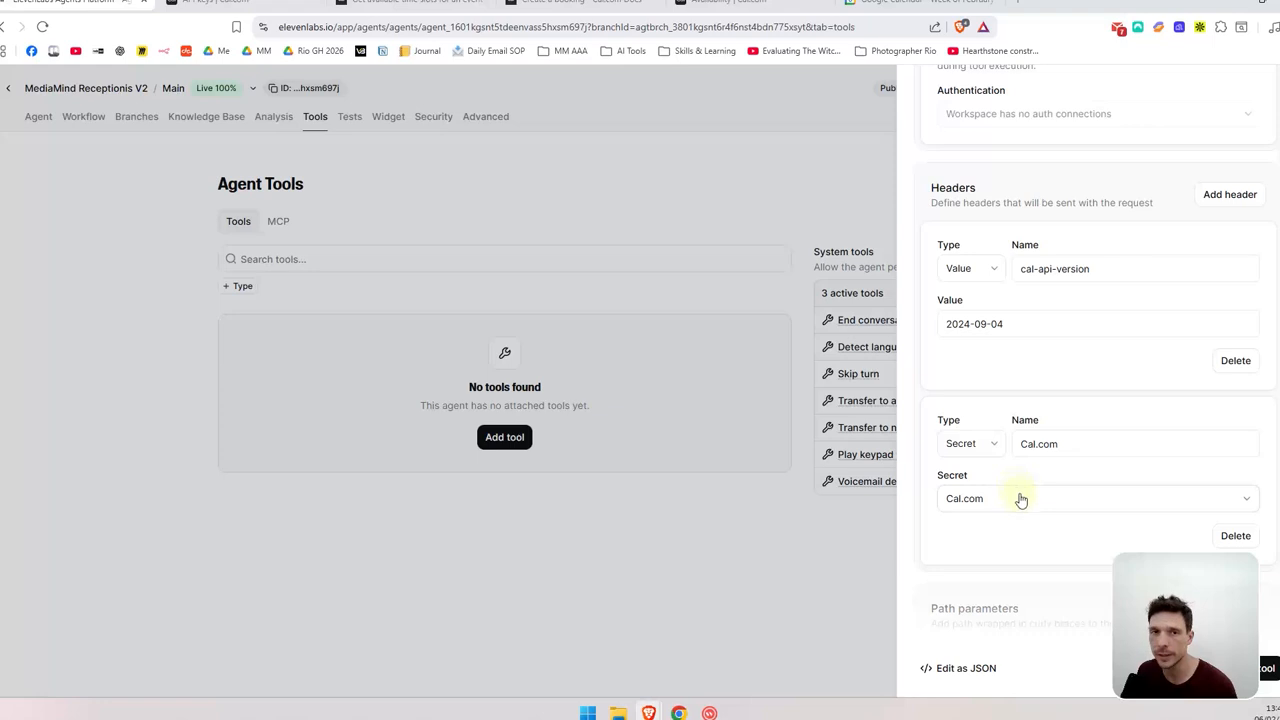
Step: Add a required string query parameter with identifier eventTypeId and the description eventTypeId = '3978045'
{"action": "scroll", "coordinate": [993, 400], "scroll_direction": "down", "scroll_amount": 3}
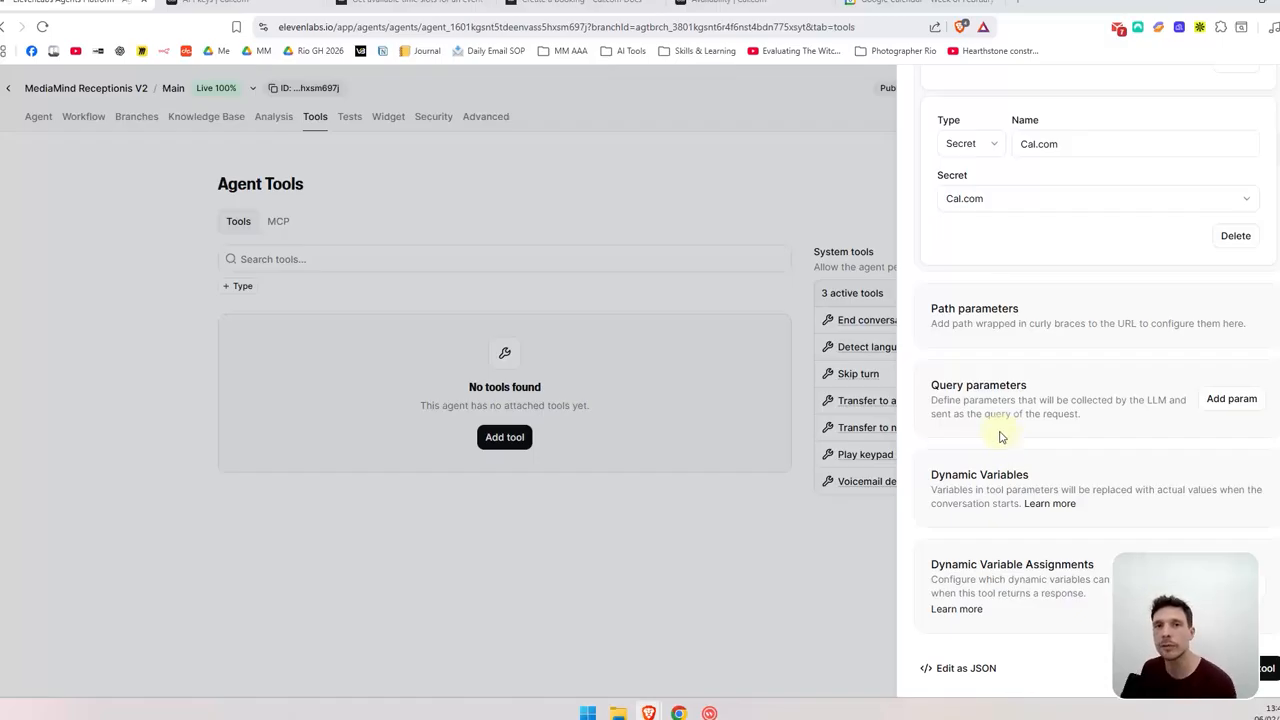
{"action": "left_click", "coordinate": [1231, 403]}
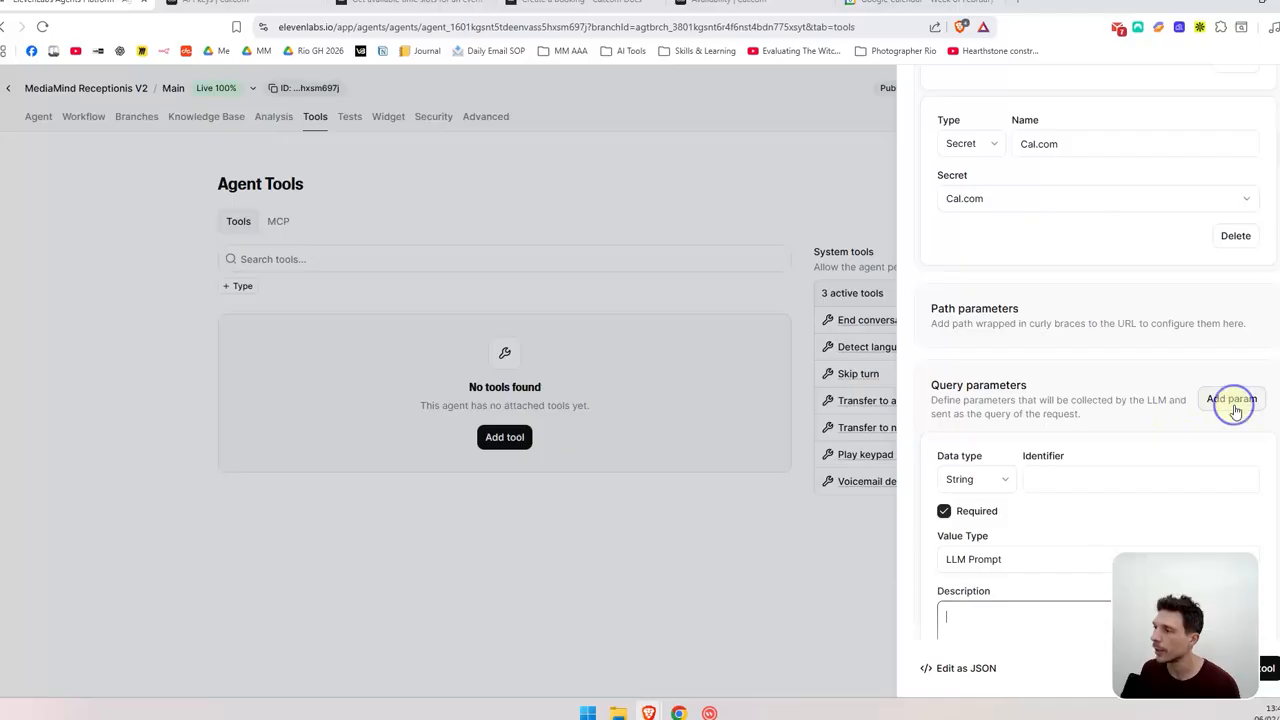
{"action": "scroll", "coordinate": [1087, 381], "scroll_direction": "down", "scroll_amount": 1}
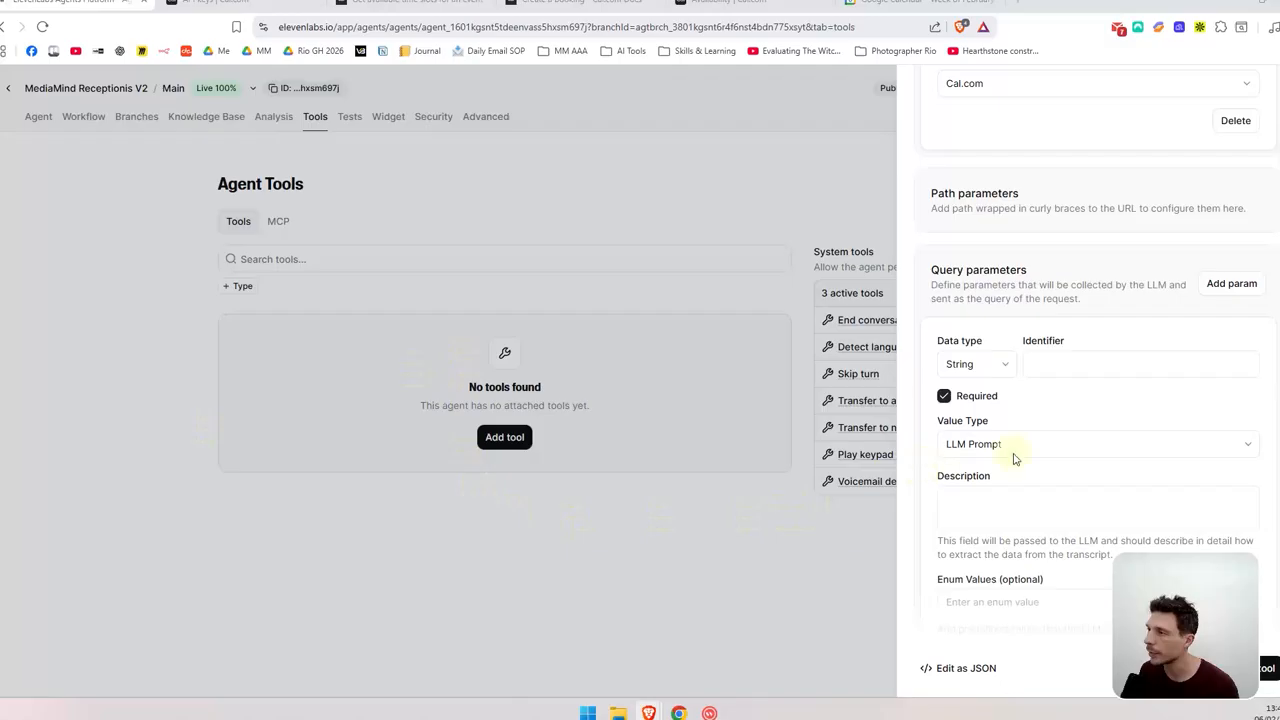
{"action": "left_click", "coordinate": [1128, 367]}
{"action": "type", "text": "eventTypeId"}
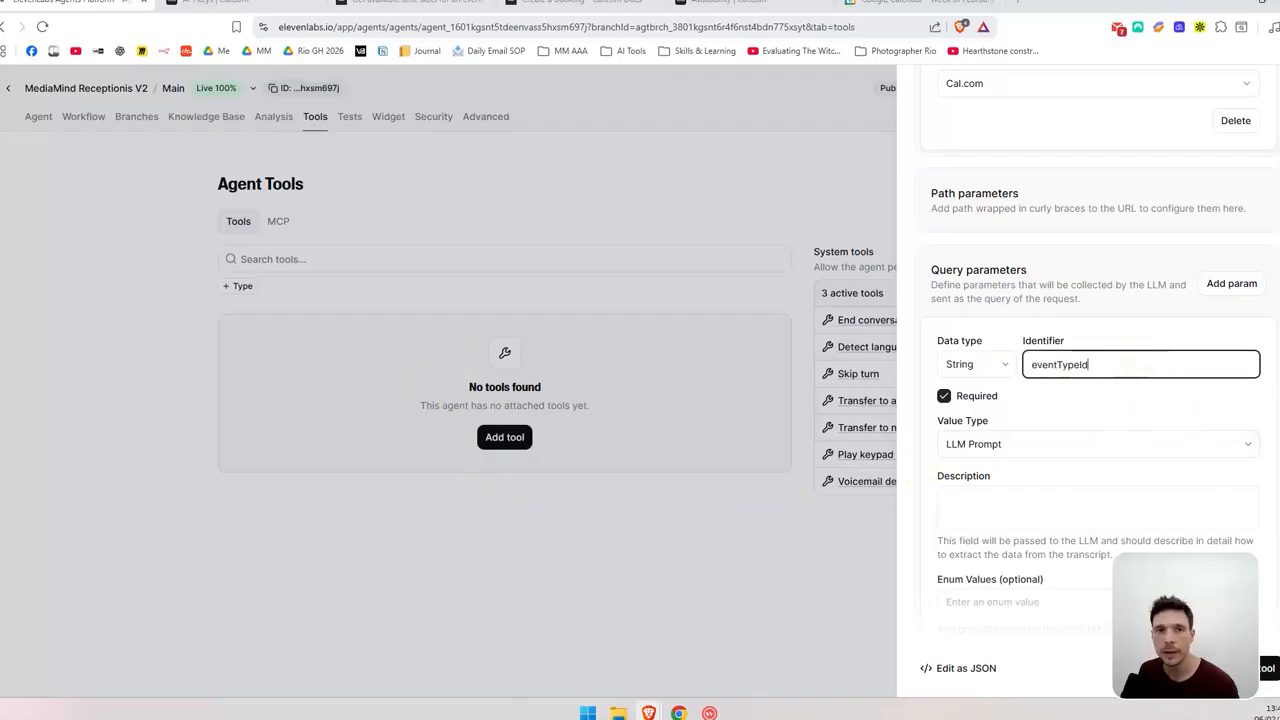
{"action": "left_click", "coordinate": [991, 497]}
{"action": "type", "text": "eventTypeId = '3978045'"}
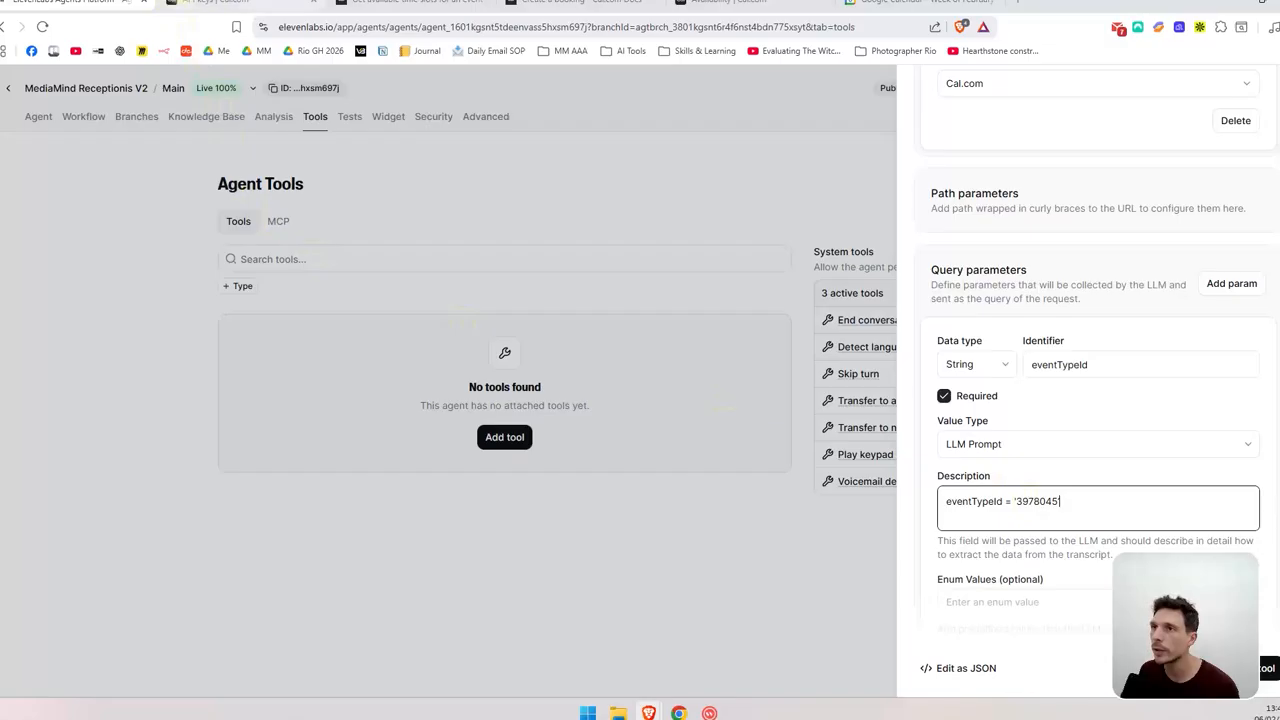
Step: Look up the event type ID in the 15 Min Meeting page address in Cal.com, and return to the ElevenLabs tool
{"action": "left_click", "coordinate": [245, 6]}
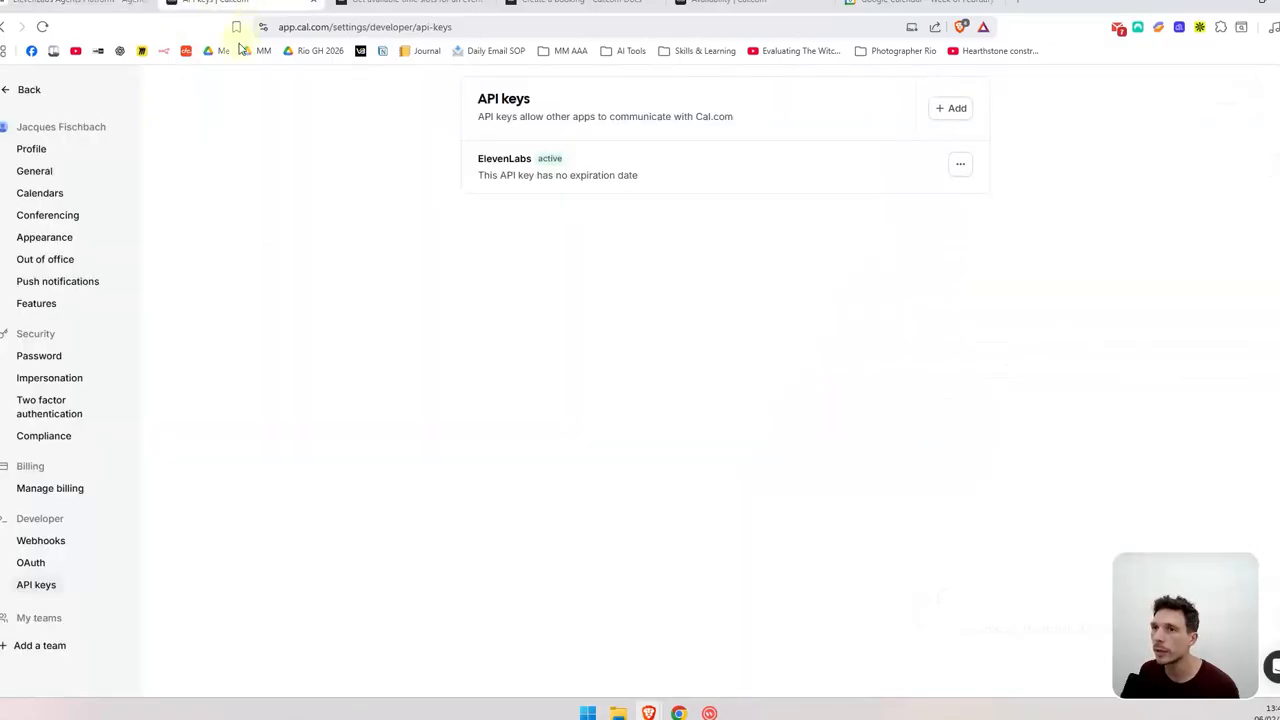
{"action": "left_click", "coordinate": [28, 90]}
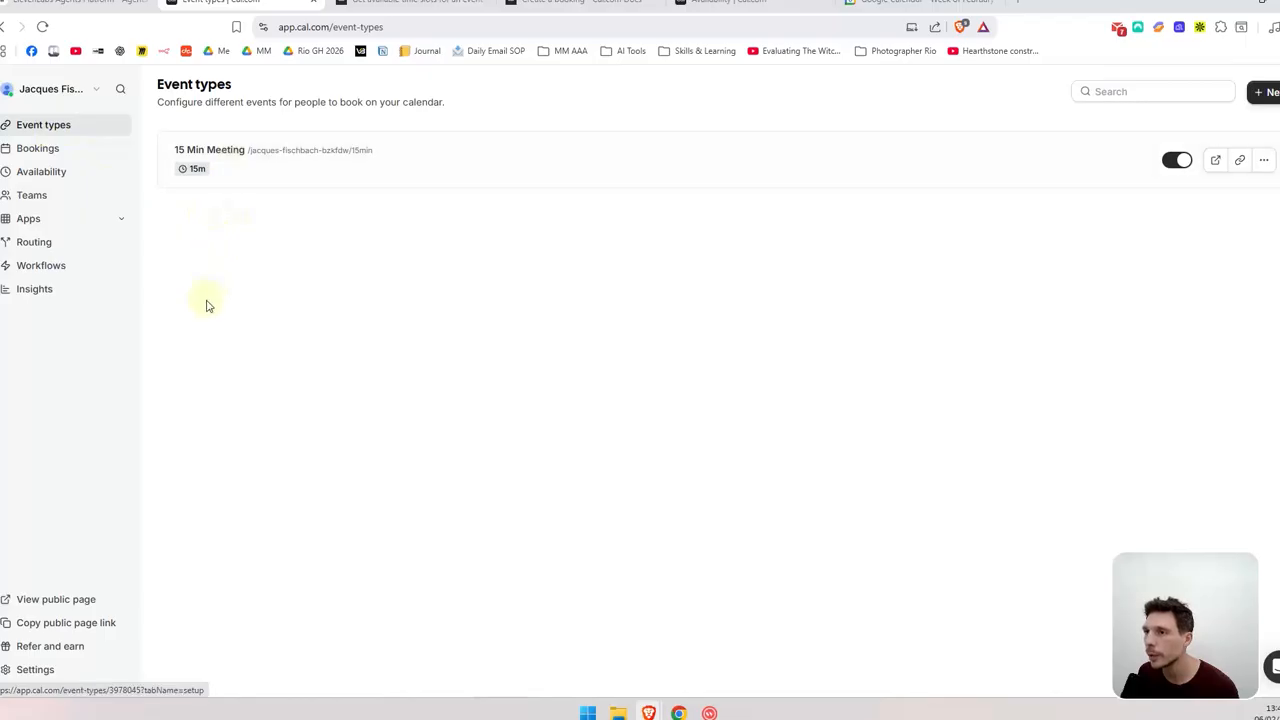
{"action": "left_click", "coordinate": [300, 160]}
{"action": "left_click", "coordinate": [400, 25]}
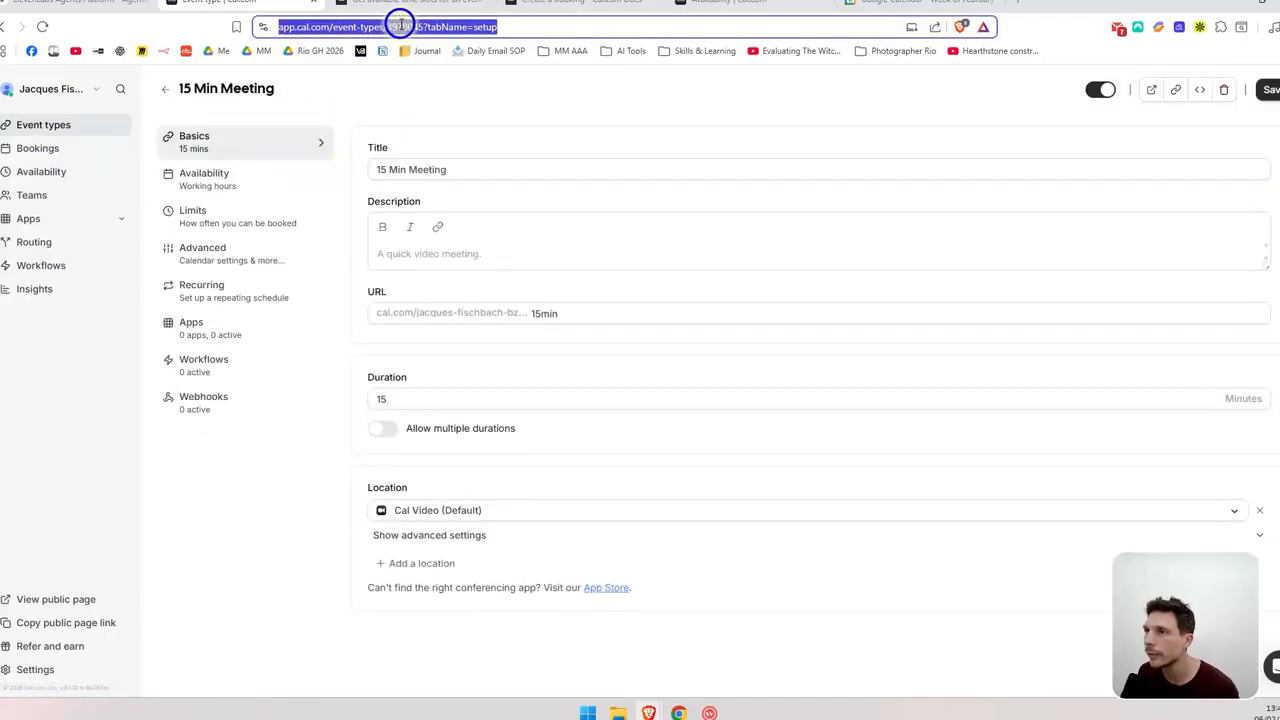
{"action": "double_click", "coordinate": [398, 25]}
{"action": "left_click", "coordinate": [412, 29]}
{"action": "double_click", "coordinate": [420, 27]}
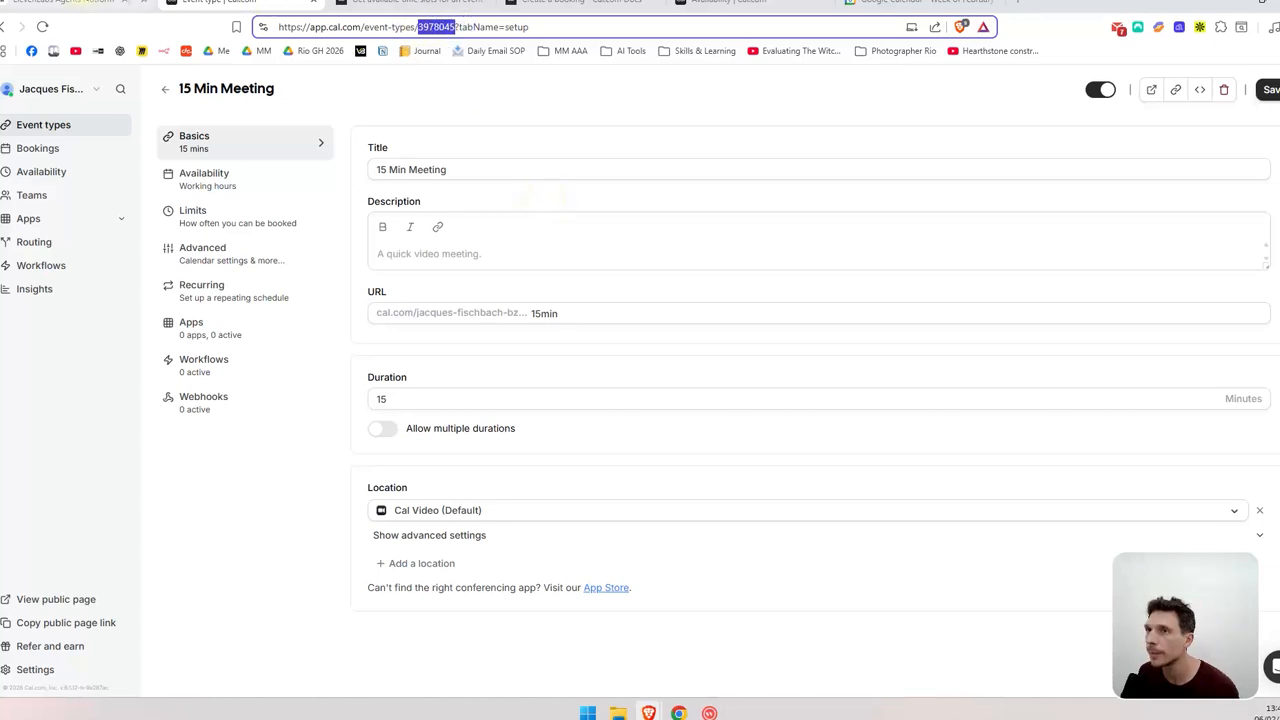
{"action": "left_click", "coordinate": [83, 3]}
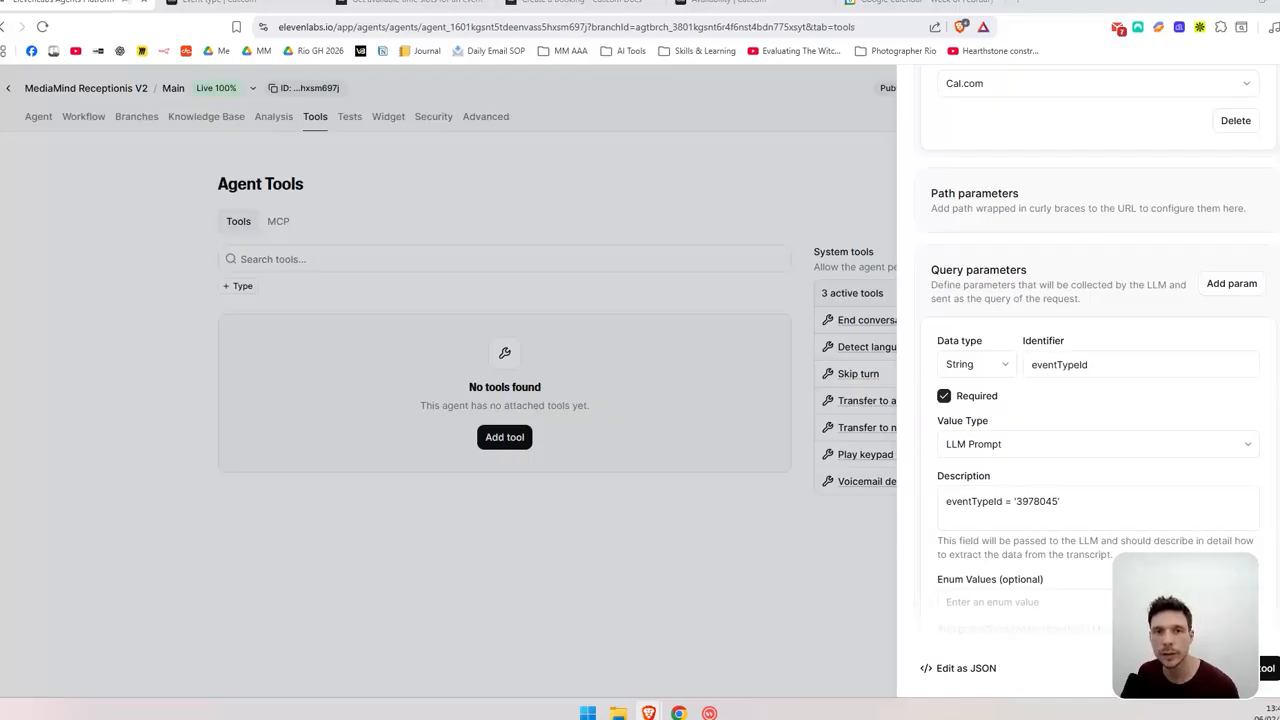
Step: Add another required string query parameter with the identifier start
{"action": "left_click", "coordinate": [1226, 285]}
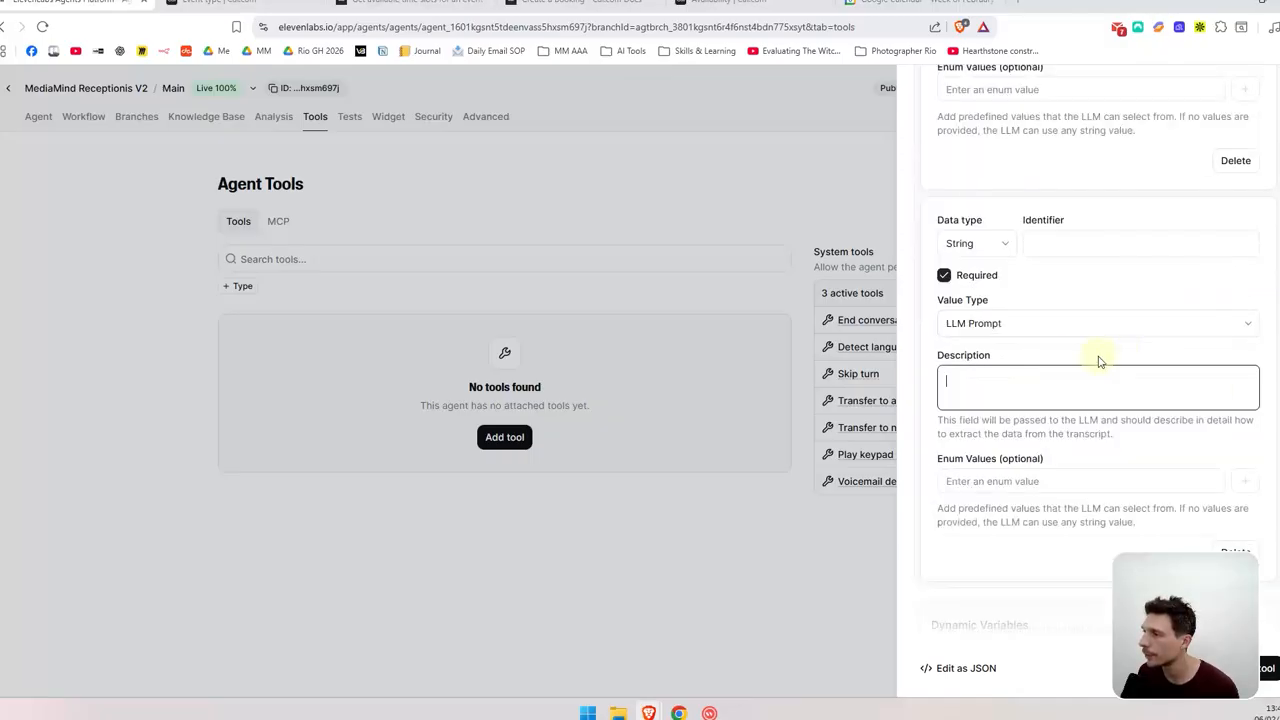
{"action": "left_click", "coordinate": [1061, 244]}
{"action": "type", "text": "start"}
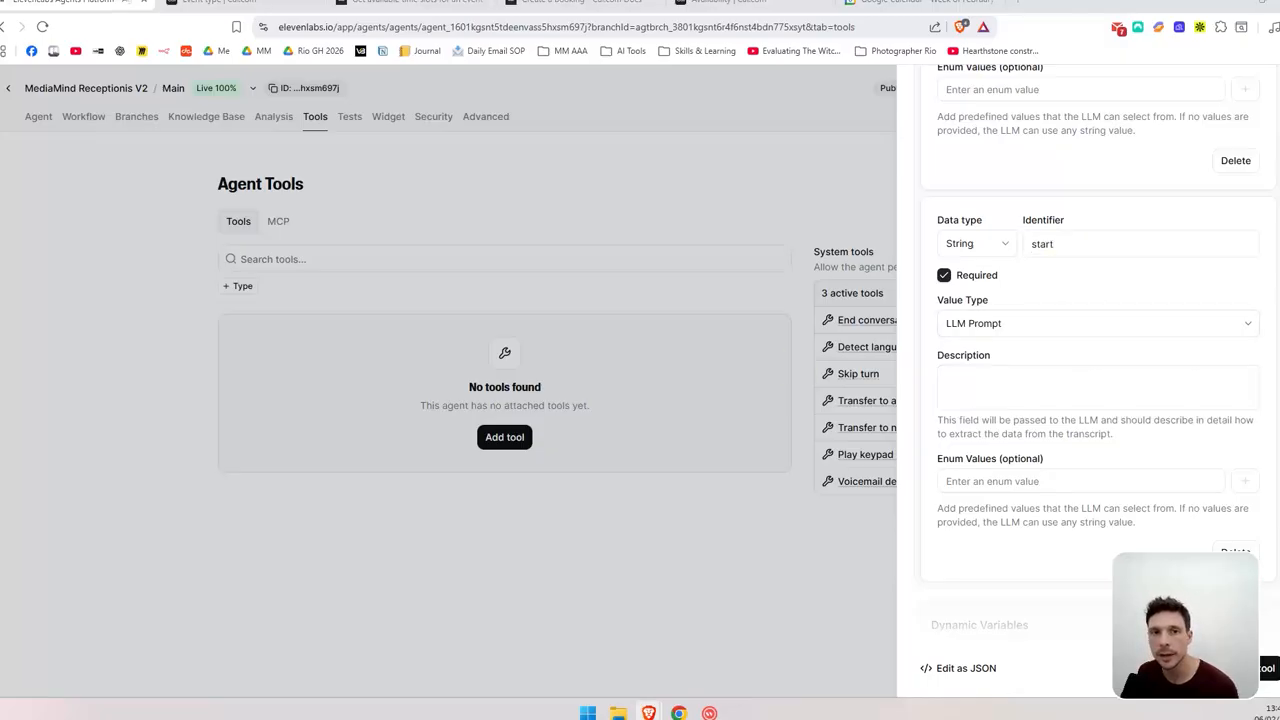
Step: Copy the start parameter's definition from the Cal.com slots documentation into the start query parameter's description in ElevenLabs
{"action": "left_click", "coordinate": [420, 3]}
{"action": "scroll", "coordinate": [590, 333], "scroll_direction": "down", "scroll_amount": 2}
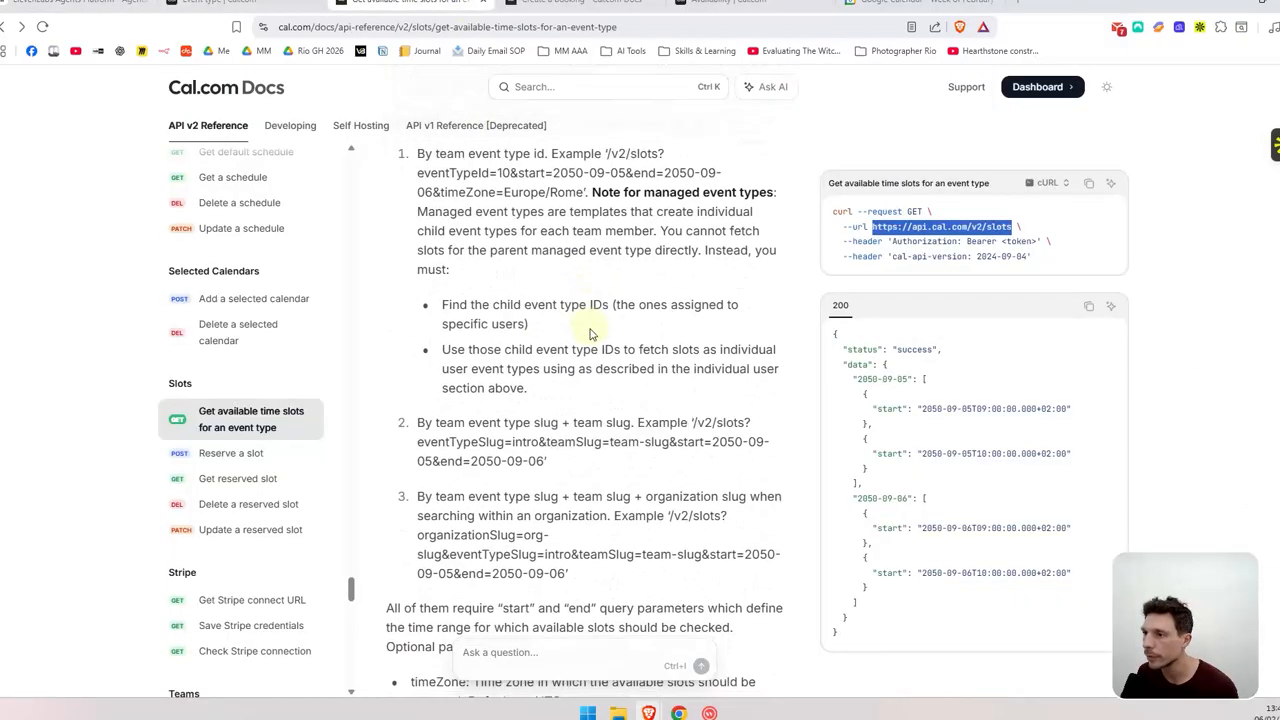
{"action": "scroll", "coordinate": [591, 330], "scroll_direction": "down", "scroll_amount": 10}
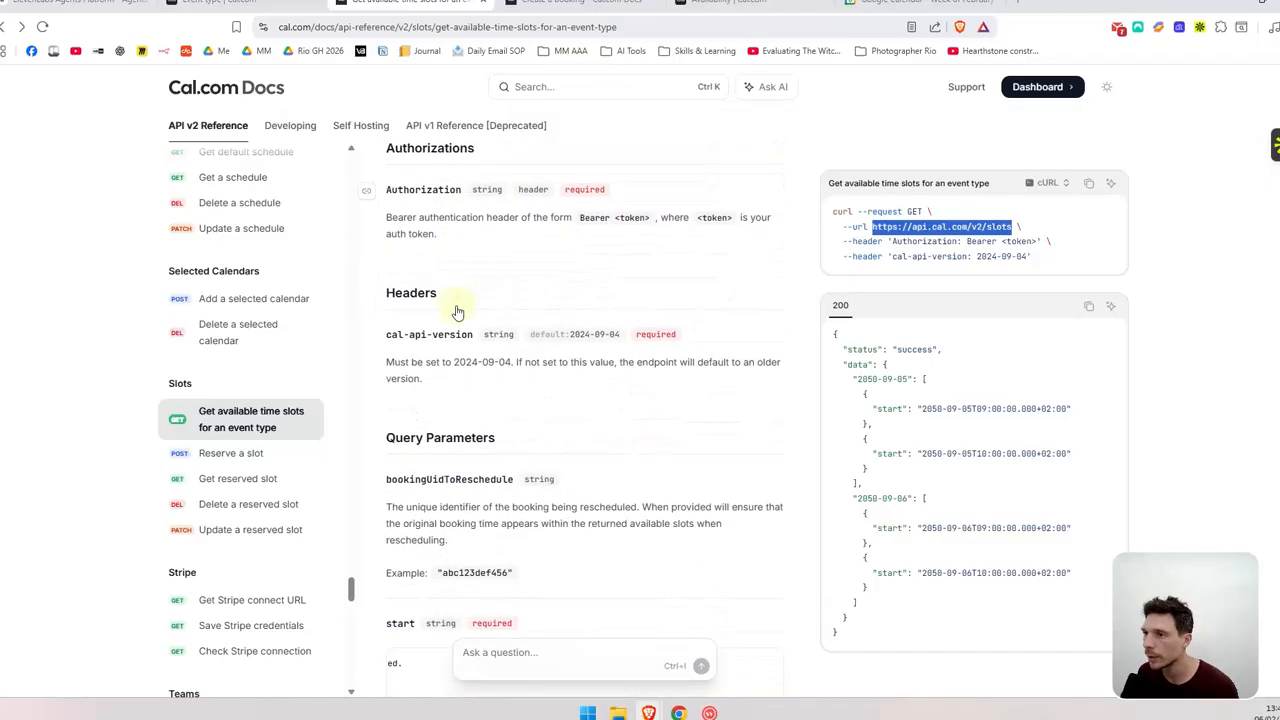
{"action": "scroll", "coordinate": [456, 312], "scroll_direction": "down", "scroll_amount": 4}
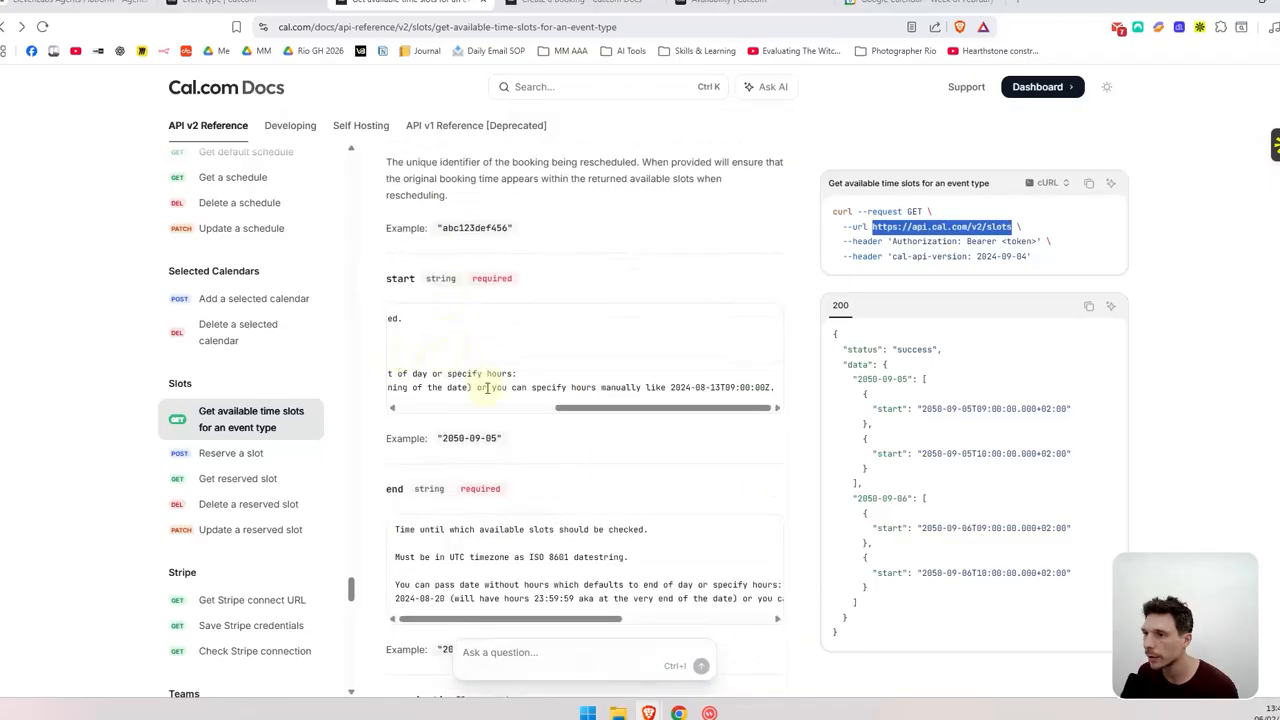
{"action": "left_click_drag", "start_coordinate": [571, 408], "coordinate": [394, 404]}
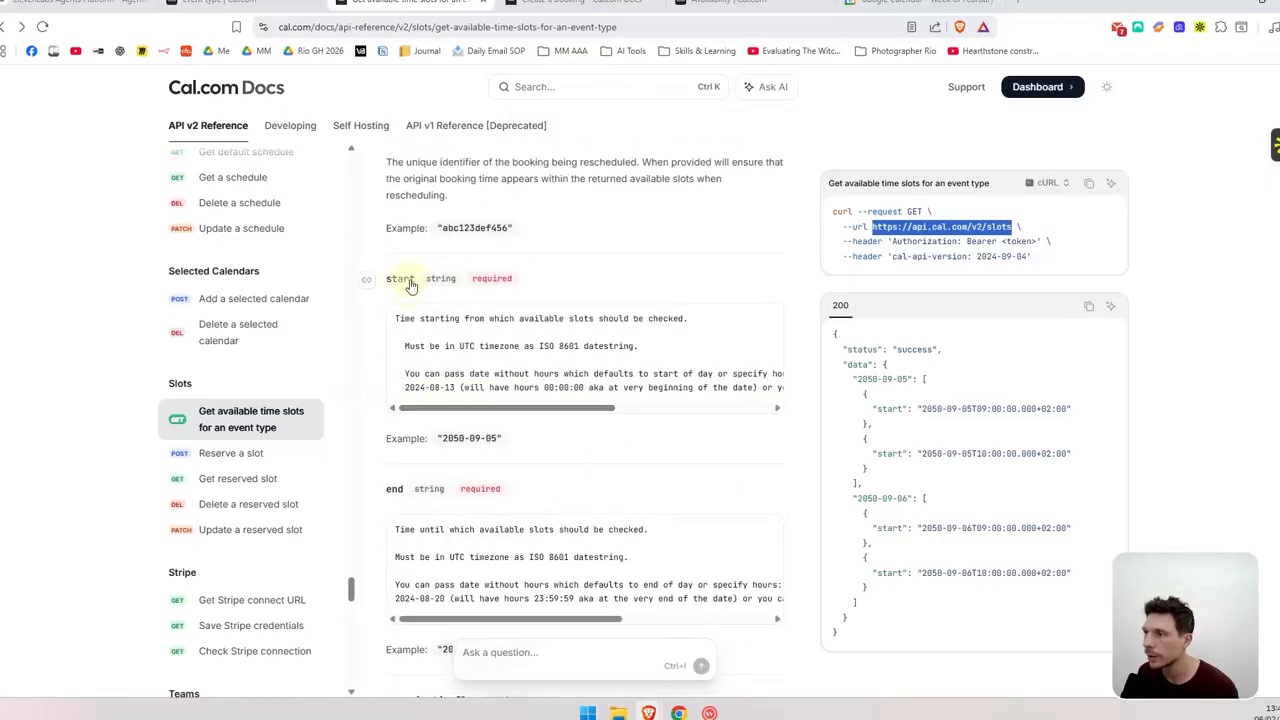
{"action": "left_click_drag", "start_coordinate": [396, 318], "coordinate": [776, 390]}
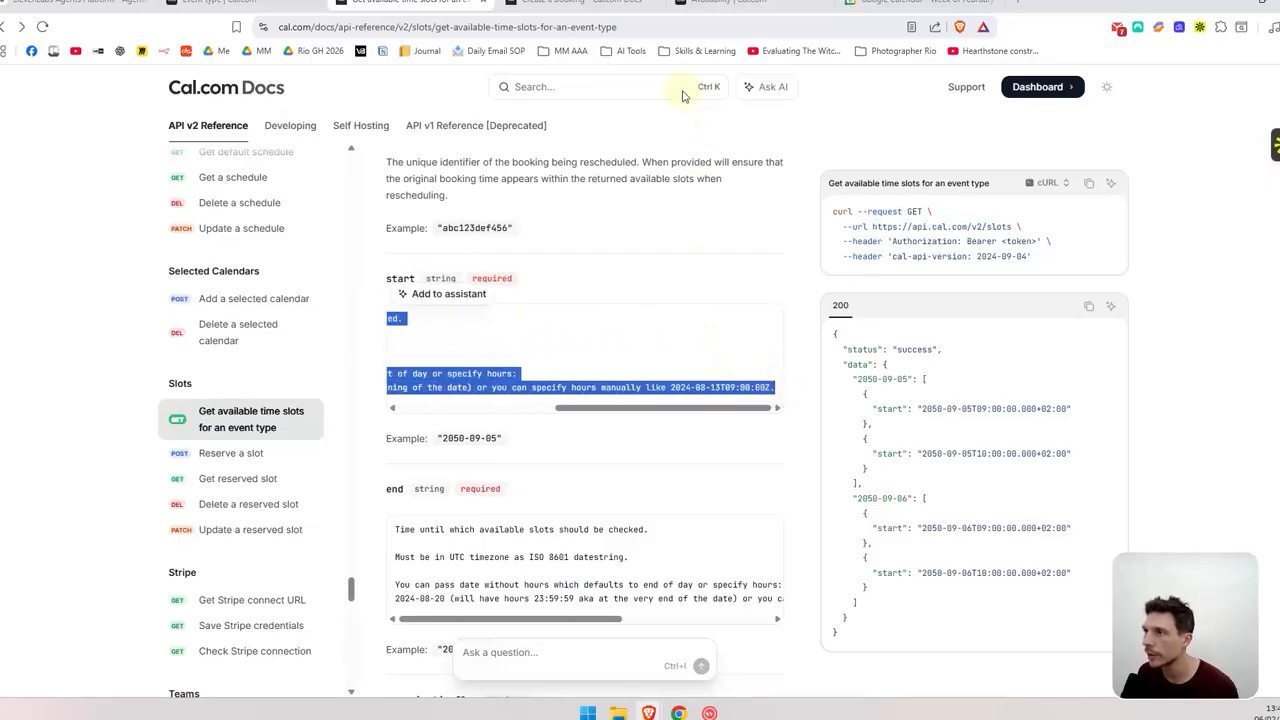
{"action": "left_click", "coordinate": [94, 6]}
{"action": "left_click", "coordinate": [981, 387]}
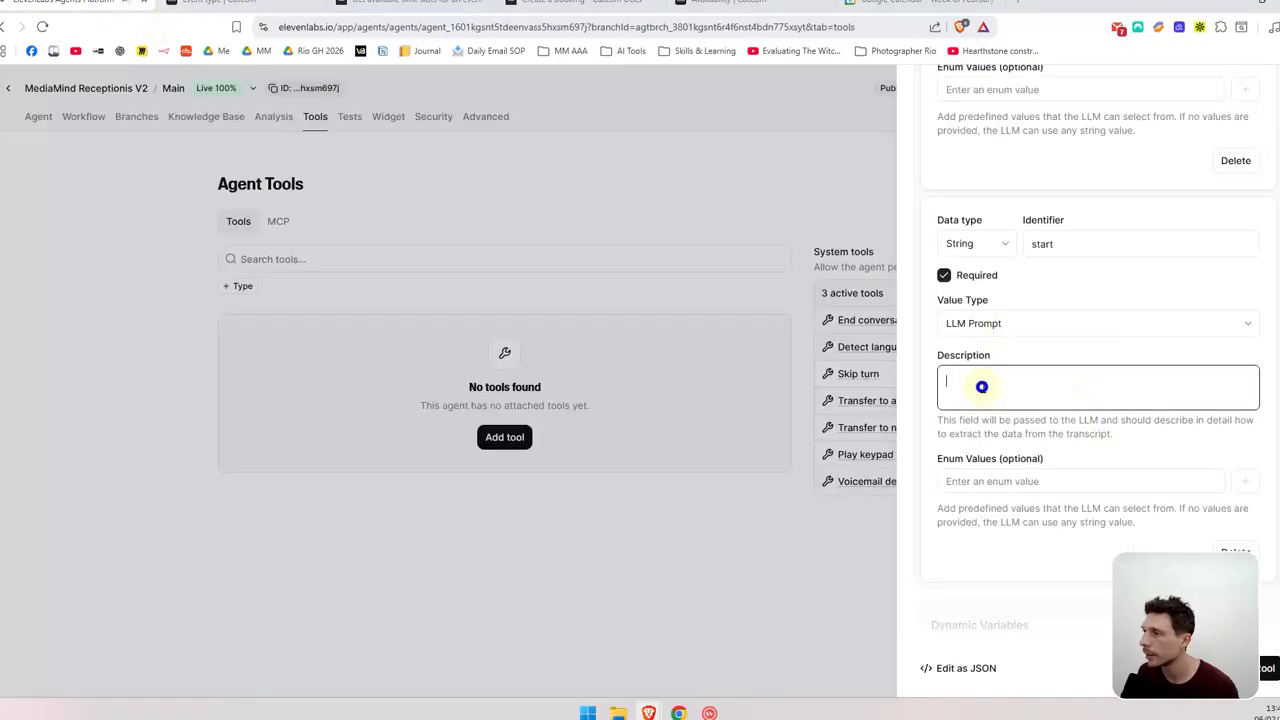
{"action": "key", "text": "ctrl+v"}
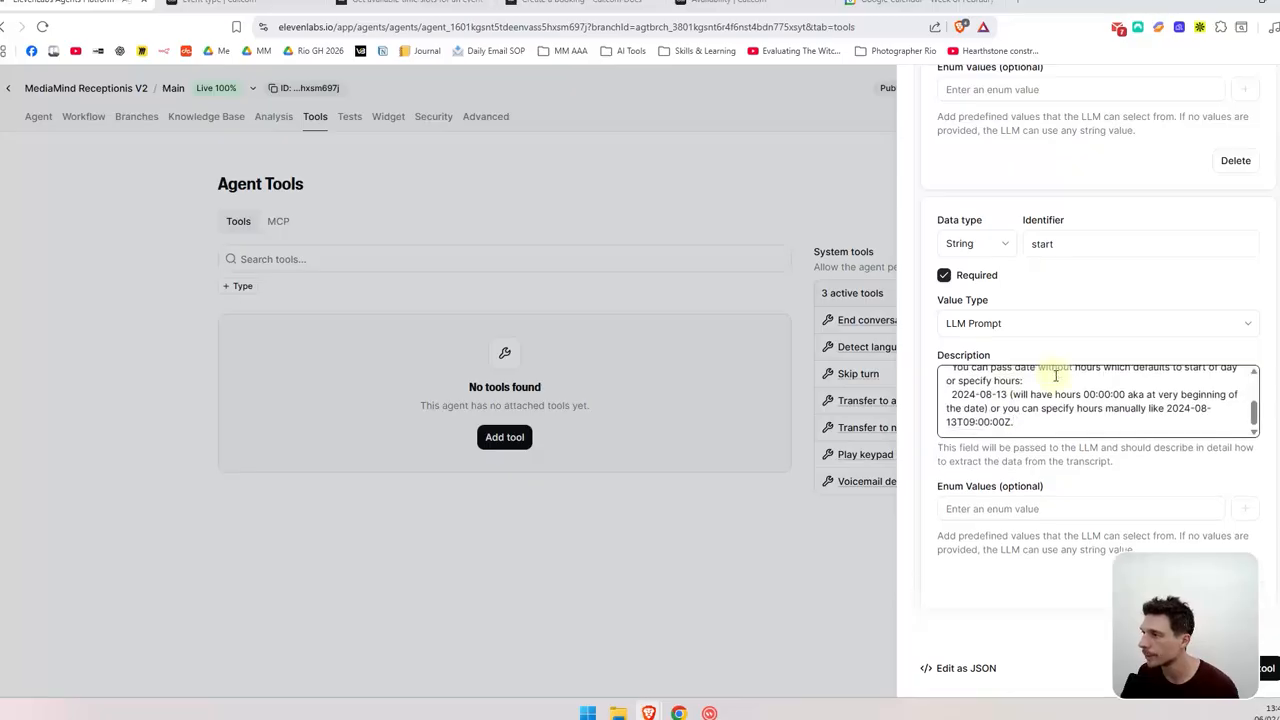
Step: Add another required string query parameter with the identifier end
{"action": "scroll", "coordinate": [1194, 266], "scroll_direction": "up", "scroll_amount": 5}
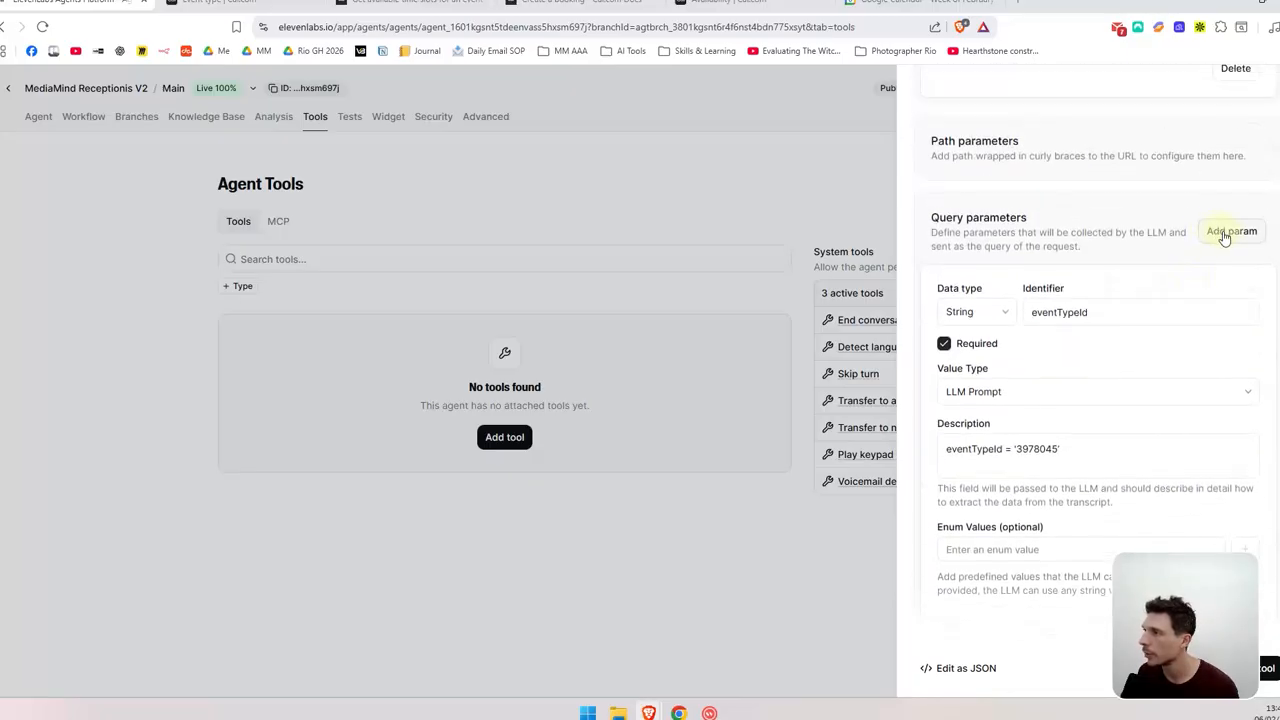
{"action": "left_click", "coordinate": [1224, 234]}
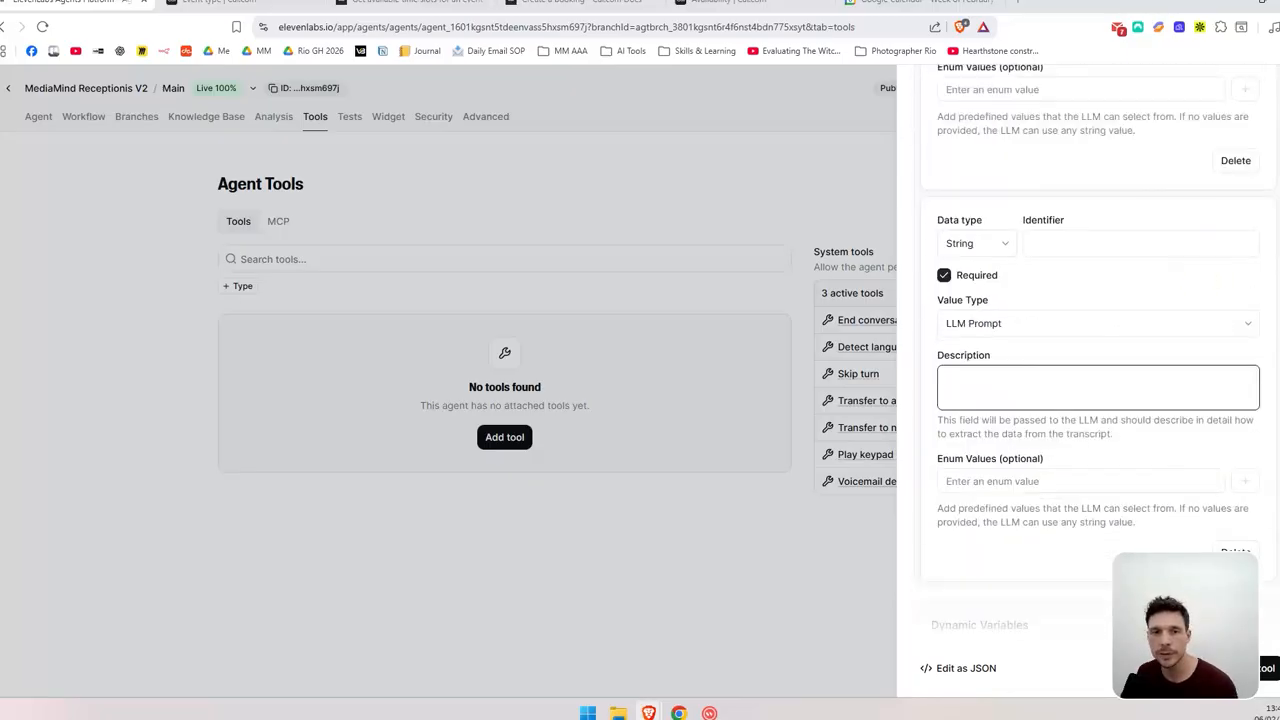
{"action": "left_click", "coordinate": [1061, 248]}
{"action": "type", "text": "end"}
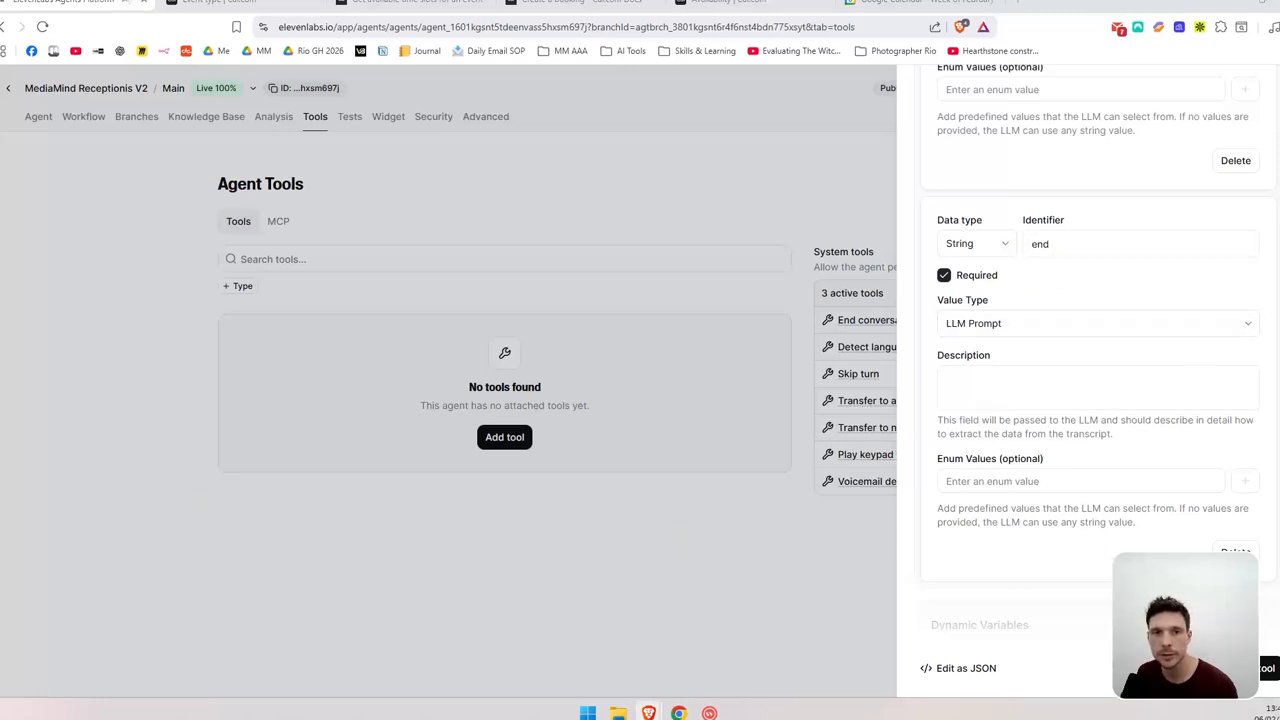
Step: Describe the end parameter with the end-of-day date rules and the 2024-08-20T18:00:00Z example, and save the tool
{"action": "left_click", "coordinate": [974, 383]}
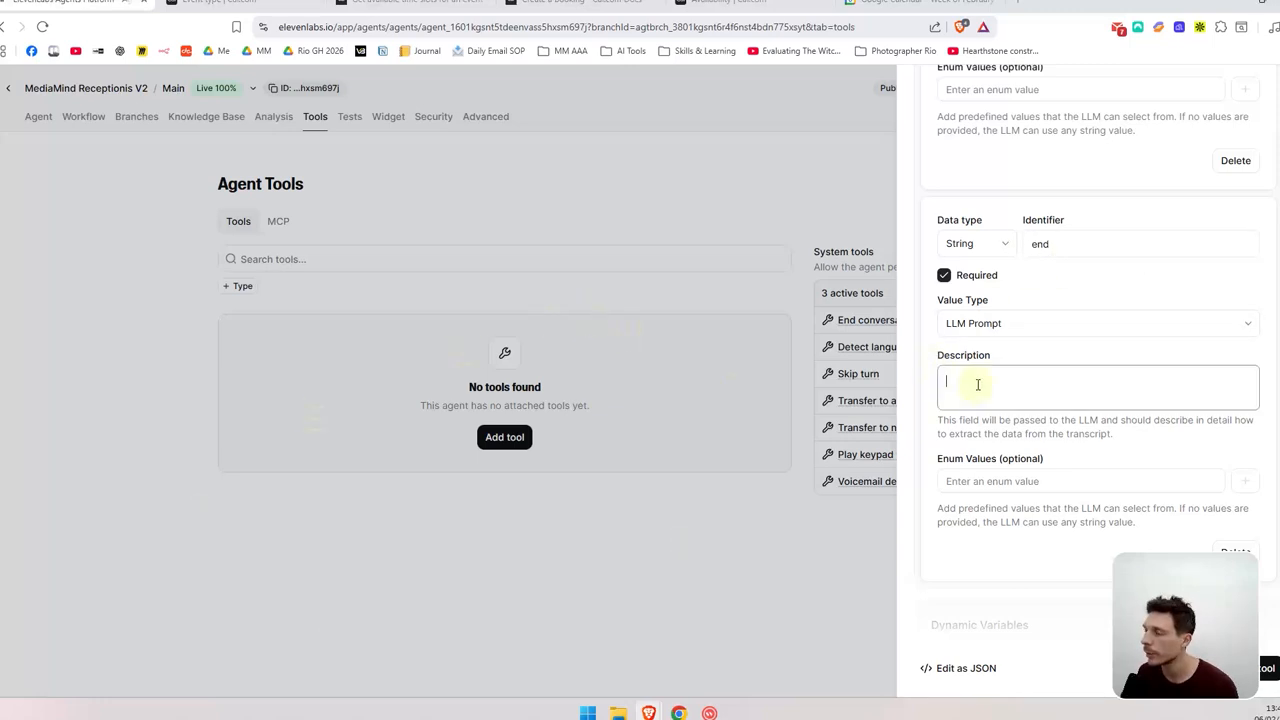
{"action": "key", "text": "ctrl+v"}
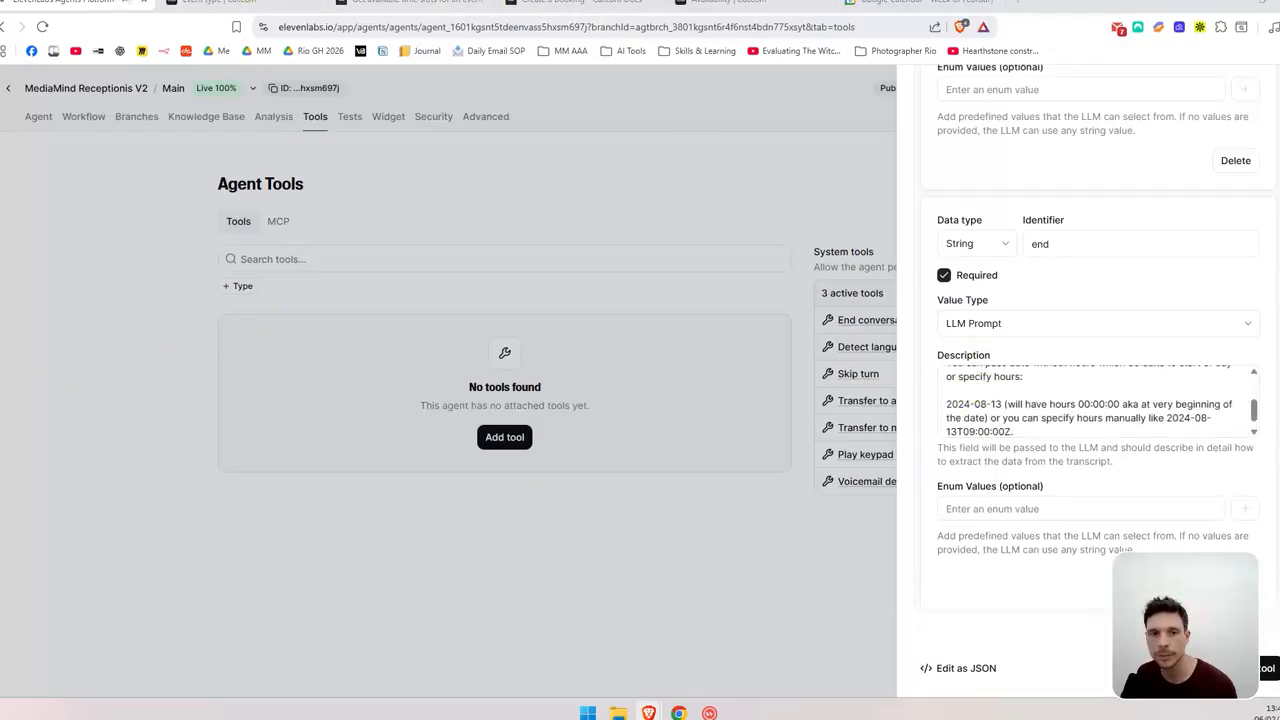
{"action": "left_click", "coordinate": [1071, 411]}
{"action": "key", "text": "ctrl+a"}
{"action": "type", "text": "You can pass date without hours which defaults to end of day or specify hours: 2024-08-20 (will have hours 23:59:59 aka at the very end of the date) or you can specify hours manually like 2024-08-20T18:00:00Z."}
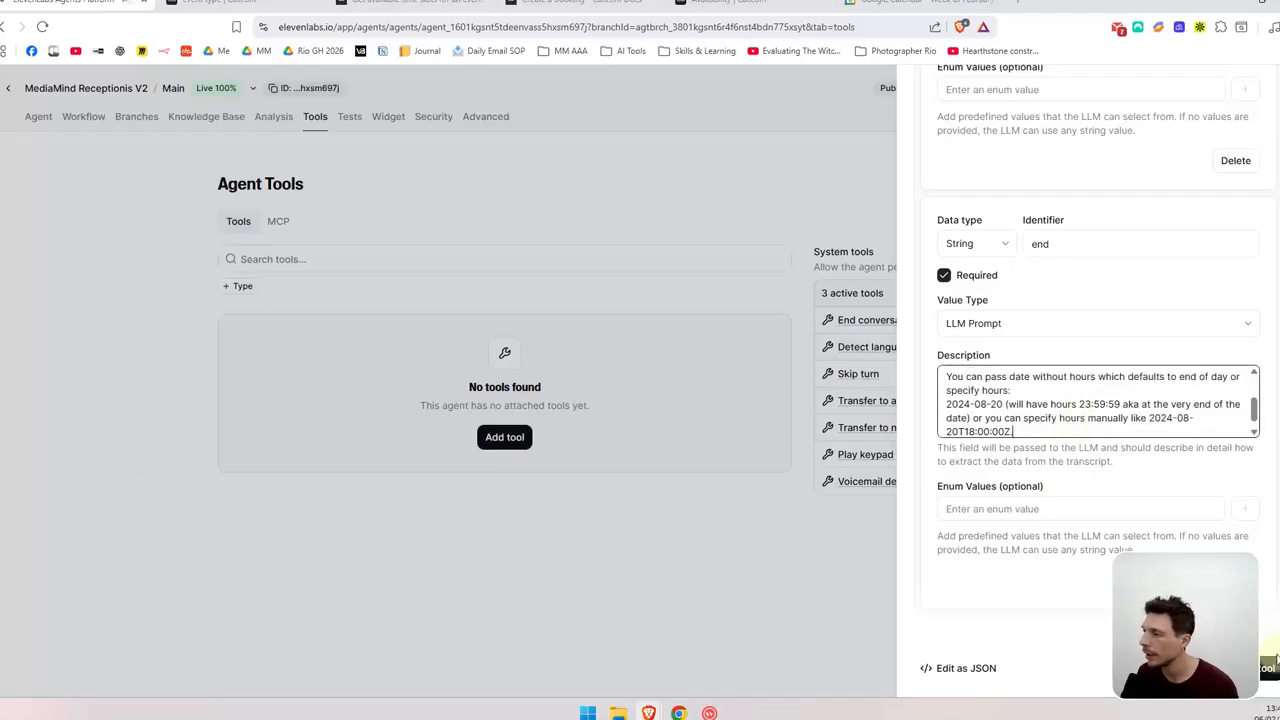
{"action": "left_click", "coordinate": [1270, 669]}
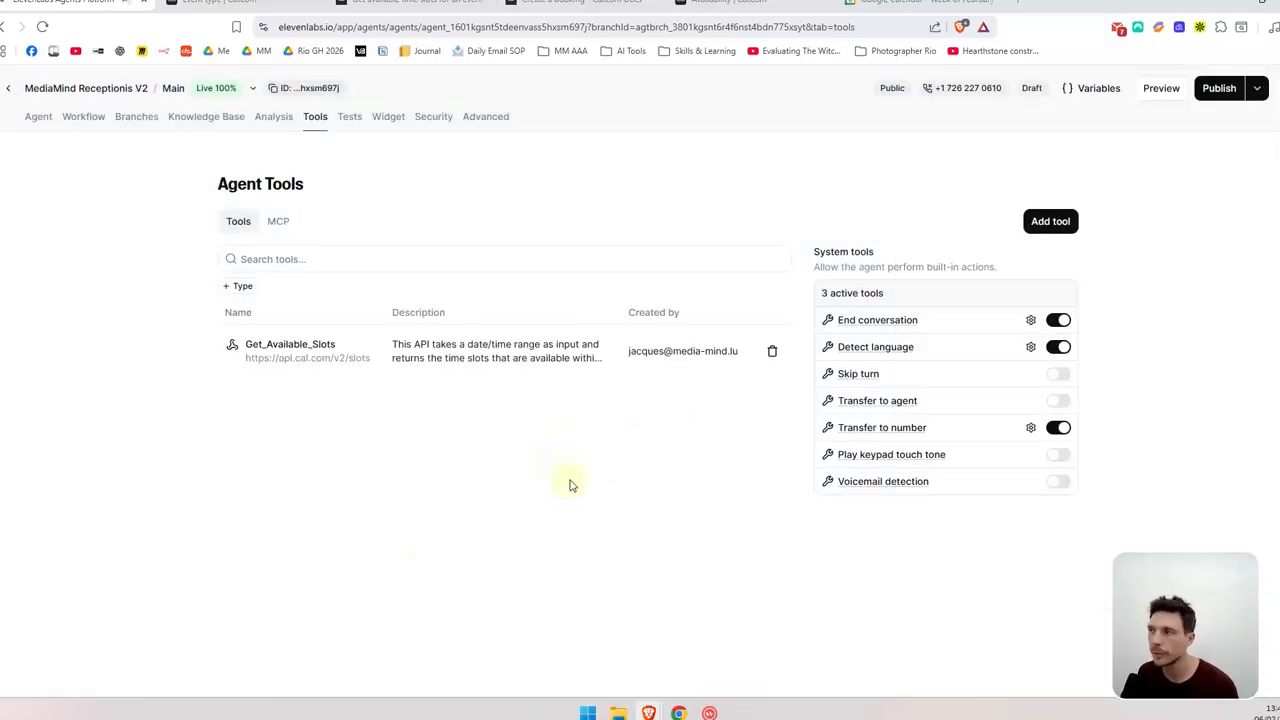
Step: Create a webhook tool named Book_Meeting, described as callable **only after collecting** the caller's **full name** and **email address**
{"action": "left_click", "coordinate": [1048, 222]}
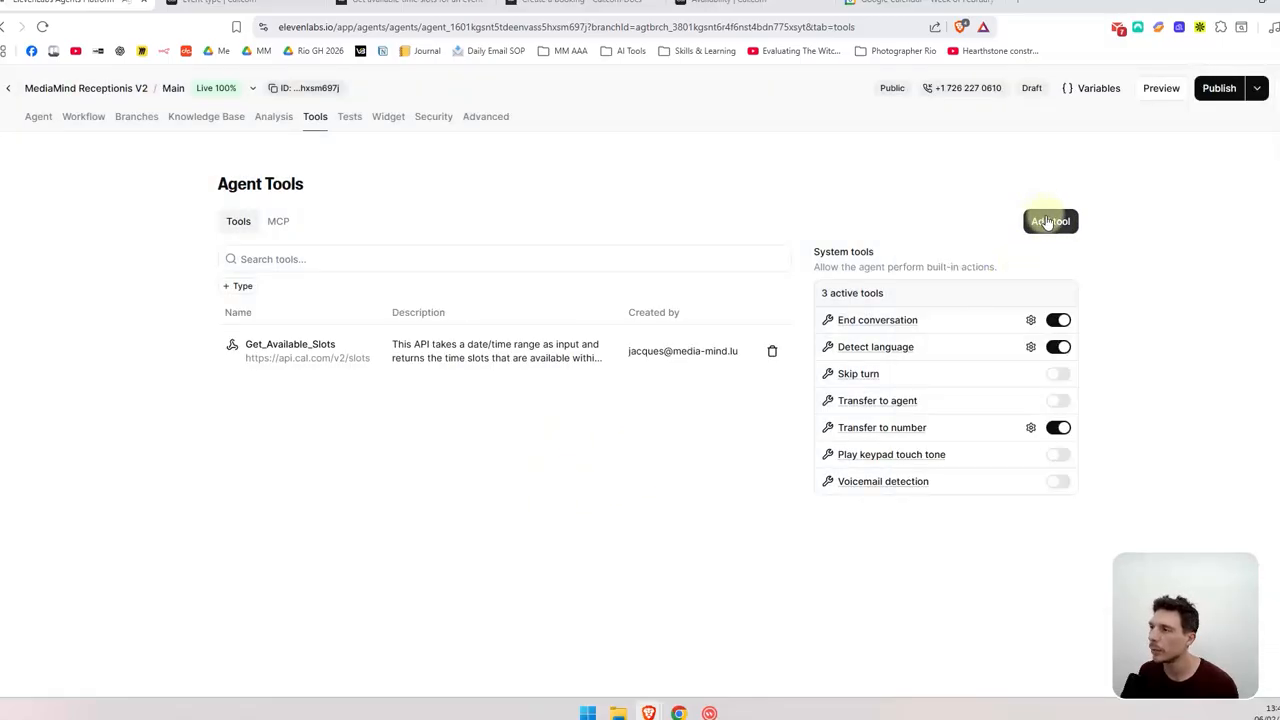
{"action": "left_click", "coordinate": [772, 562]}
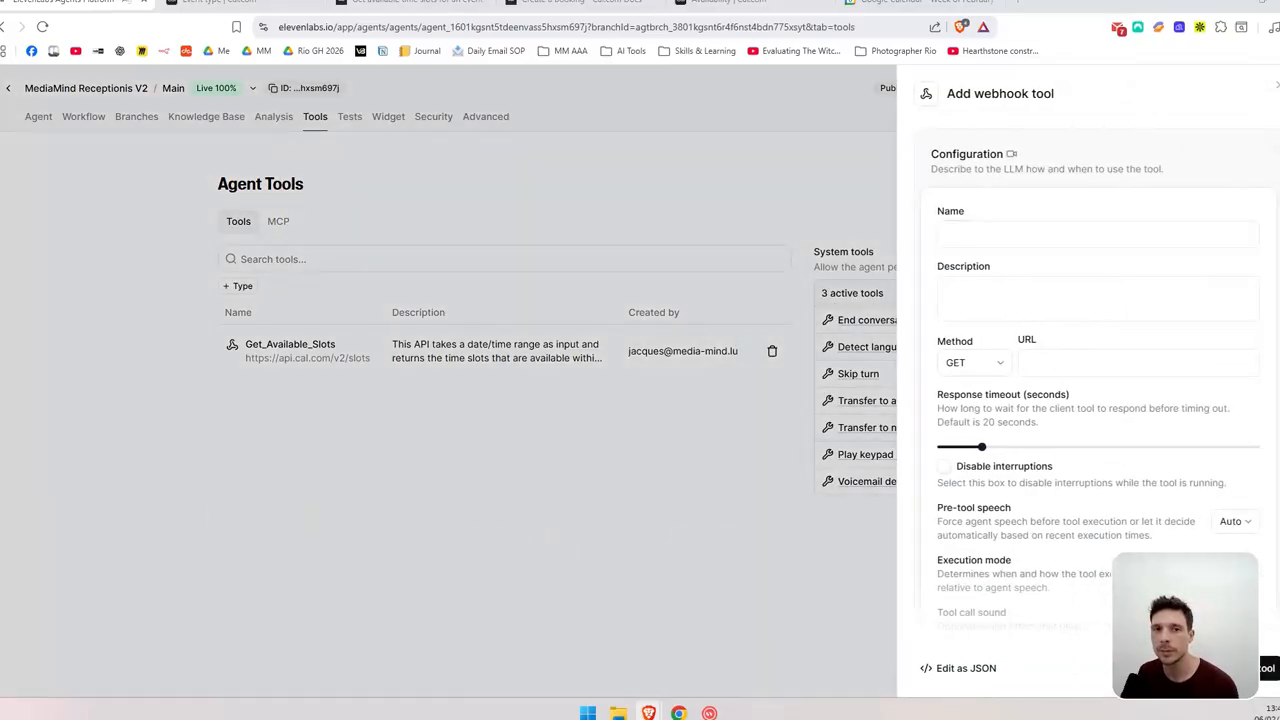
{"action": "left_click", "coordinate": [1024, 241]}
{"action": "type", "text": "Book_Meeting"}
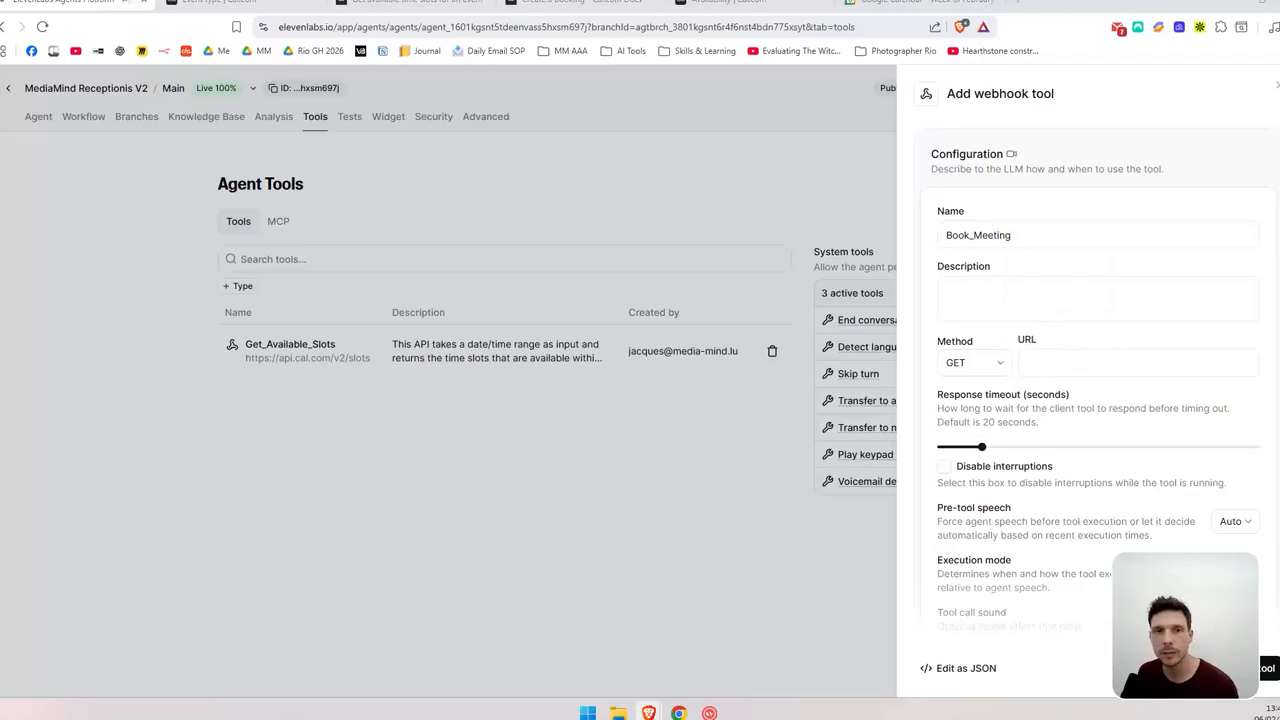
{"action": "left_click", "coordinate": [966, 290]}
{"action": "type", "text": "Call this function **only after collecting**:  - the caller's **full name** - the caller's **email address**"}
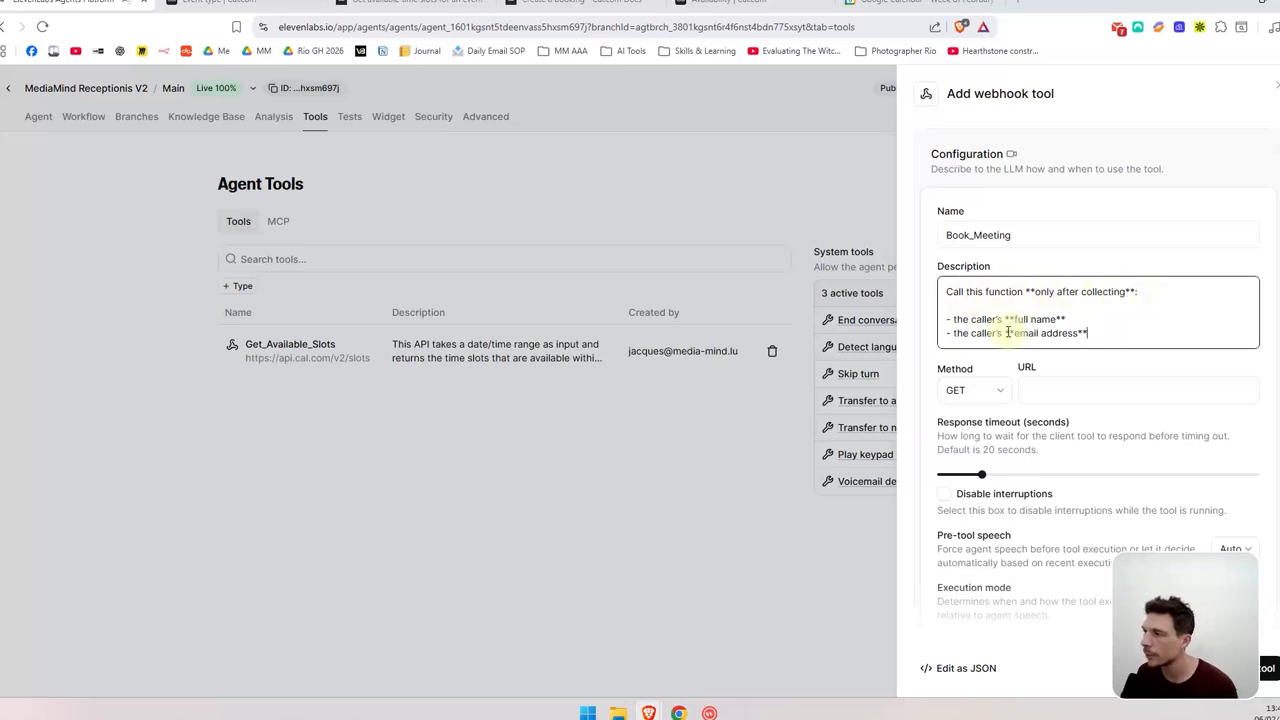
{"action": "left_click", "coordinate": [987, 389]}
{"action": "left_click", "coordinate": [958, 442]}
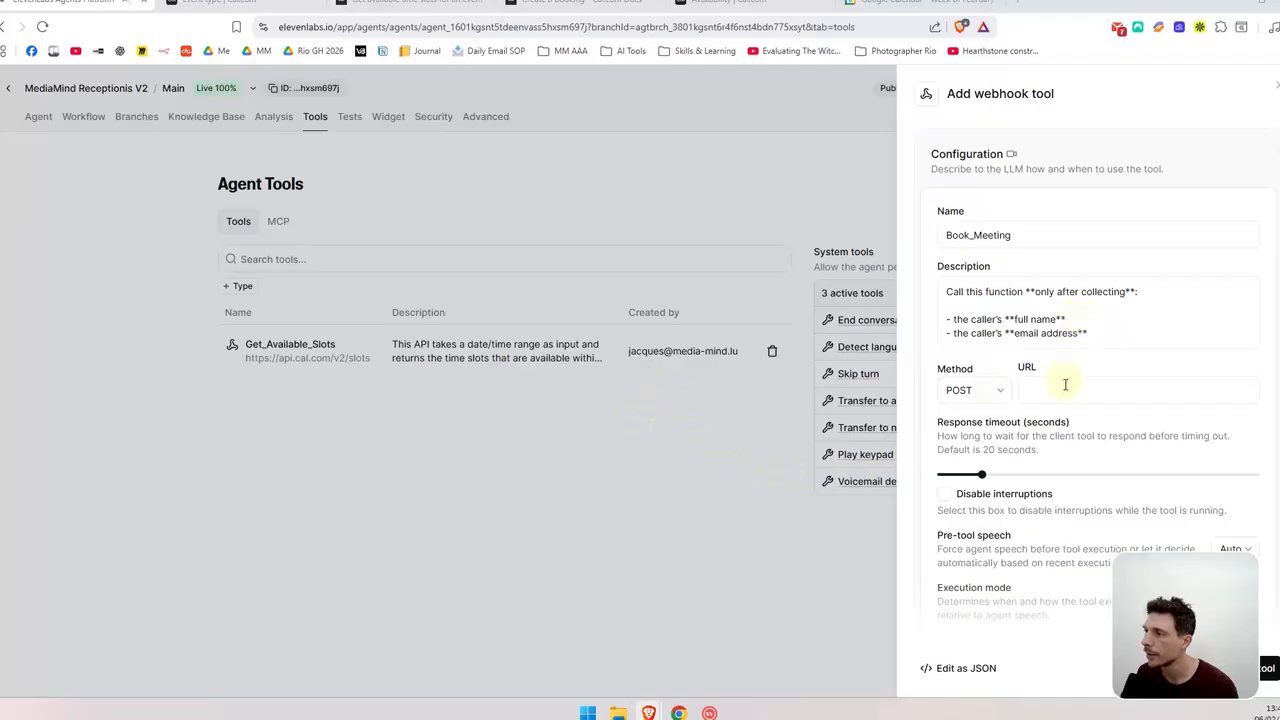
{"action": "left_click", "coordinate": [567, 17]}
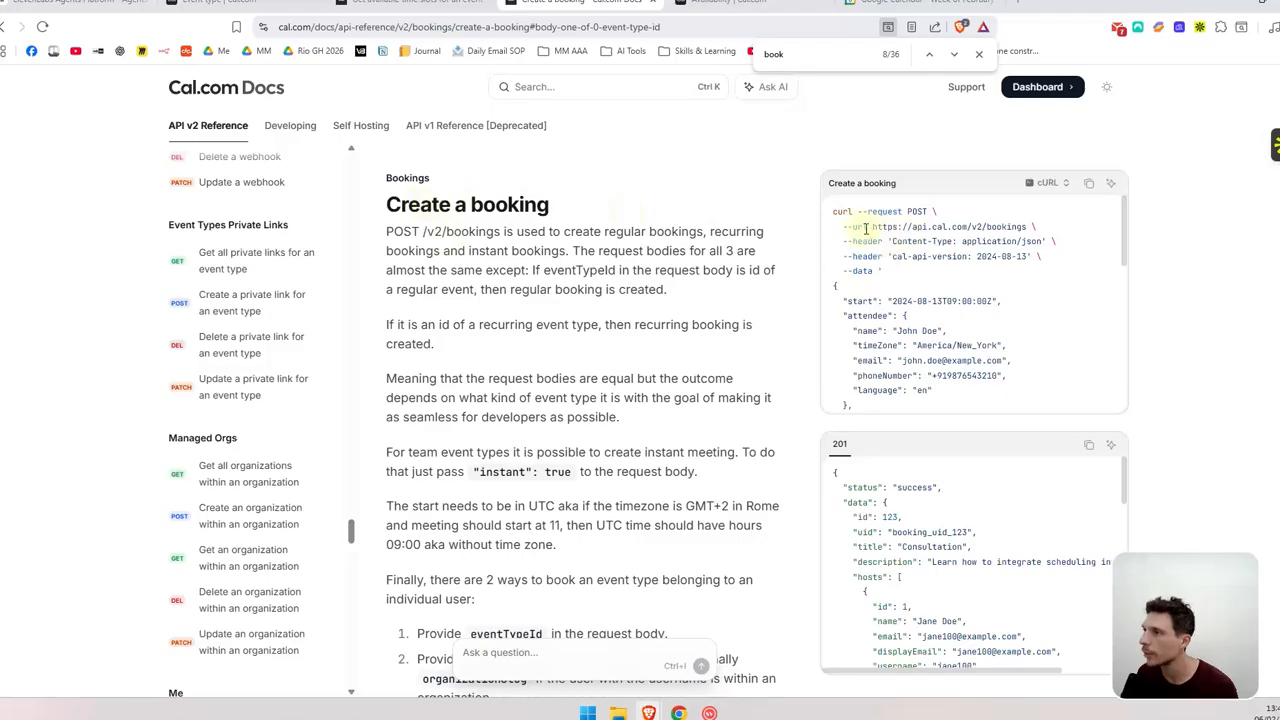
{"action": "left_click_drag", "start_coordinate": [876, 226], "coordinate": [1026, 228]}
{"action": "key", "text": "ctrl+c"}
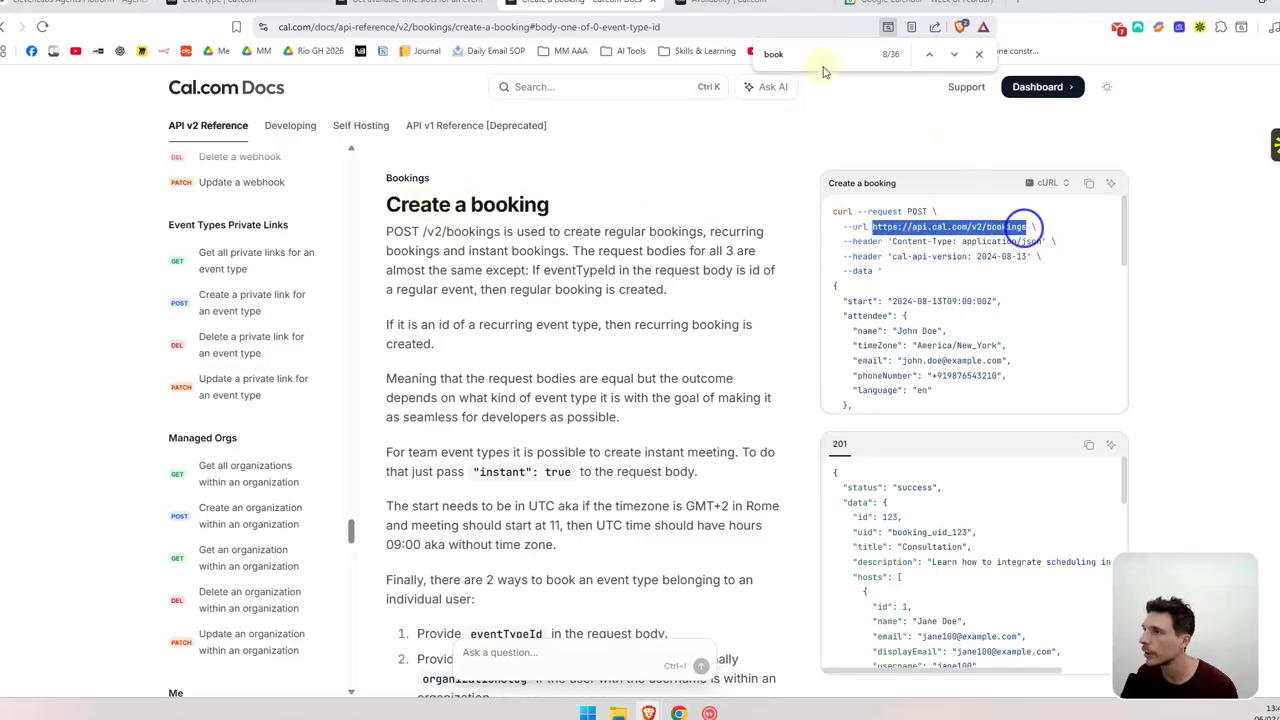
{"action": "key", "text": "ctrl+1"}
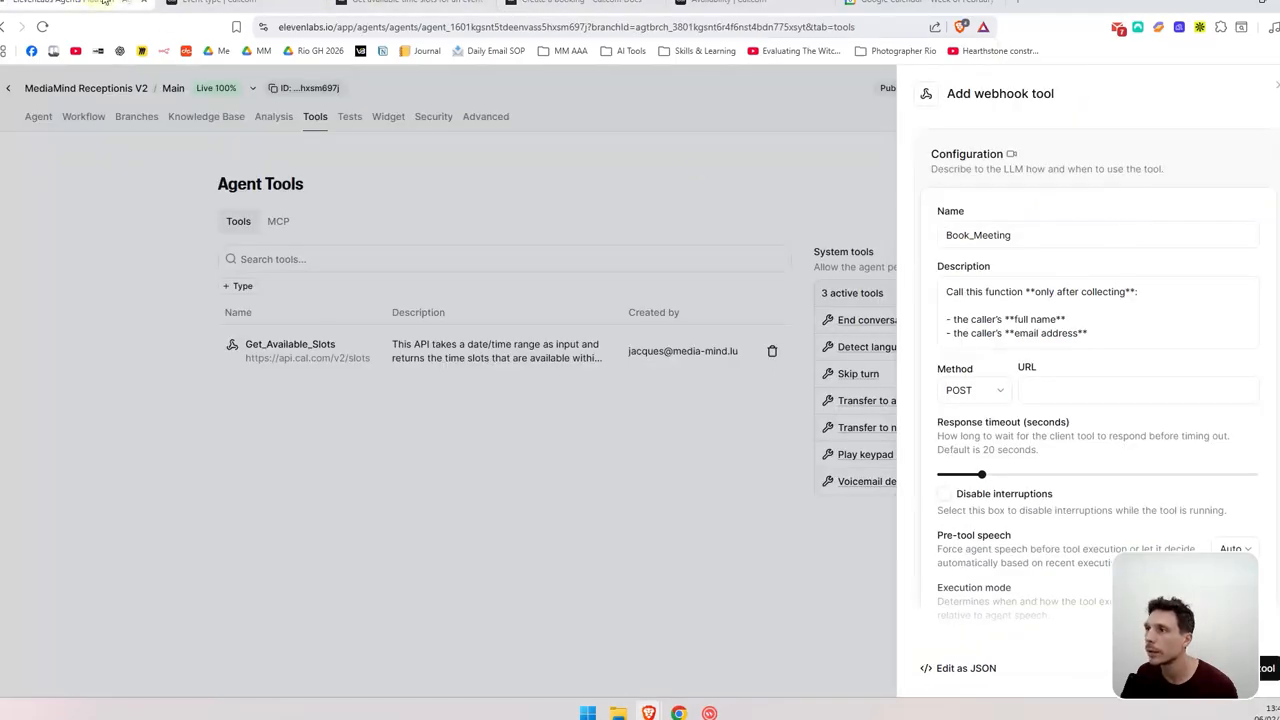
{"action": "left_click", "coordinate": [1073, 388]}
{"action": "key", "text": "ctrl+v"}
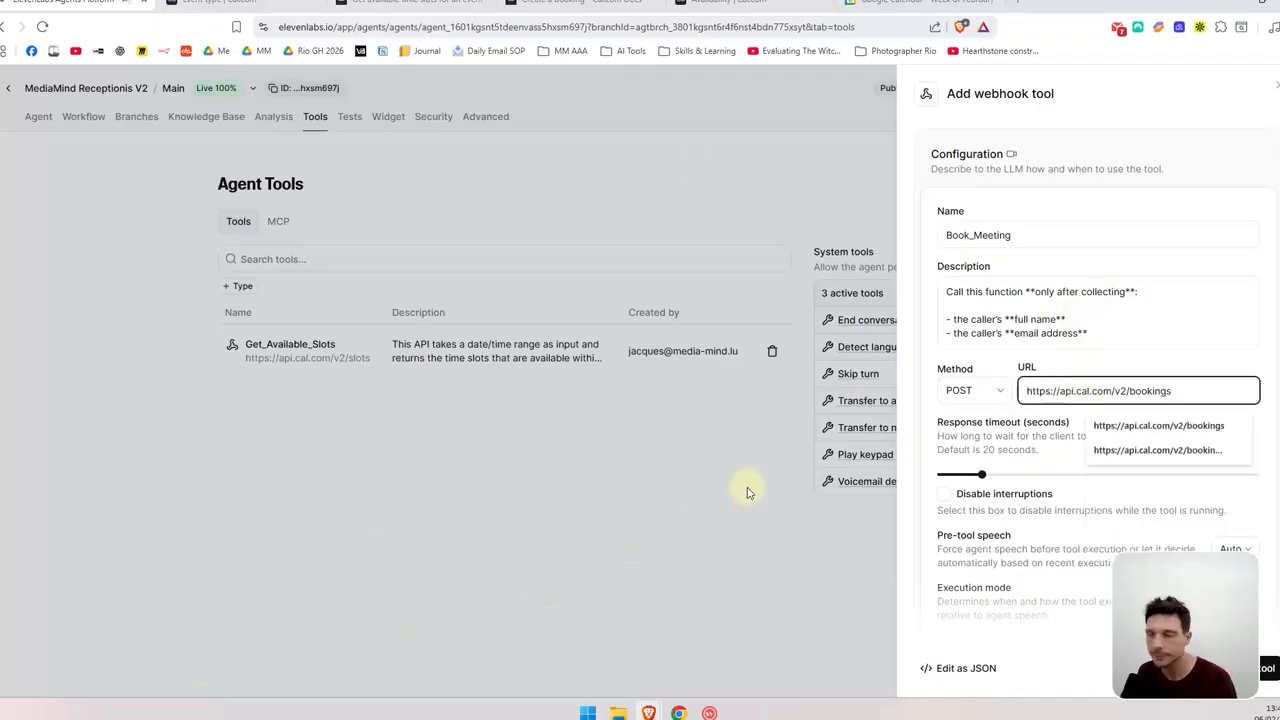
Step: Add a Value-type header named Content-Type with the value application/json
{"action": "scroll", "coordinate": [1055, 325], "scroll_direction": "down", "scroll_amount": 3}
{"action": "scroll", "coordinate": [1050, 325], "scroll_direction": "down", "scroll_amount": 2}
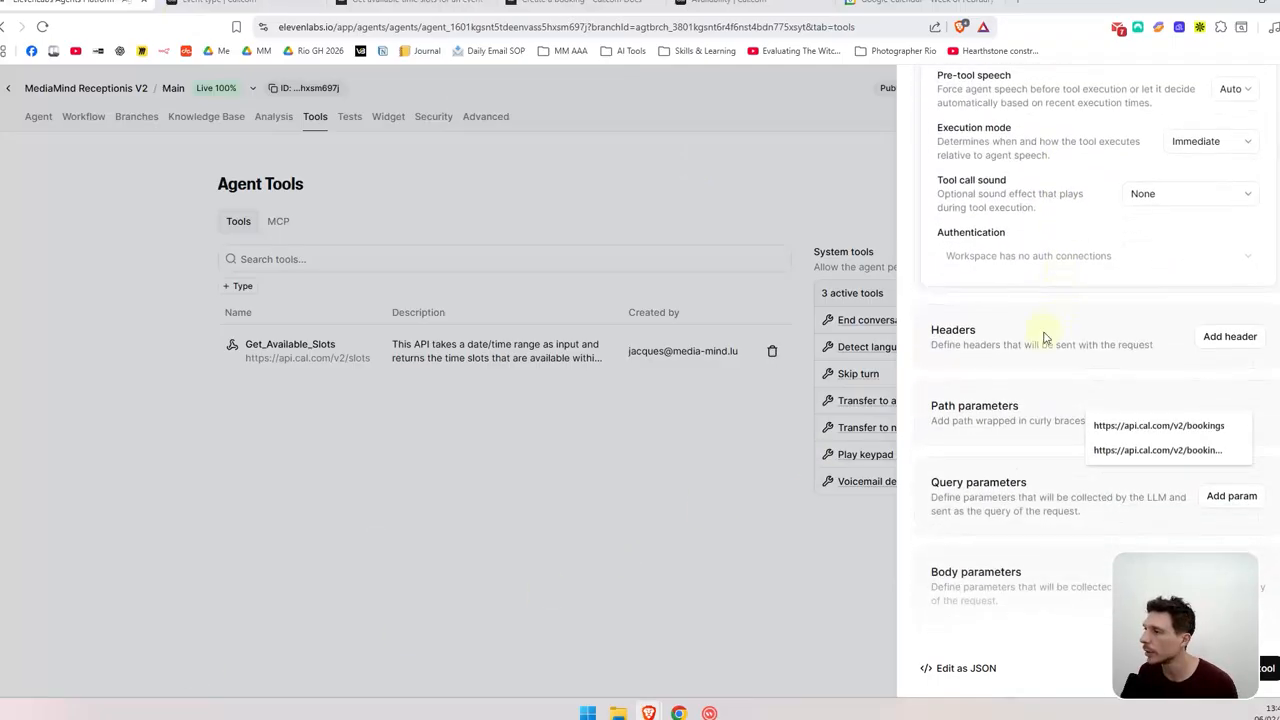
{"action": "left_click", "coordinate": [1222, 340]}
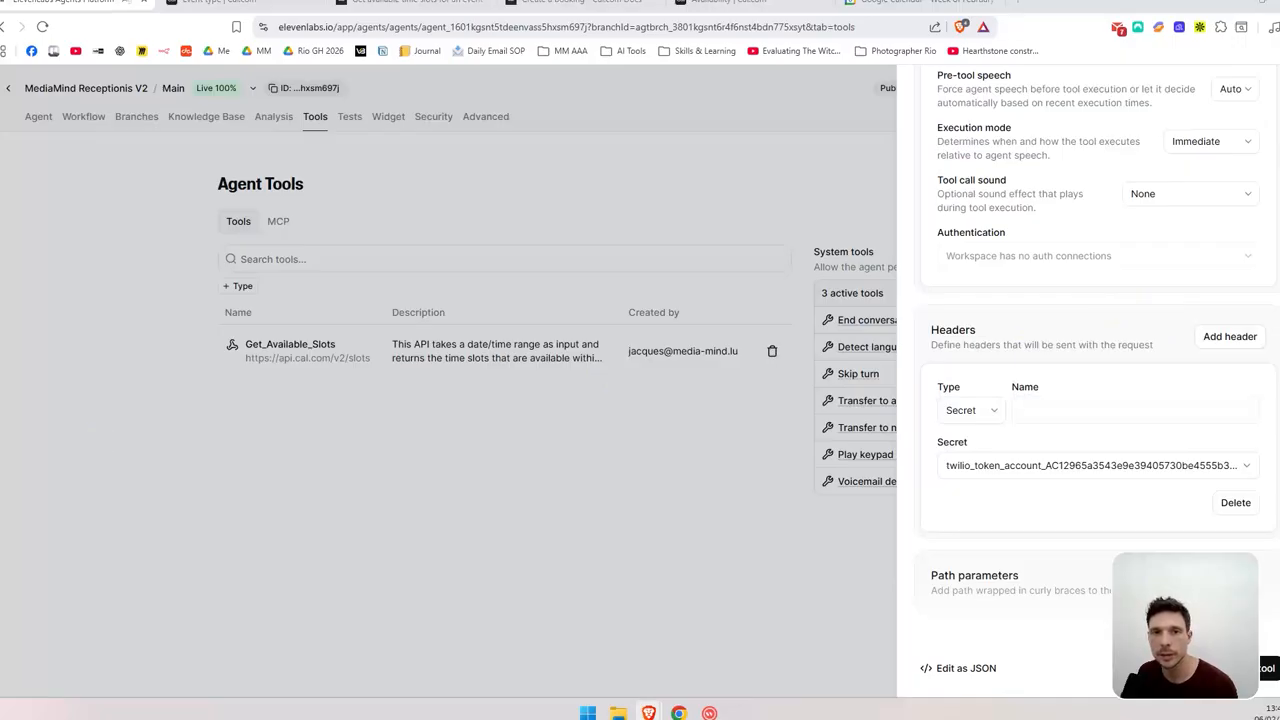
{"action": "left_click", "coordinate": [976, 410]}
{"action": "left_click", "coordinate": [983, 441]}
{"action": "left_click", "coordinate": [1049, 409]}
{"action": "left_click", "coordinate": [1092, 437]}
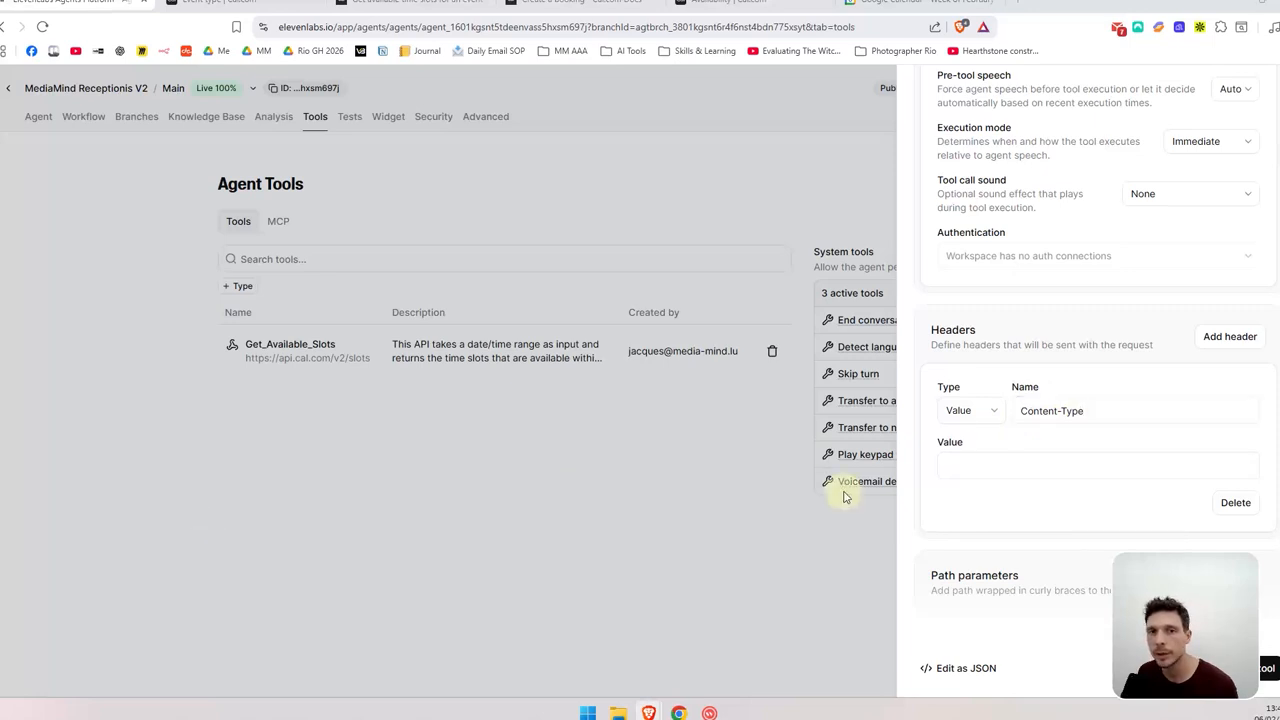
{"action": "left_click", "coordinate": [974, 468]}
{"action": "left_click", "coordinate": [1030, 500]}
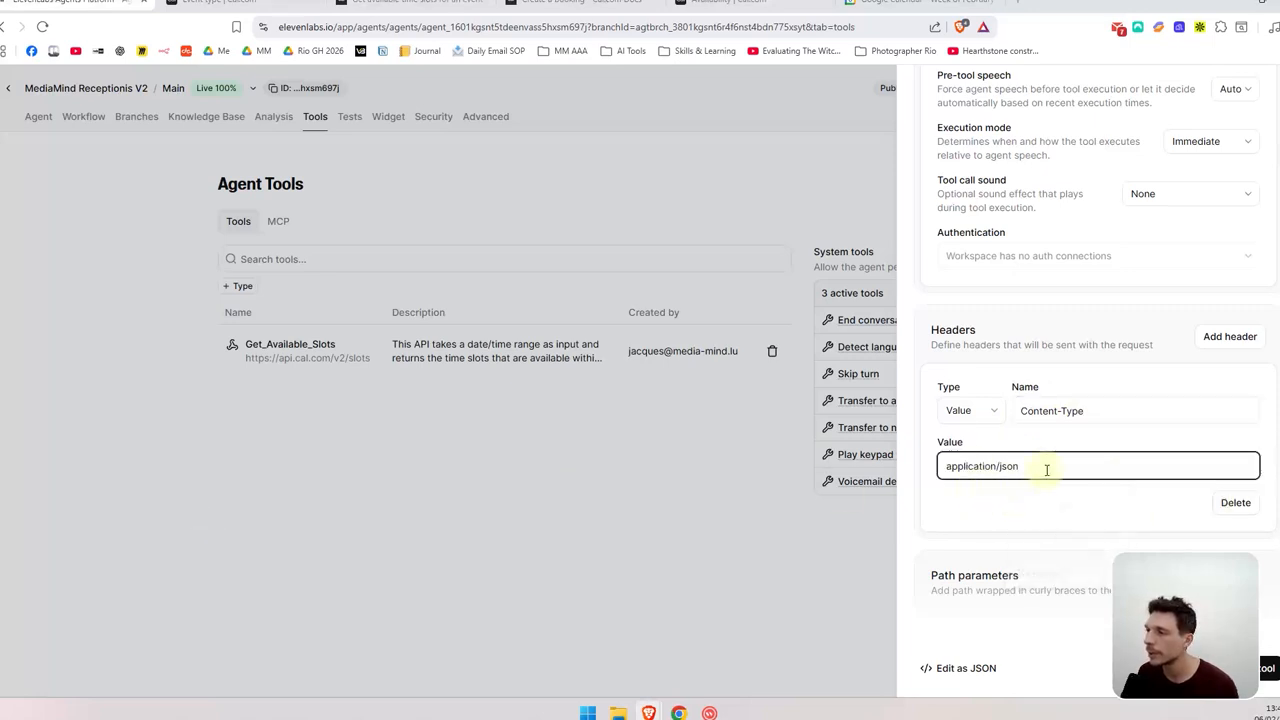
Step: Add a second Value-type header named cal-api-version with the value 2024-08-13
{"action": "scroll", "coordinate": [1060, 467], "scroll_direction": "down", "scroll_amount": 2}
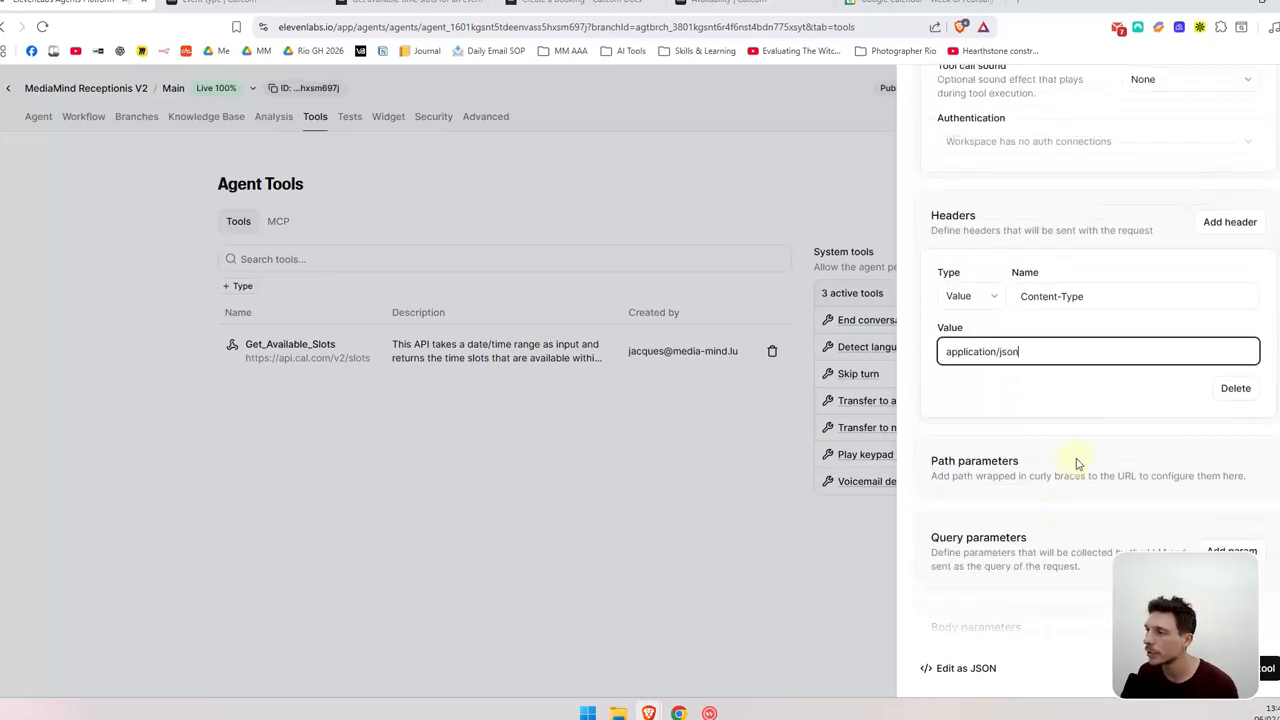
{"action": "left_click", "coordinate": [1231, 227]}
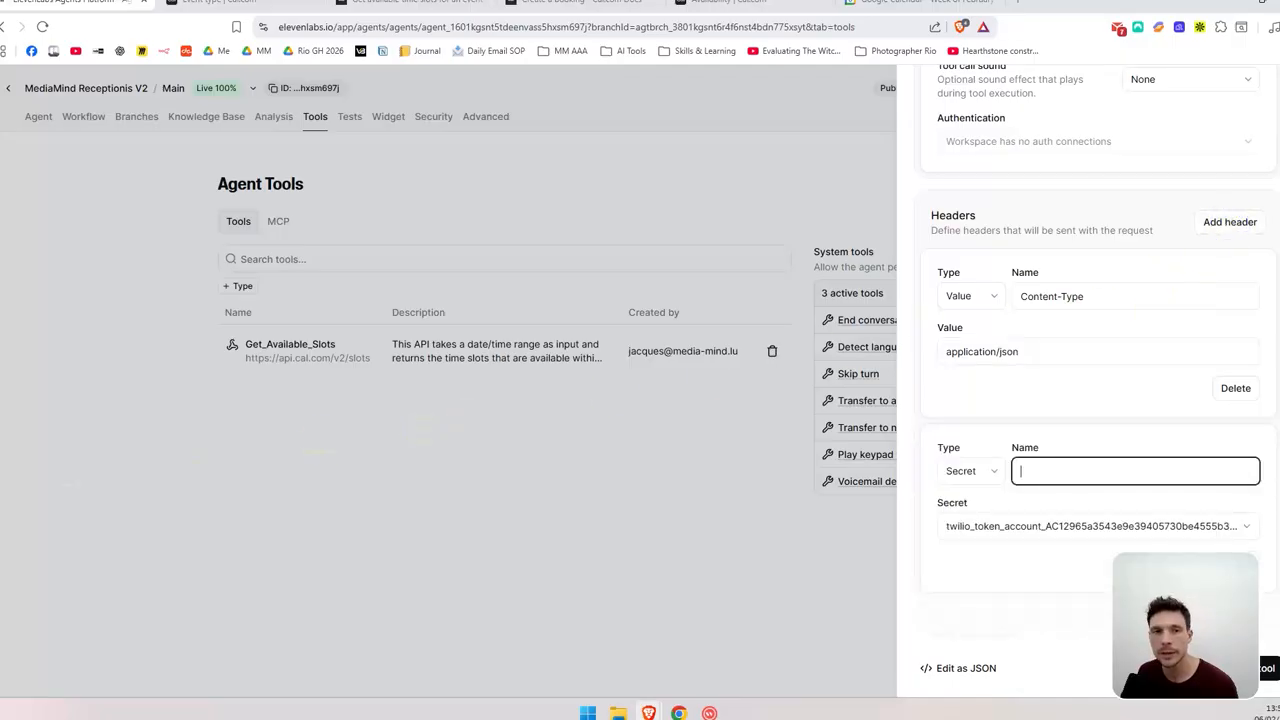
{"action": "left_click", "coordinate": [978, 472]}
{"action": "left_click", "coordinate": [980, 500]}
{"action": "left_click", "coordinate": [1036, 476]}
{"action": "type", "text": "cal-api-version"}
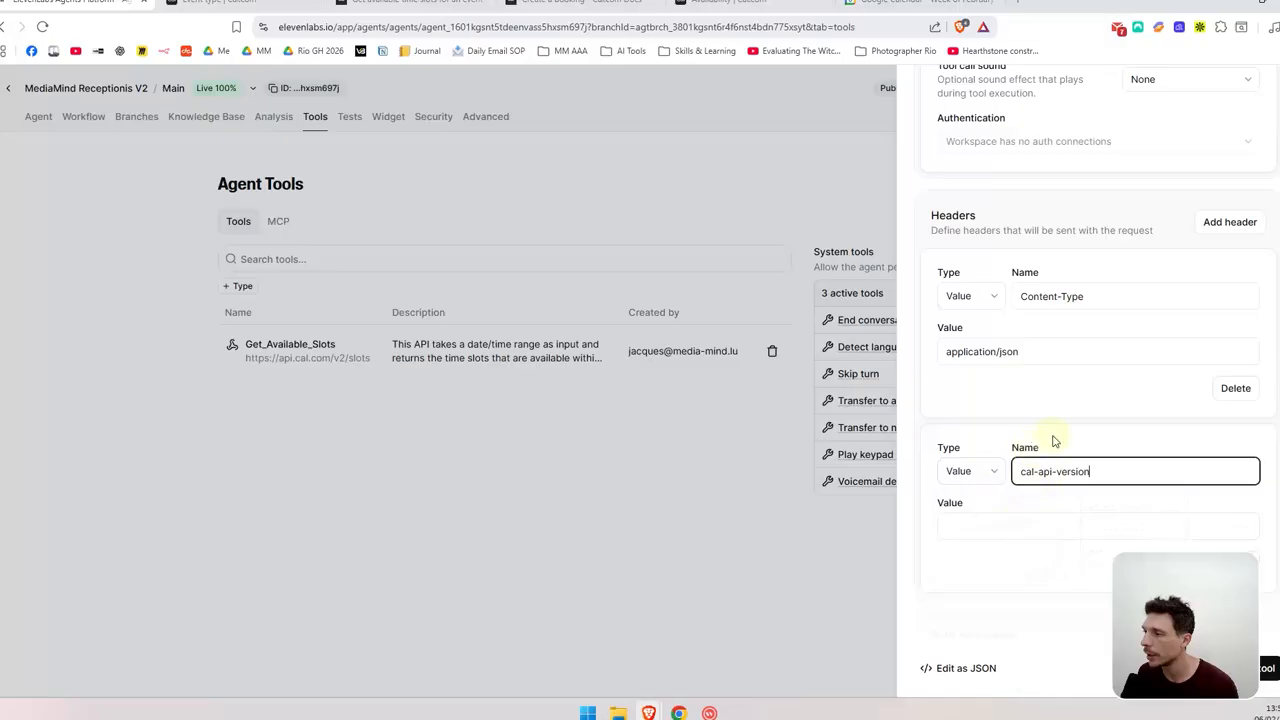
{"action": "scroll", "coordinate": [1036, 476], "scroll_direction": "down", "scroll_amount": 1}
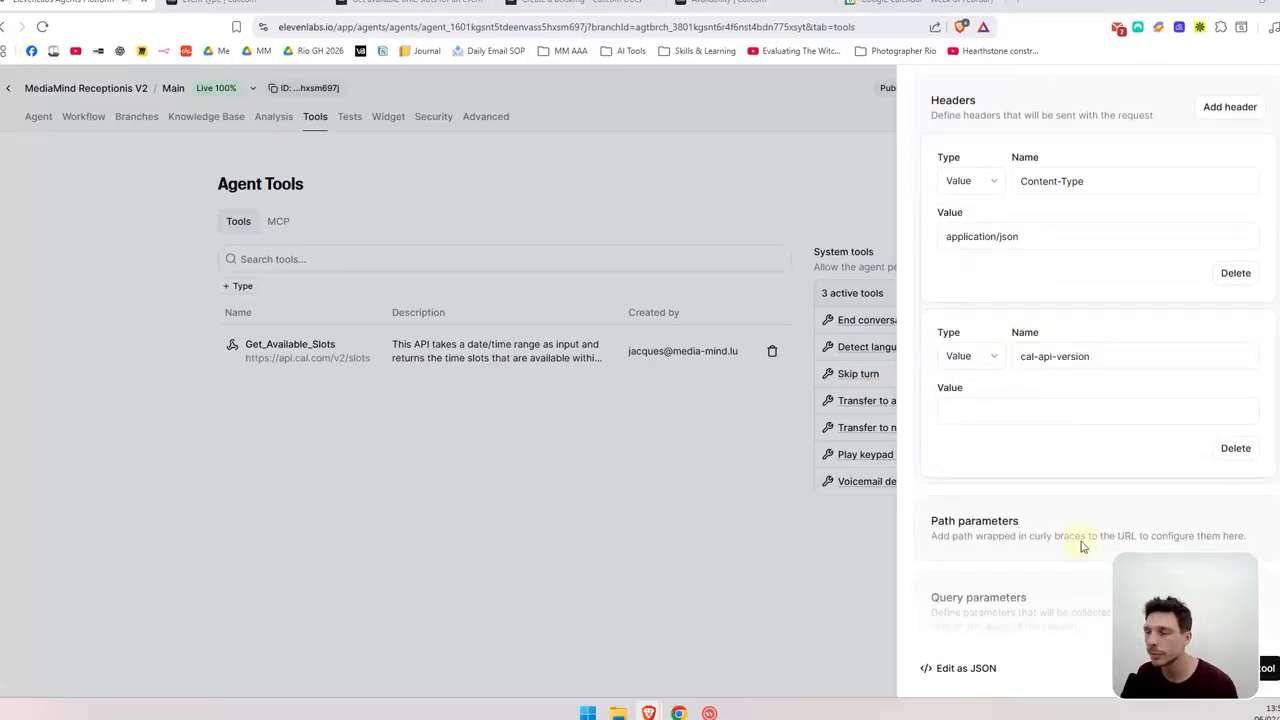
{"action": "left_click", "coordinate": [997, 414]}
{"action": "type", "text": "2024-08-13"}
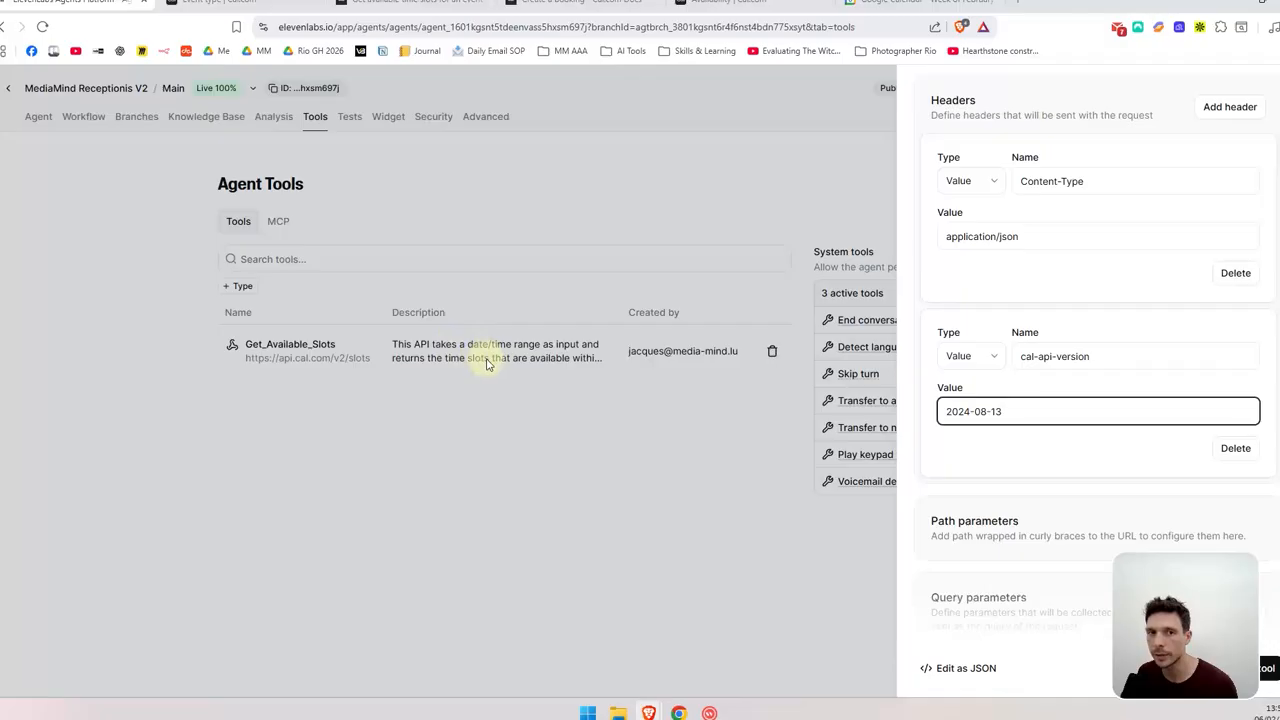
Step: Add a third header of type Secret named Cal.com and assign it the stored Cal.com secret
{"action": "scroll", "coordinate": [1238, 210], "scroll_direction": "up", "scroll_amount": 2}
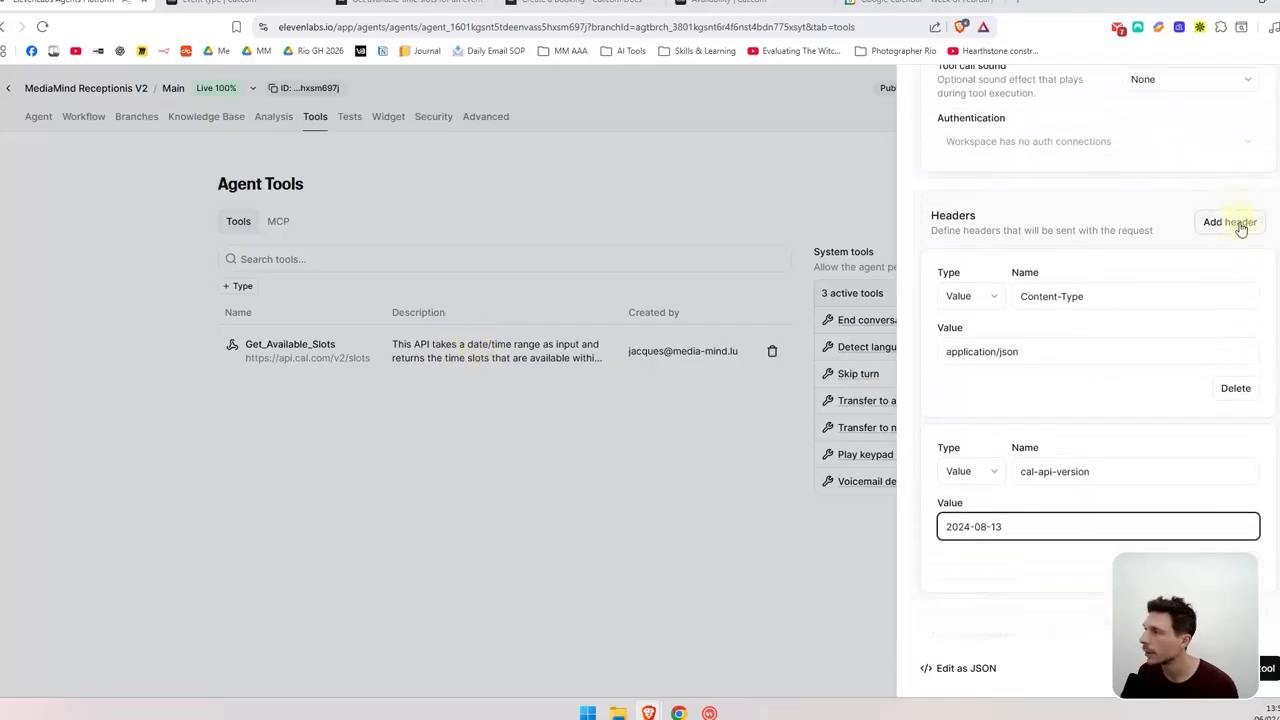
{"action": "left_click", "coordinate": [1240, 224]}
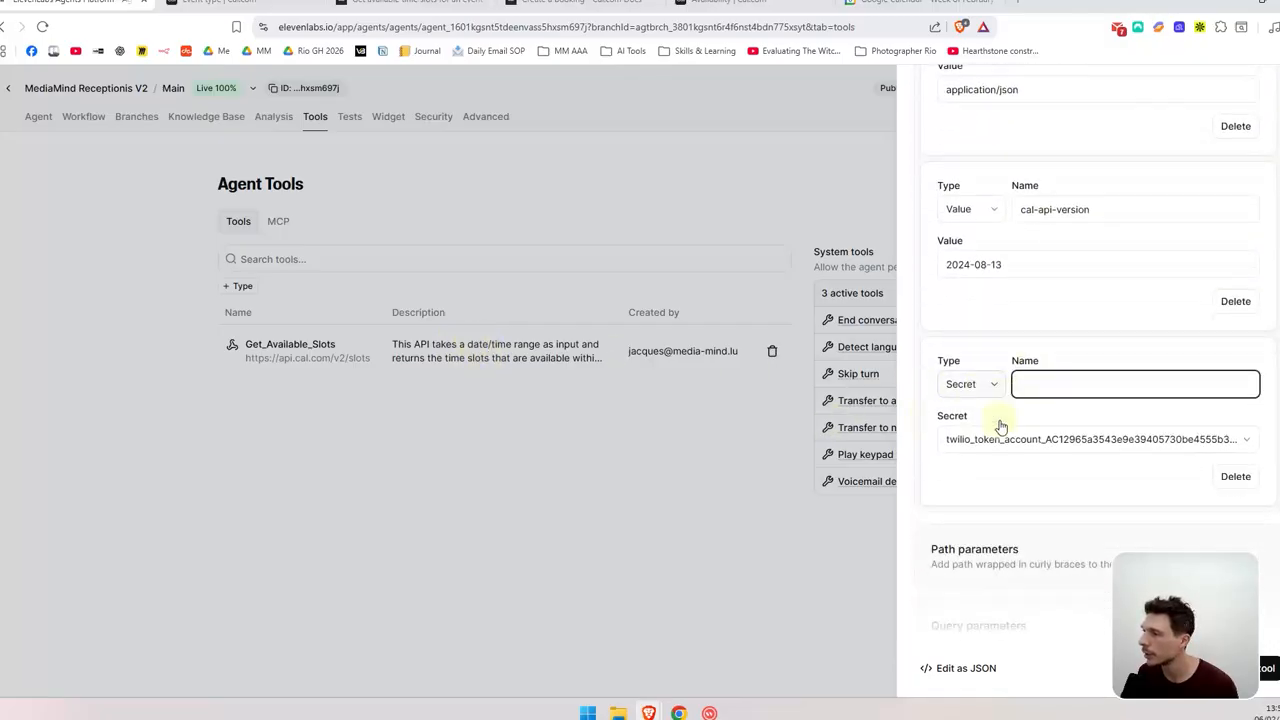
{"action": "scroll", "coordinate": [1001, 427], "scroll_direction": "down", "scroll_amount": 1}
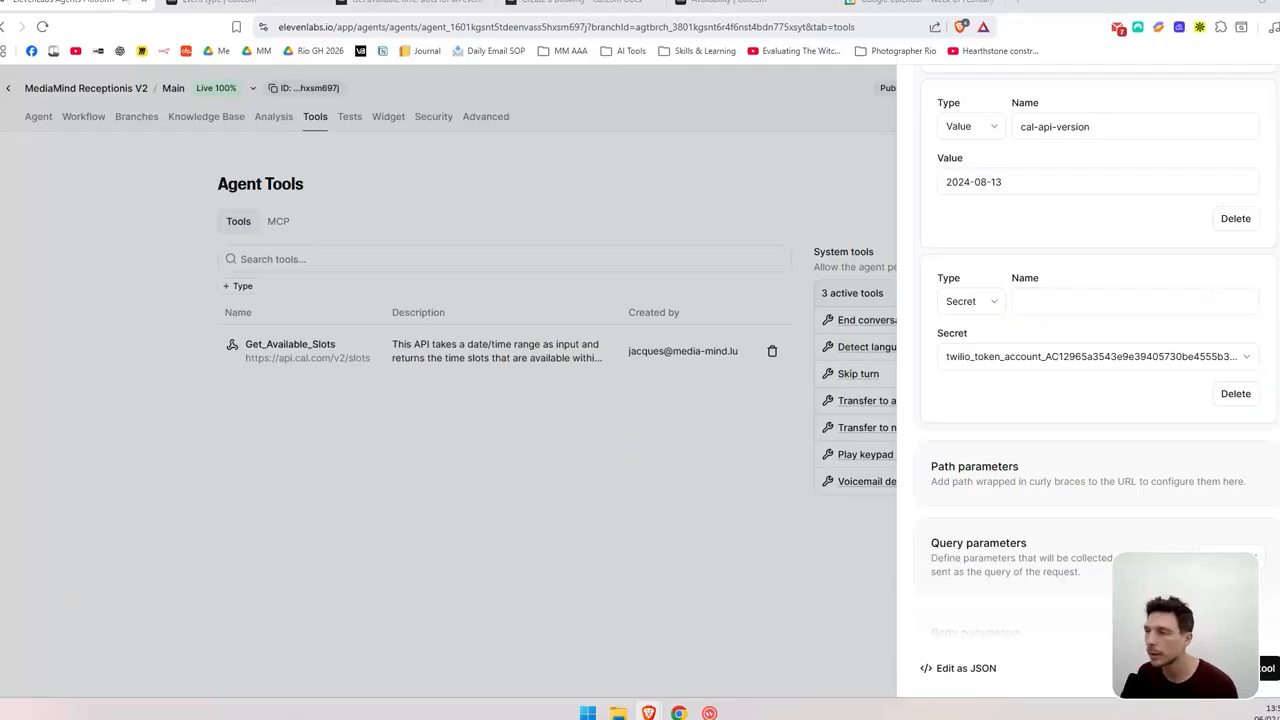
{"action": "left_click", "coordinate": [1031, 300]}
{"action": "type", "text": "Cal.com"}
{"action": "left_click", "coordinate": [980, 356]}
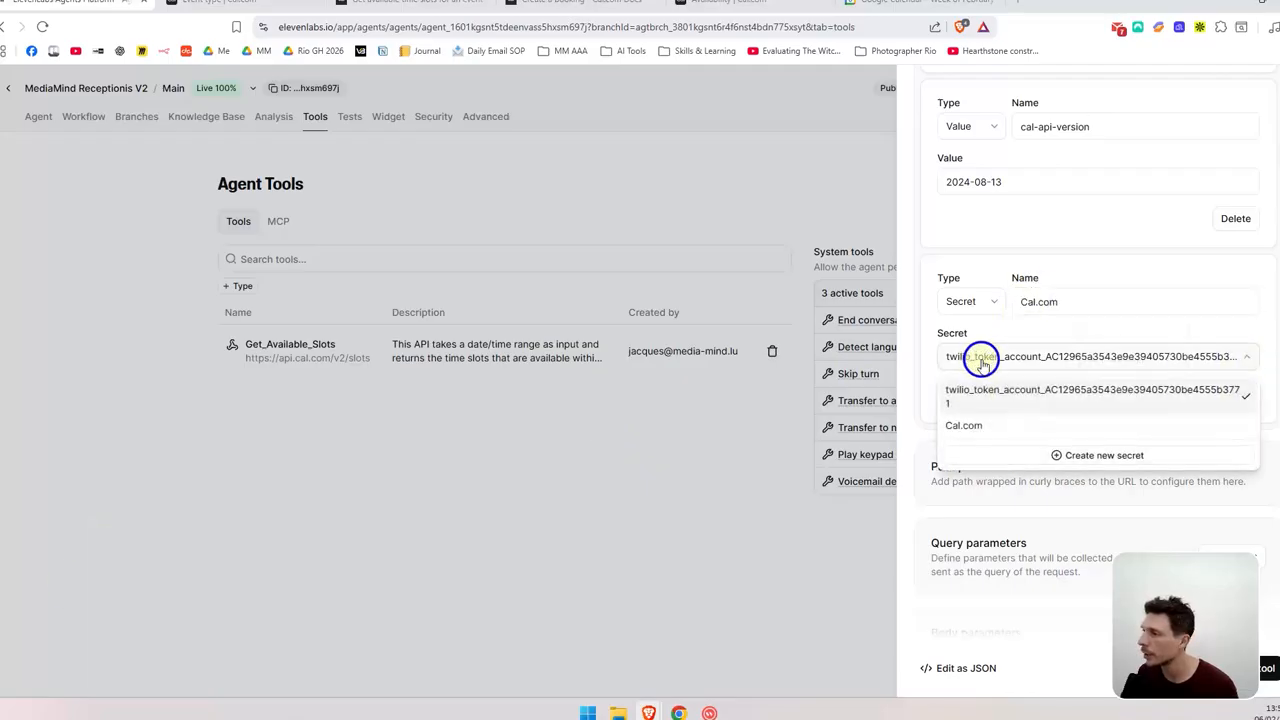
{"action": "left_click", "coordinate": [978, 427]}
{"action": "left_click", "coordinate": [1045, 399]}
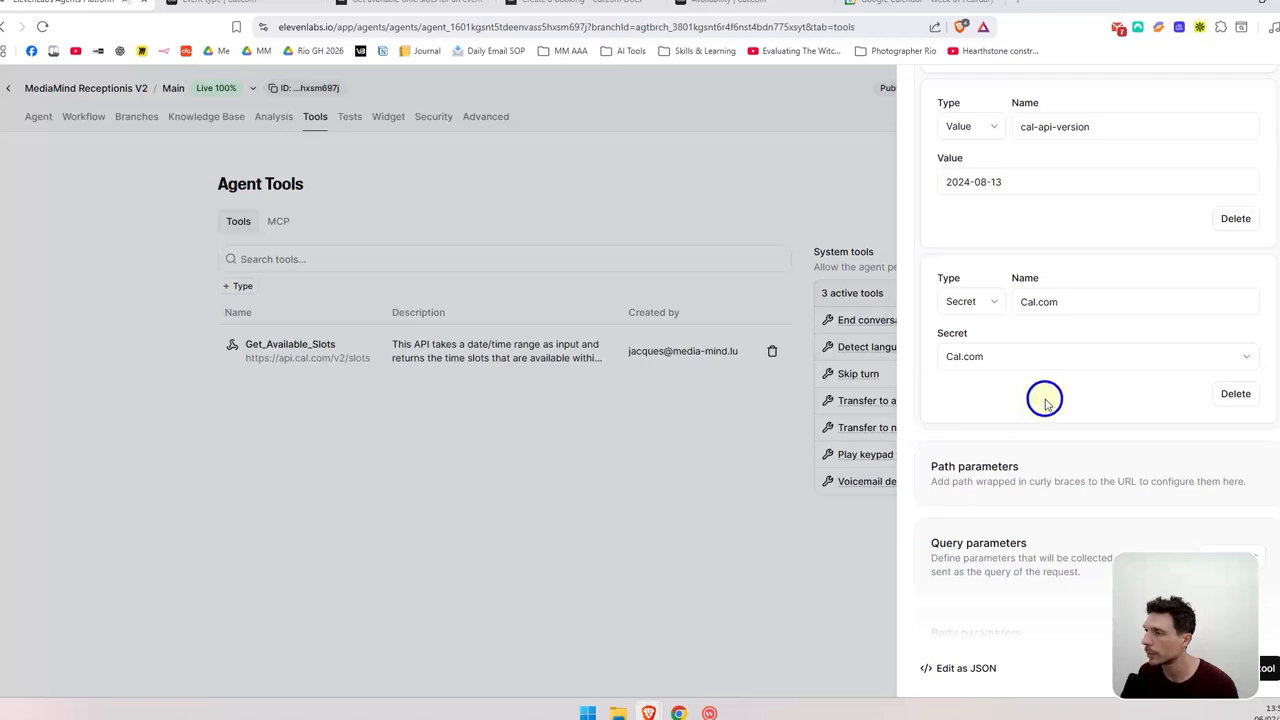
Step: Describe the body parameters as "info about the call"
{"action": "scroll", "coordinate": [1009, 403], "scroll_direction": "down", "scroll_amount": 3}
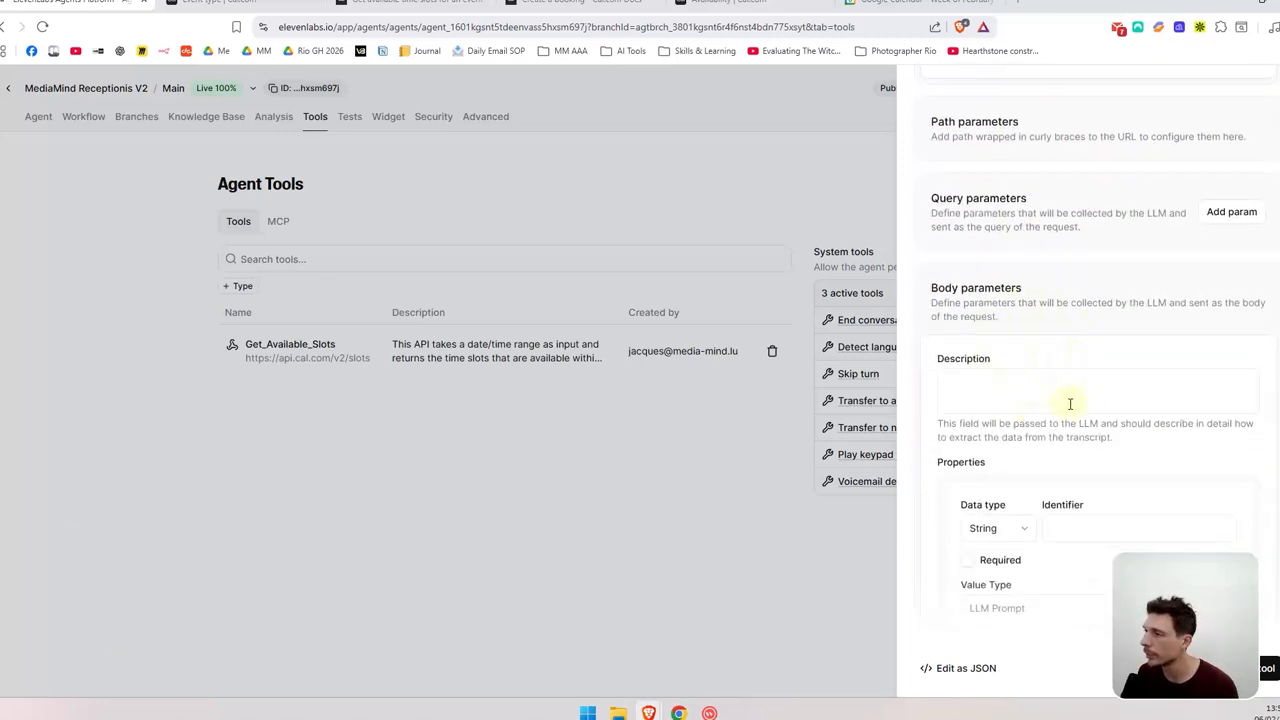
{"action": "scroll", "coordinate": [1070, 404], "scroll_direction": "down", "scroll_amount": 2}
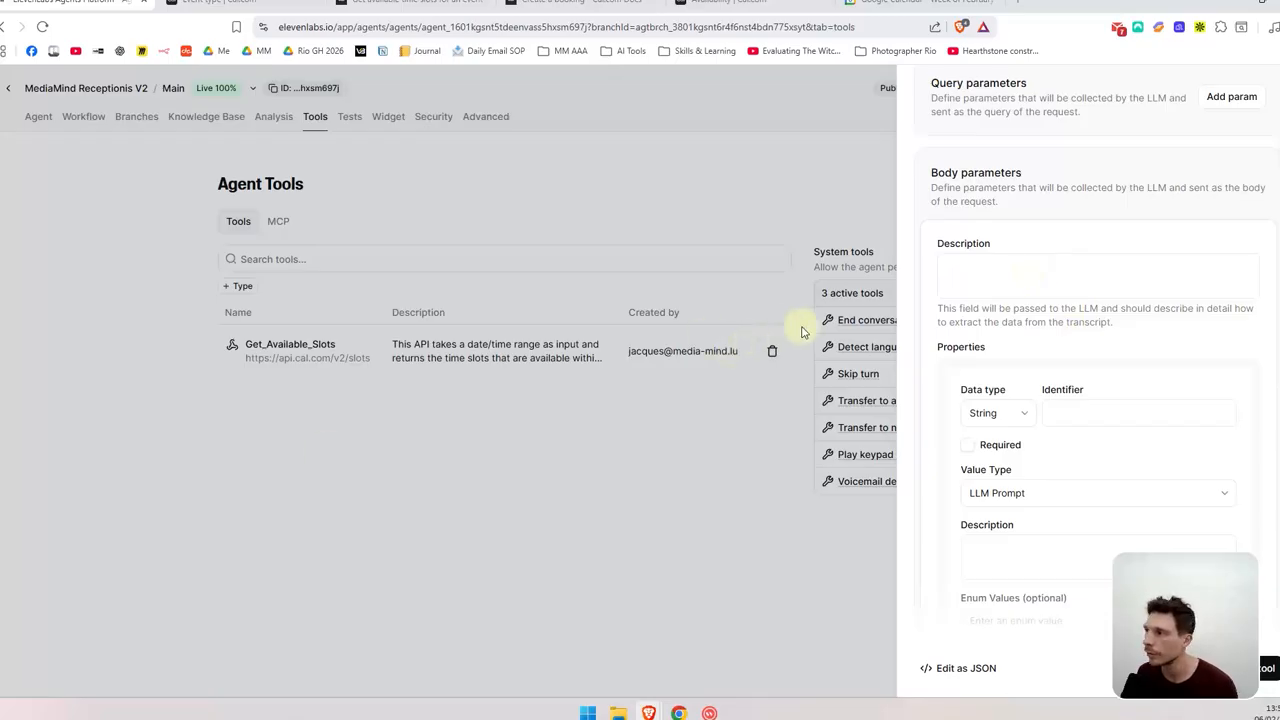
{"action": "left_click", "coordinate": [975, 278]}
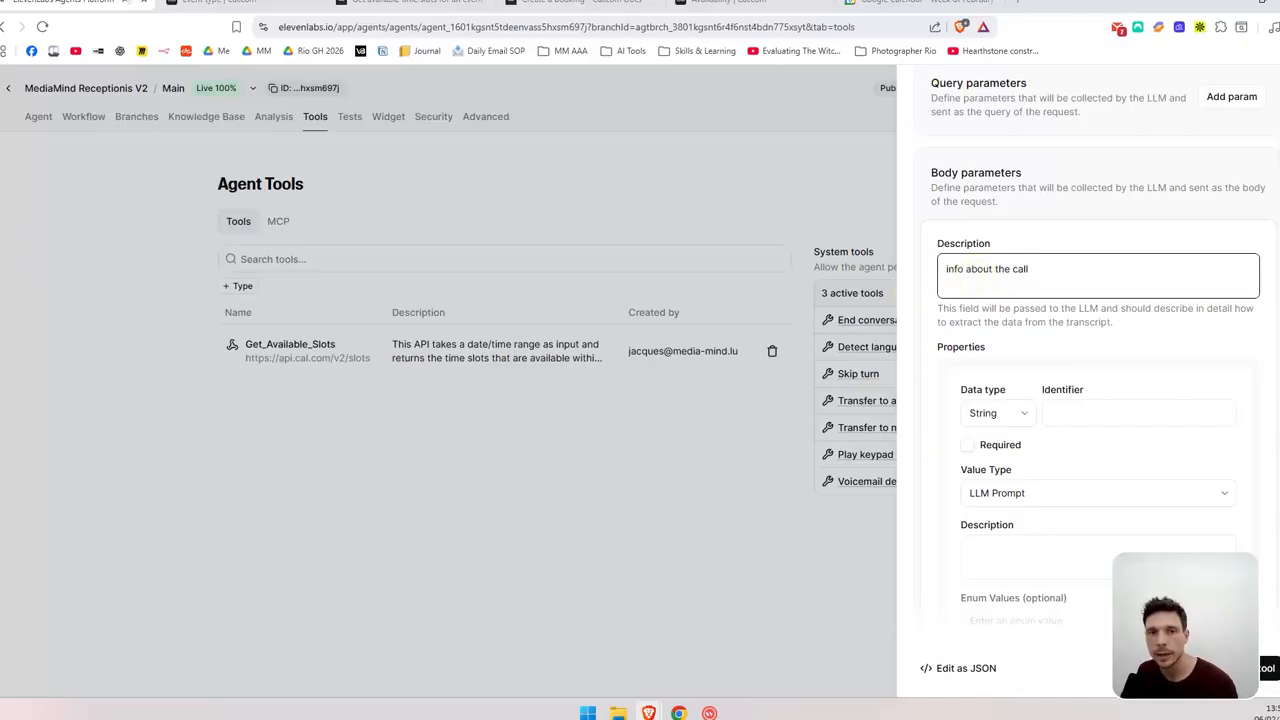
{"action": "key", "text": "Tab"}
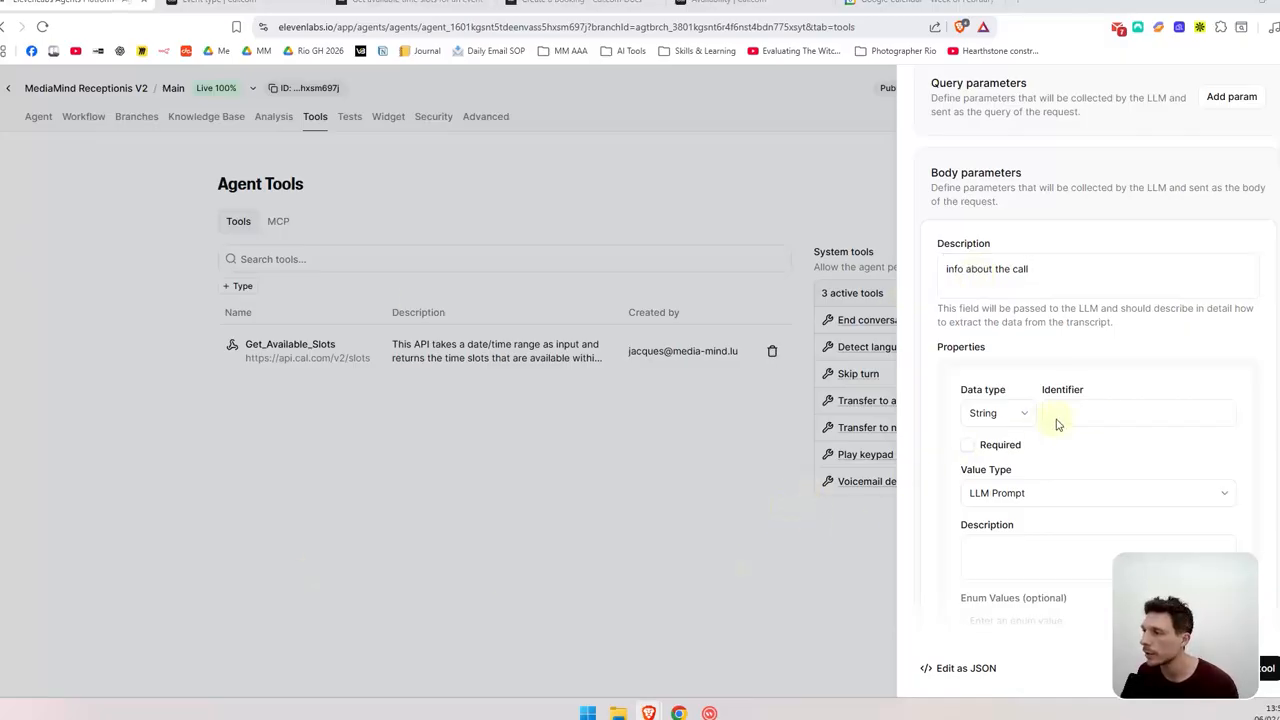
Step: Set the first body property's identifier to start, described as the booking's start time in ISO 8601 format, UTC timezone, with example "2024-08-13T09:00:00Z"
{"action": "left_click", "coordinate": [1094, 414]}
{"action": "type", "text": "start"}
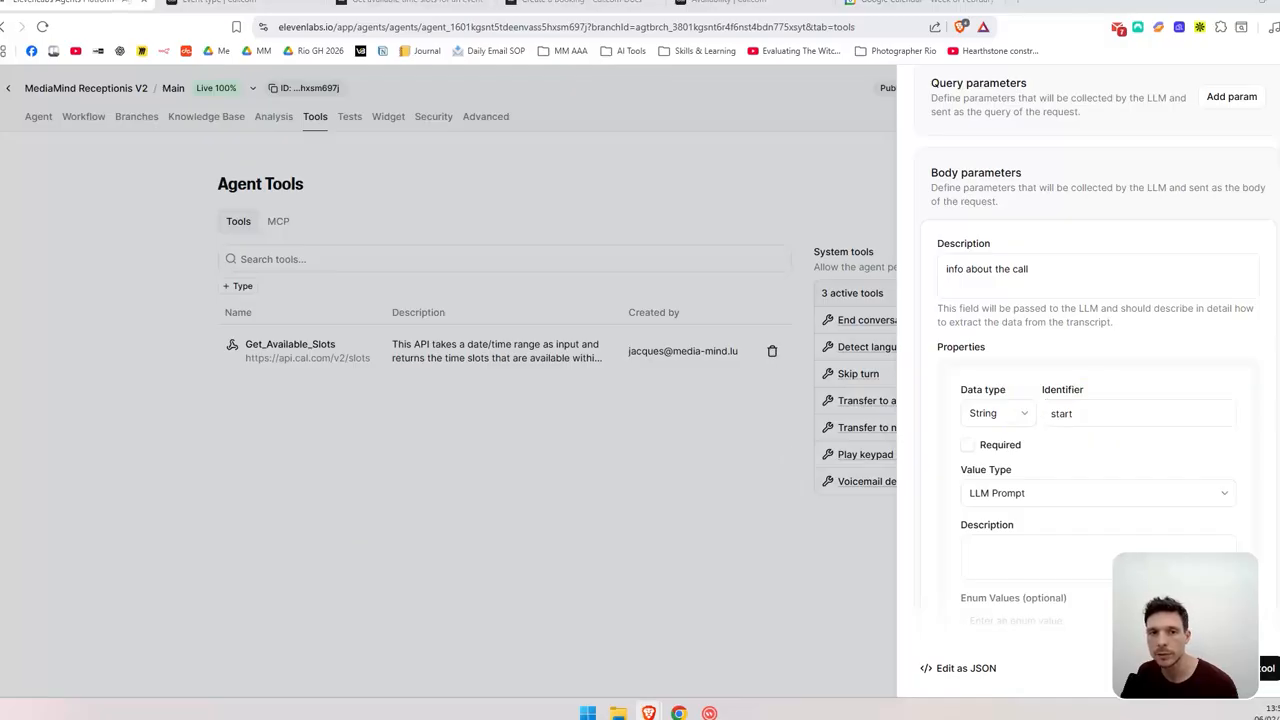
{"action": "left_click", "coordinate": [1030, 550]}
{"action": "type", "text": "The start time of the booking in ISO 8601 format in UTC timezone.  Example: \"2024-08-13T09:00:00Z\""}
{"action": "scroll", "coordinate": [1040, 450], "scroll_direction": "down", "scroll_amount": 3}
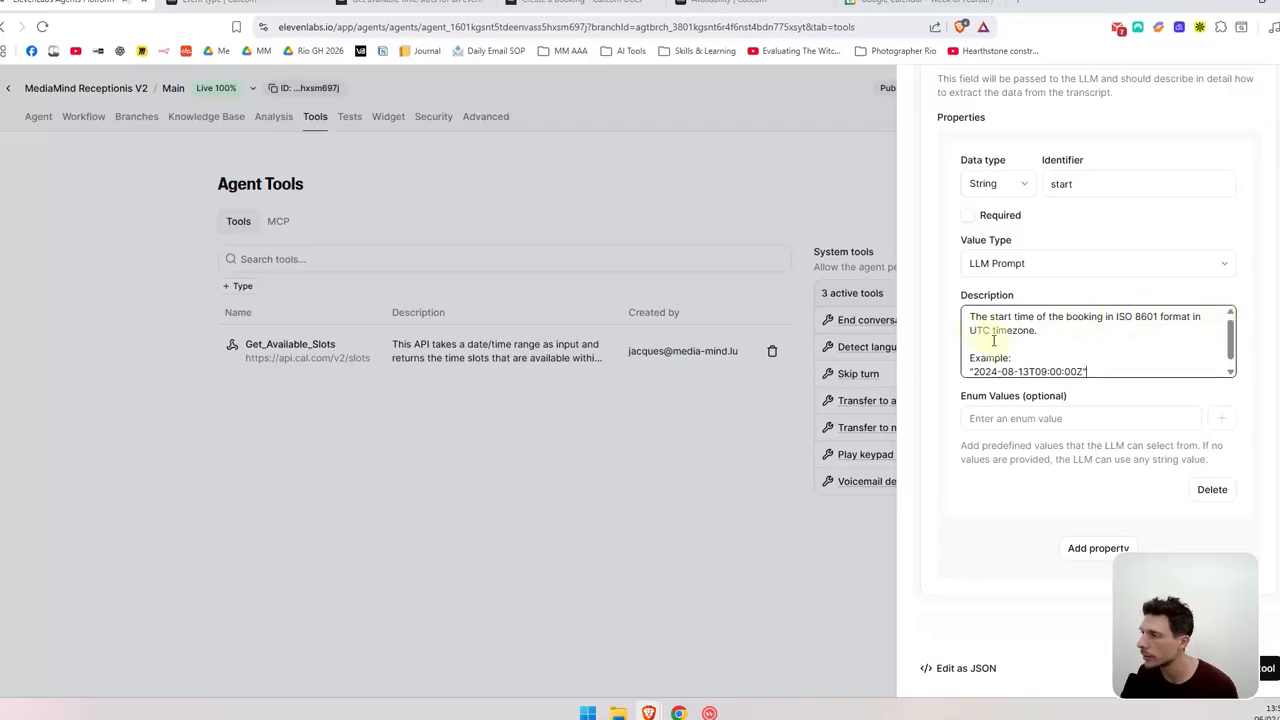
{"action": "left_click_drag", "start_coordinate": [1236, 337], "coordinate": [1234, 346]}
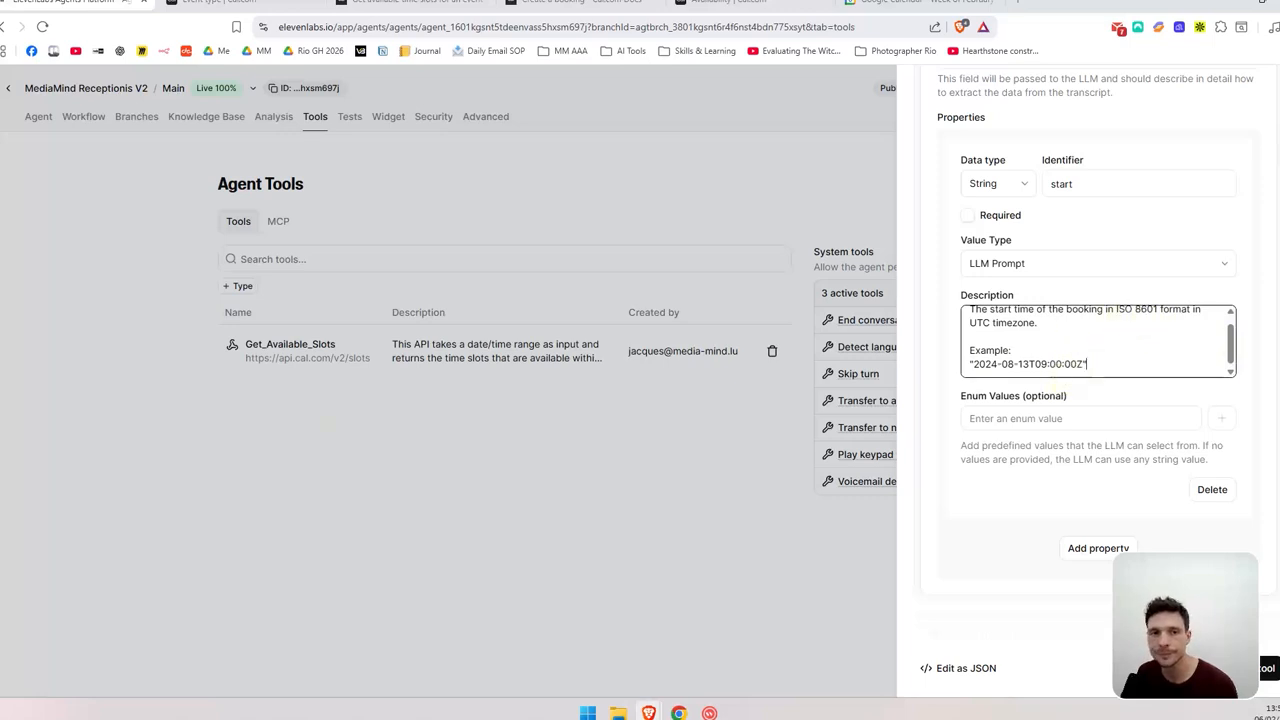
{"action": "left_click", "coordinate": [1056, 390]}
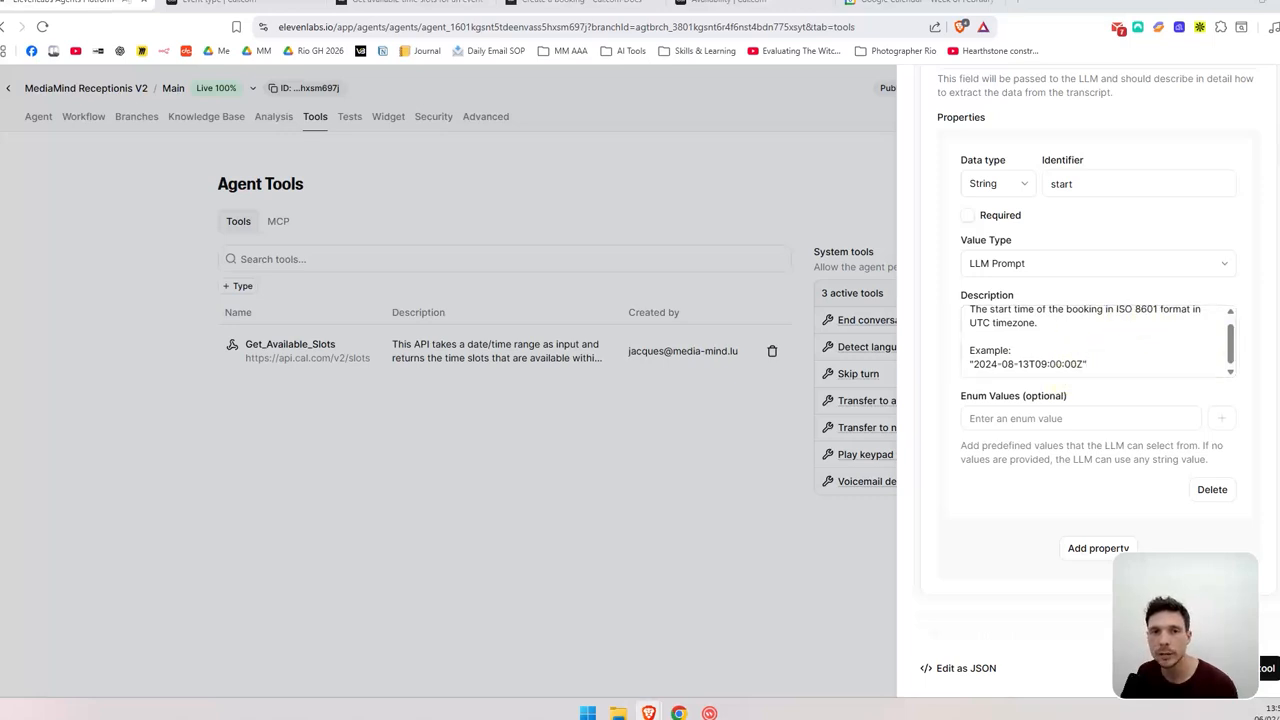
Step: Add a required Integer body property with identifier eventTypeId and the description eventTypeId = '3978045'
{"action": "scroll", "coordinate": [1140, 370], "scroll_direction": "up", "scroll_amount": 3}
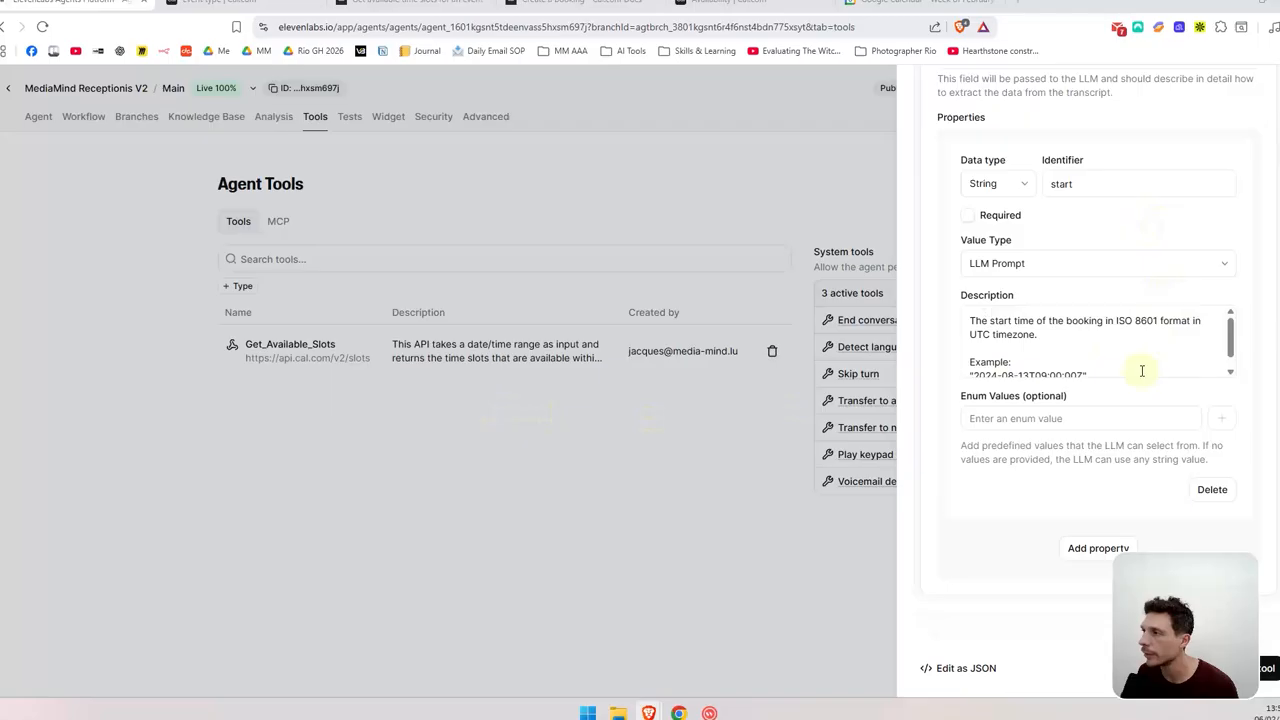
{"action": "scroll", "coordinate": [1207, 300], "scroll_direction": "up", "scroll_amount": 5}
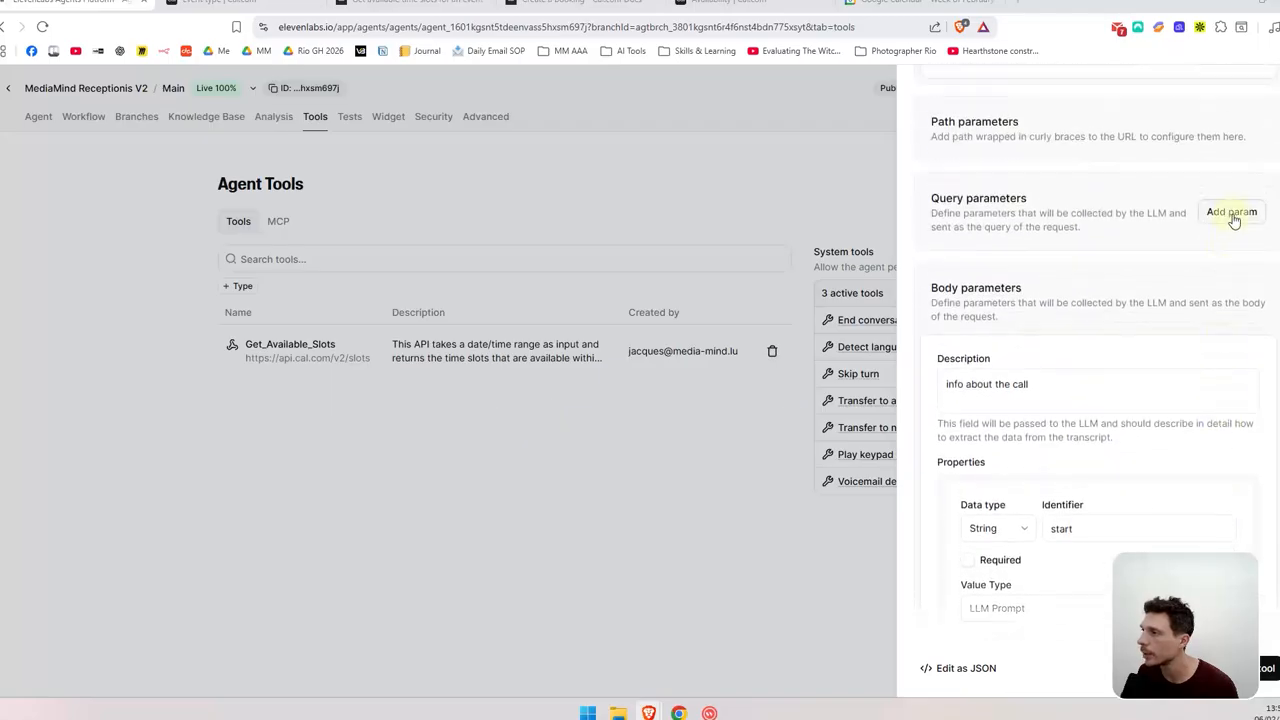
{"action": "scroll", "coordinate": [1225, 385], "scroll_direction": "down", "scroll_amount": 5}
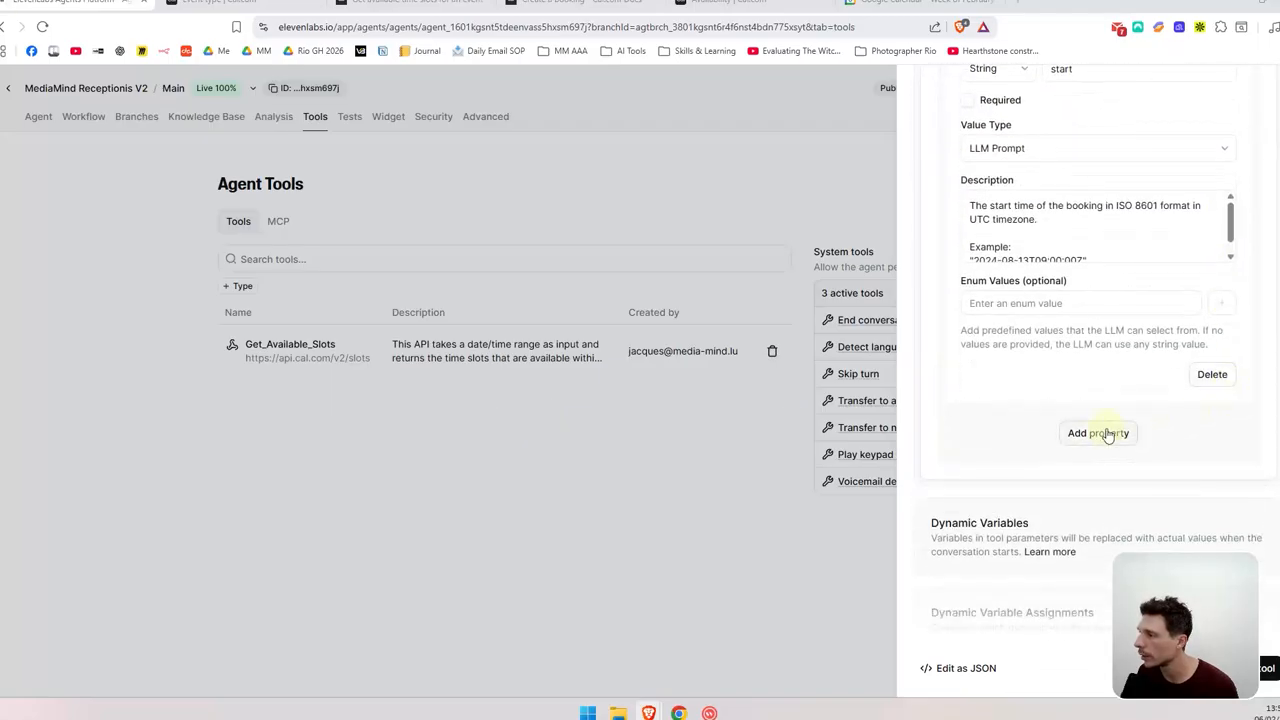
{"action": "left_click", "coordinate": [1098, 432]}
{"action": "scroll", "coordinate": [1050, 342], "scroll_direction": "down", "scroll_amount": 3}
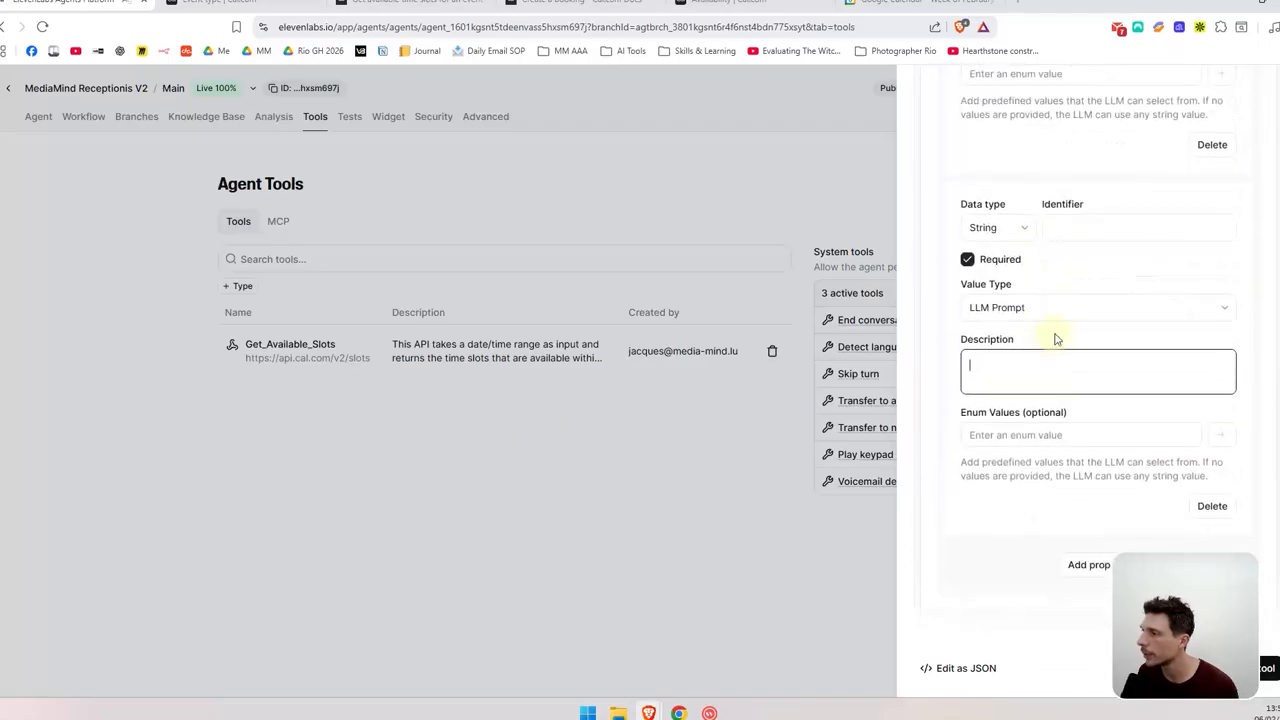
{"action": "left_click", "coordinate": [1080, 233]}
{"action": "type", "text": "eventTypeId"}
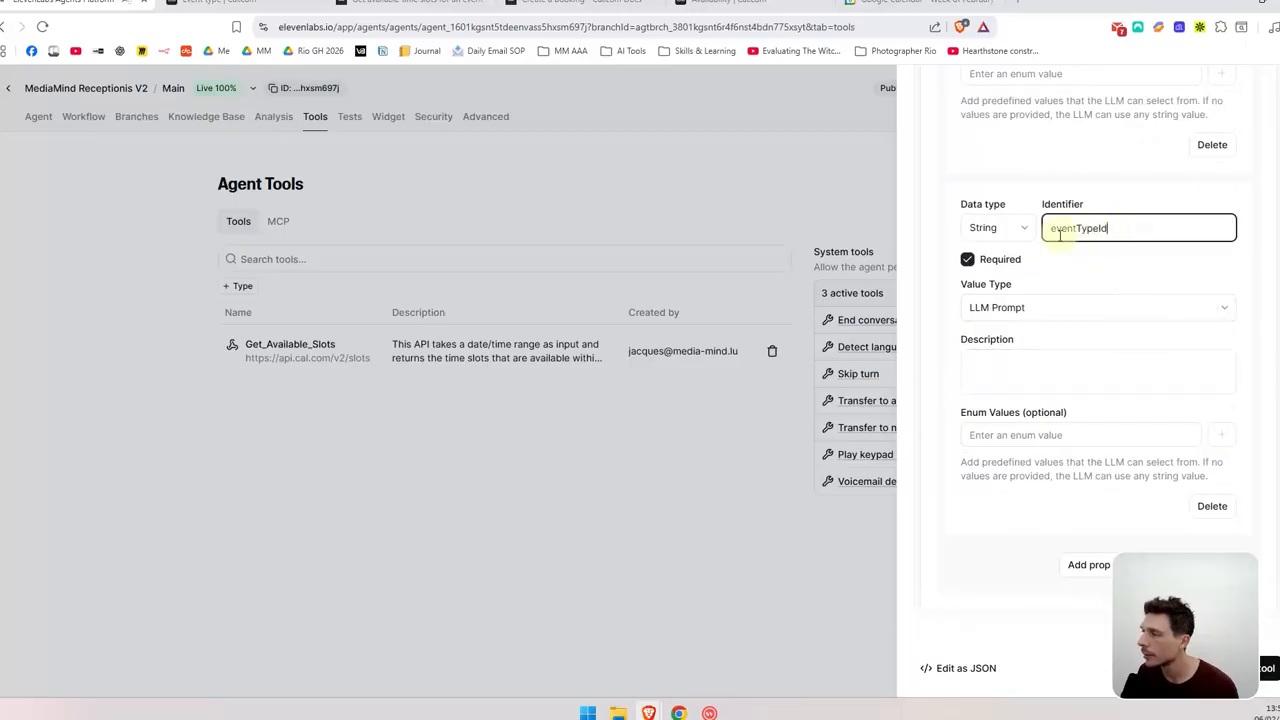
{"action": "left_click", "coordinate": [1005, 228]}
{"action": "left_click", "coordinate": [988, 279]}
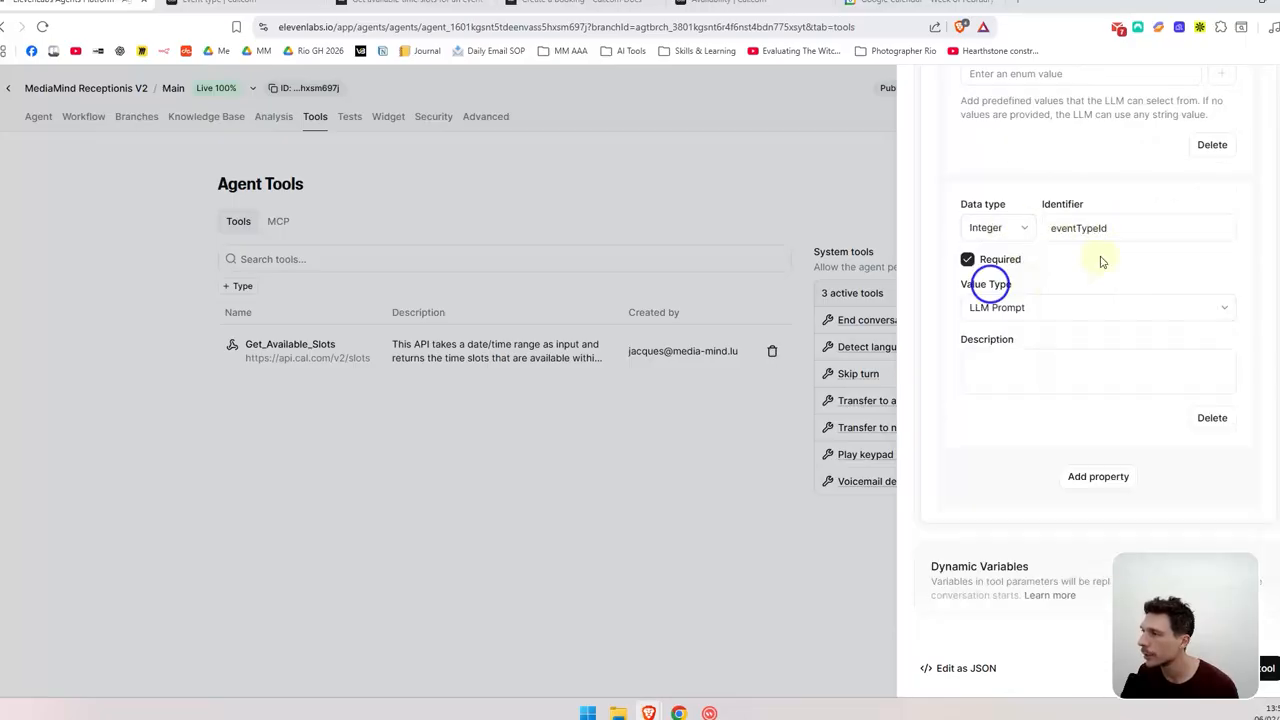
{"action": "left_click", "coordinate": [1026, 369]}
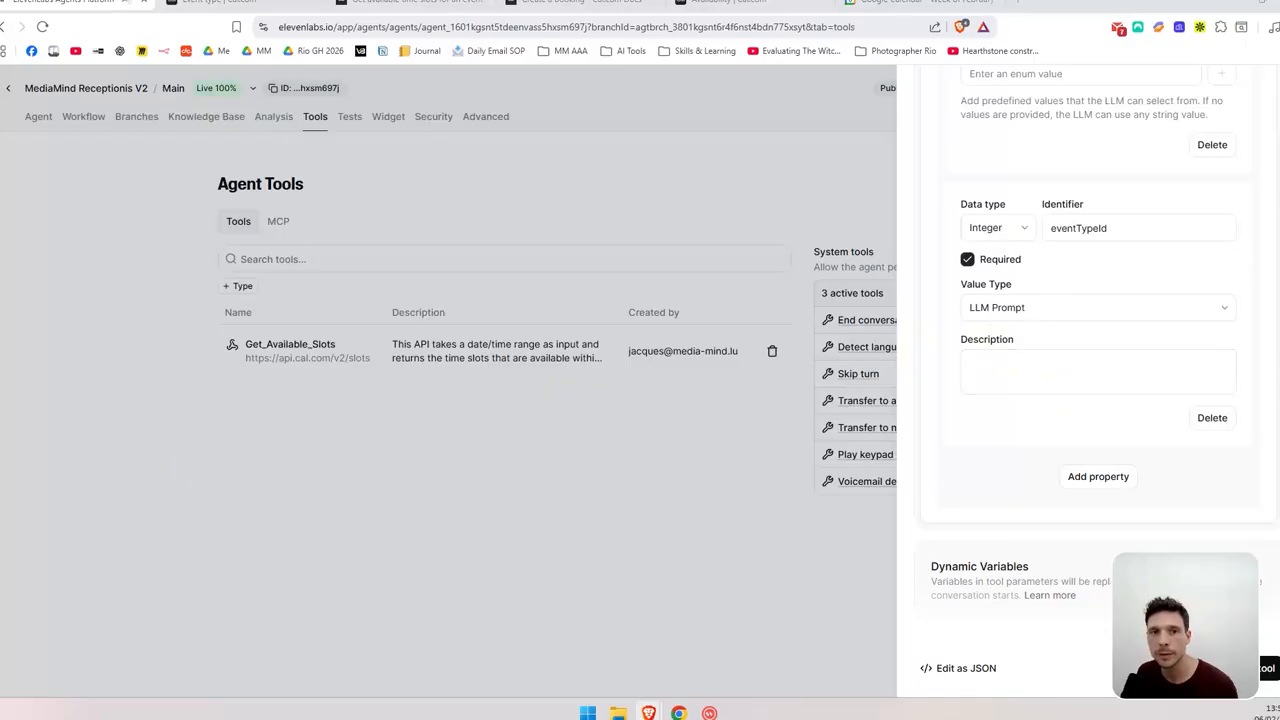
{"action": "left_click", "coordinate": [1018, 371]}
{"action": "type", "text": "eventTypeId = 3978045"}
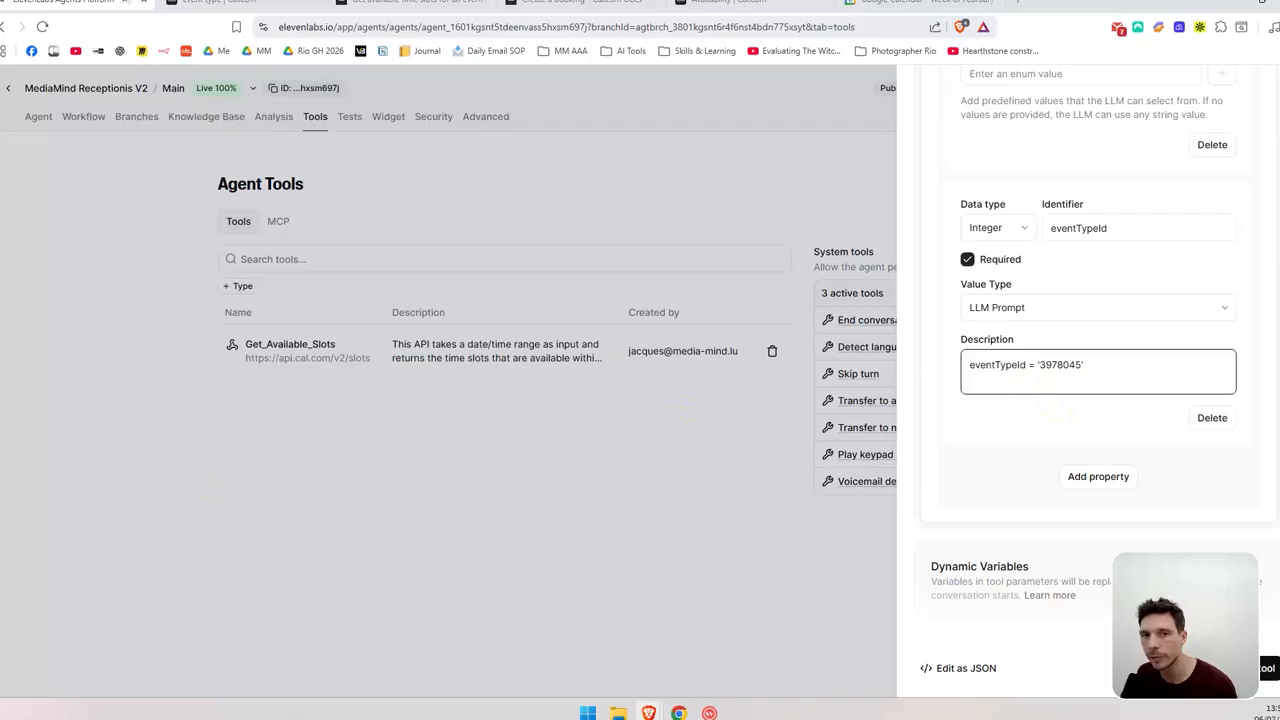
Step: Add a required Object body property with identifier attendee and the description "Information about the person booking the meeting."
{"action": "scroll", "coordinate": [1100, 465], "scroll_direction": "down", "scroll_amount": 2}
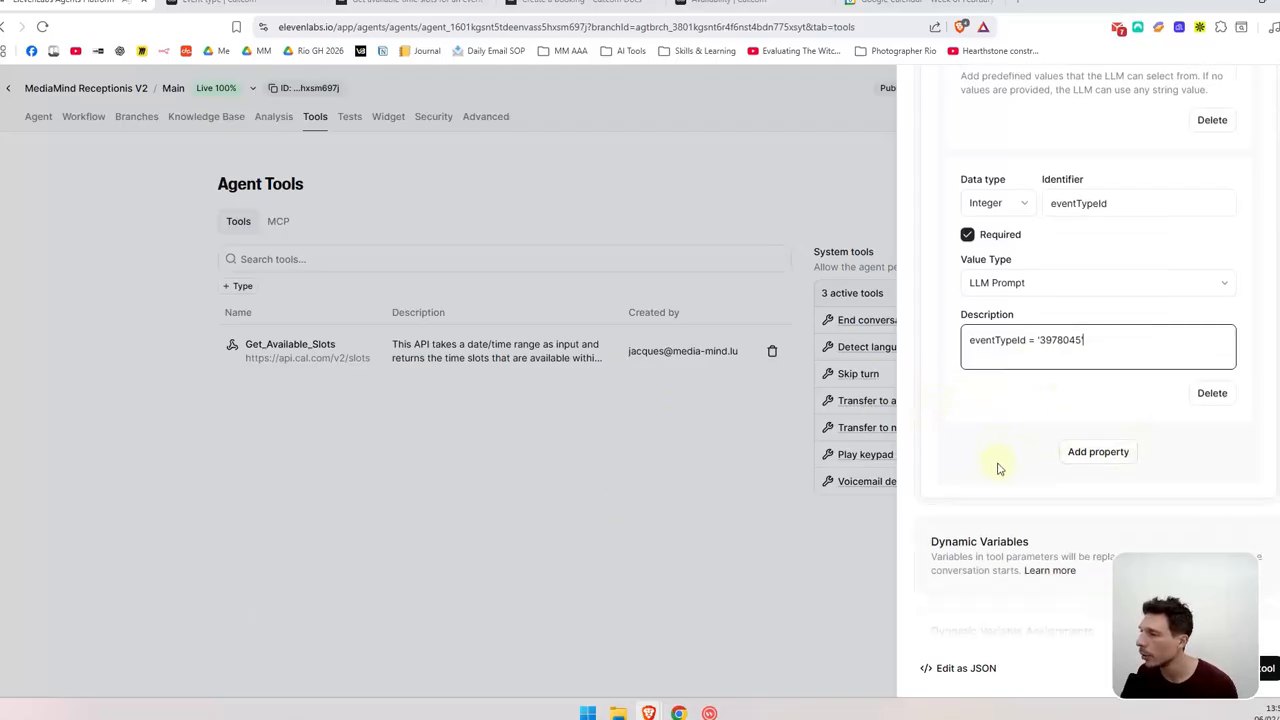
{"action": "left_click", "coordinate": [1109, 392]}
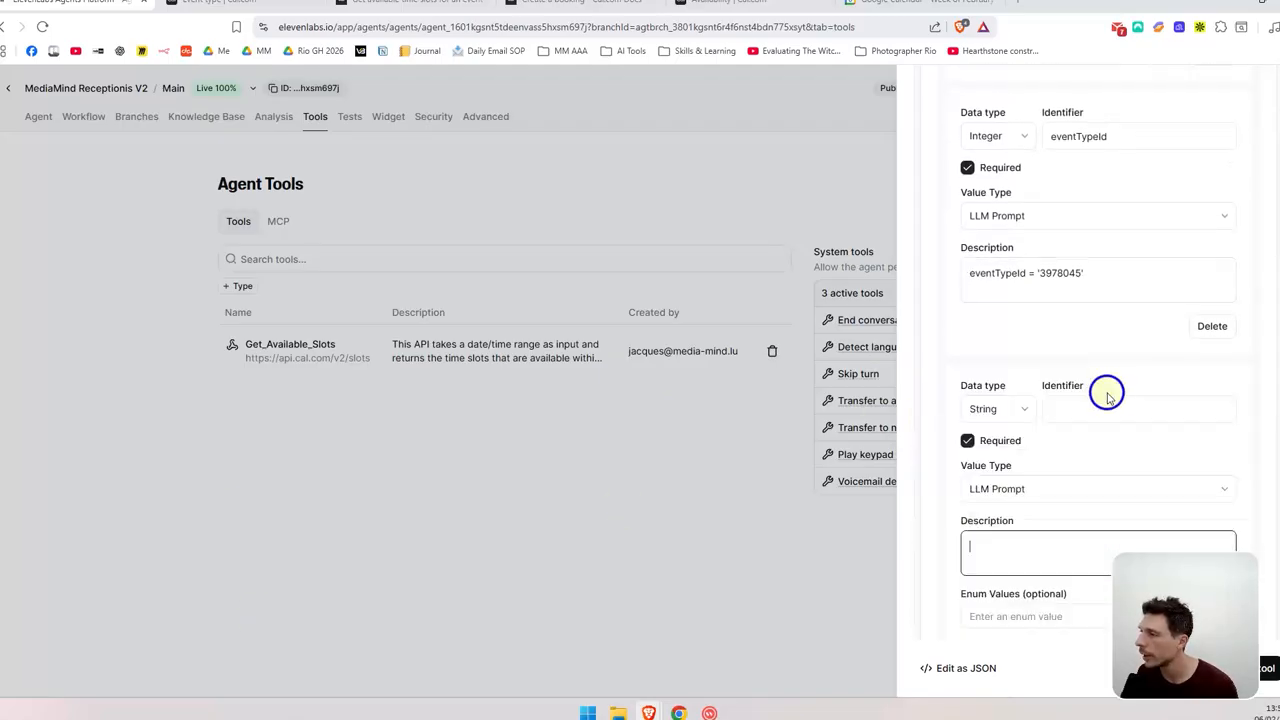
{"action": "left_click", "coordinate": [1008, 411]}
{"action": "left_click", "coordinate": [990, 523]}
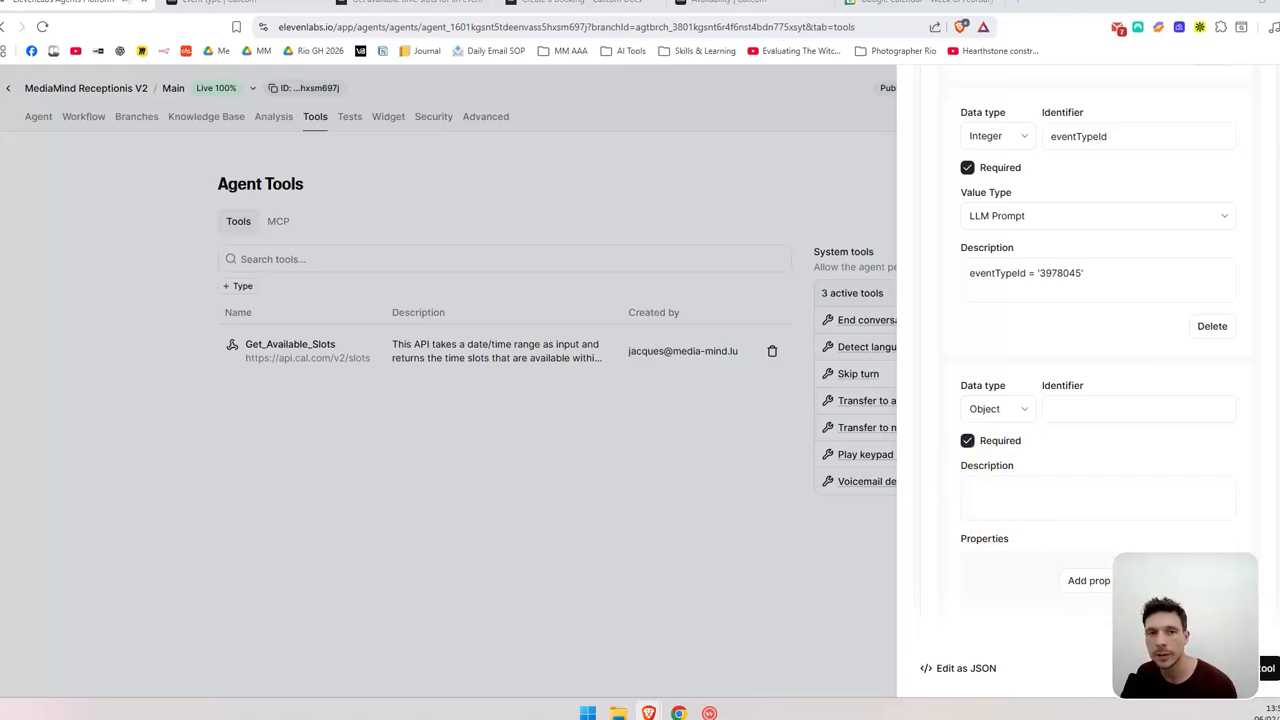
{"action": "left_click", "coordinate": [1088, 409]}
{"action": "type", "text": "attendee"}
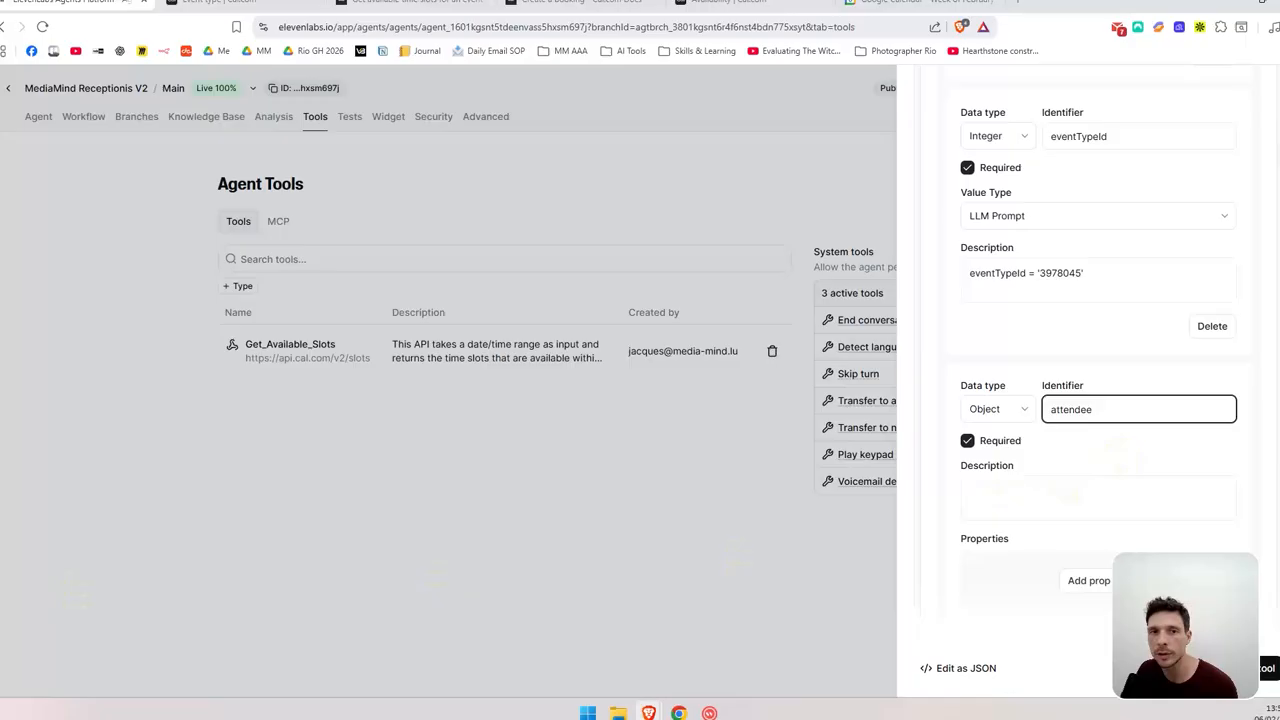
{"action": "left_click", "coordinate": [1120, 581]}
{"action": "left_click", "coordinate": [1065, 506]}
{"action": "type", "text": "Information about the person booking the meeting."}
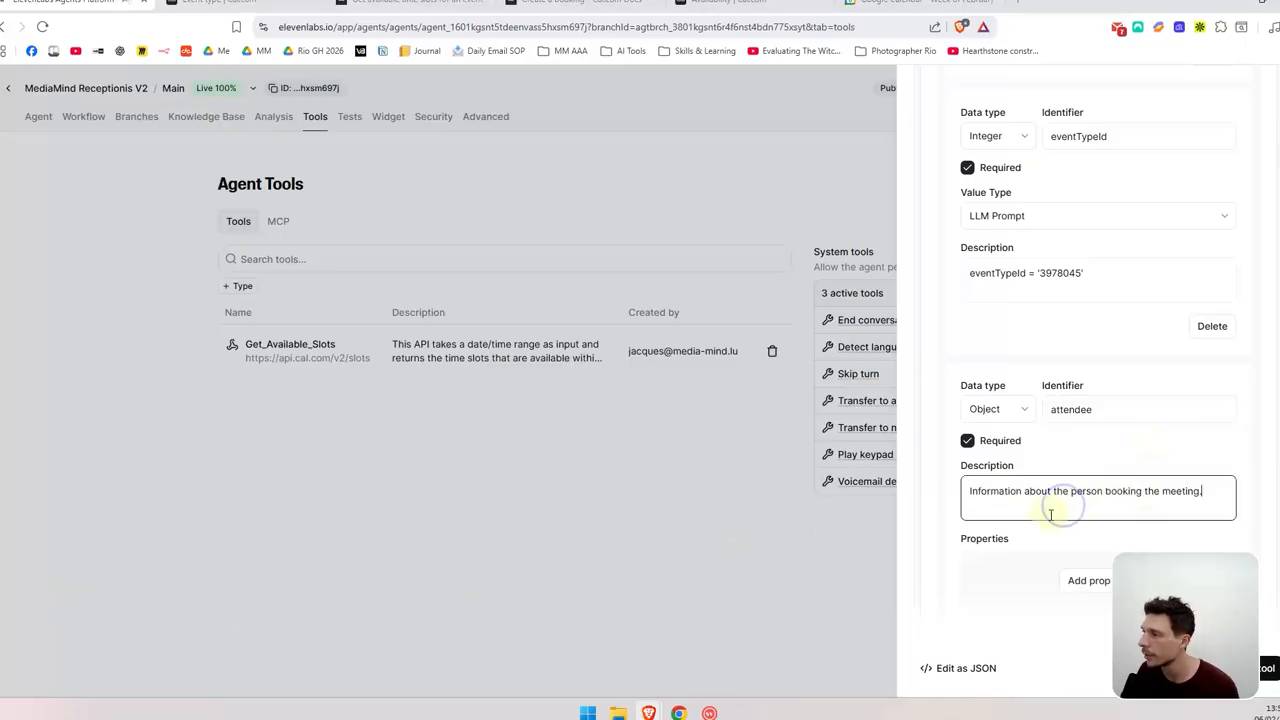
Step: Add a required String property named name inside the attendee object, described as "Full name of the person booking" without a leading arrow
{"action": "scroll", "coordinate": [1104, 396], "scroll_direction": "down", "scroll_amount": 3}
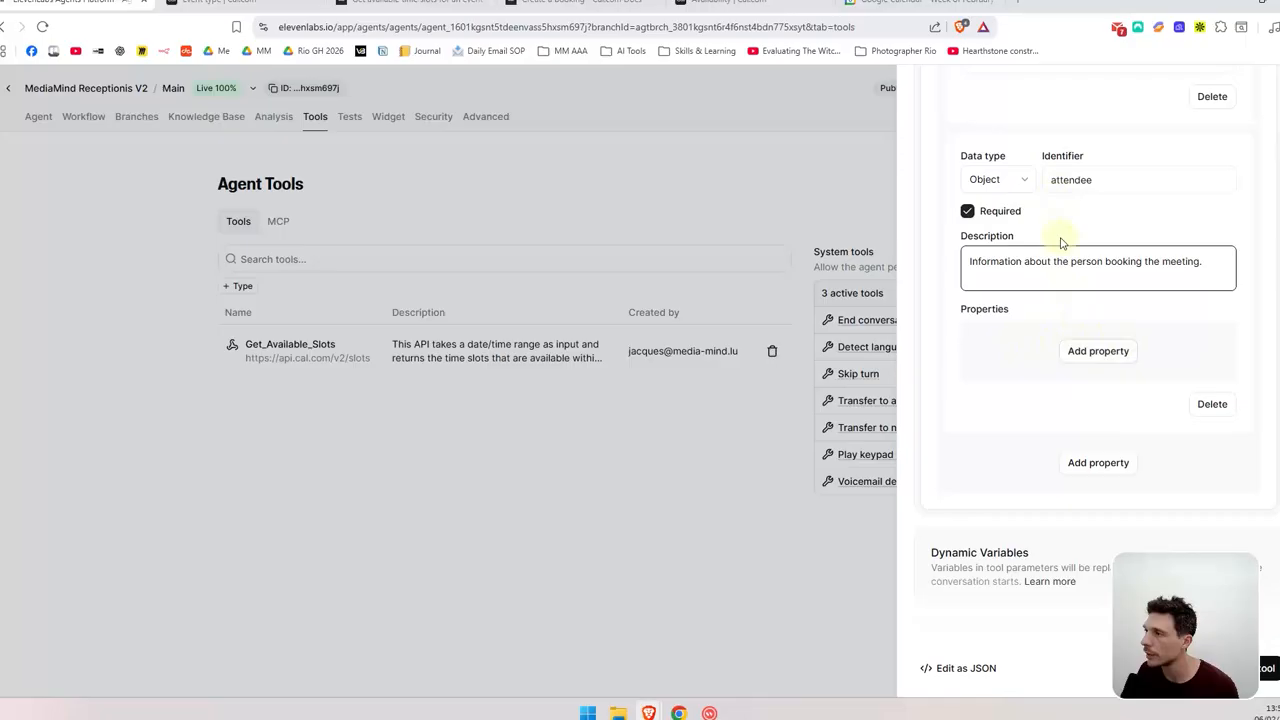
{"action": "left_click", "coordinate": [1086, 352]}
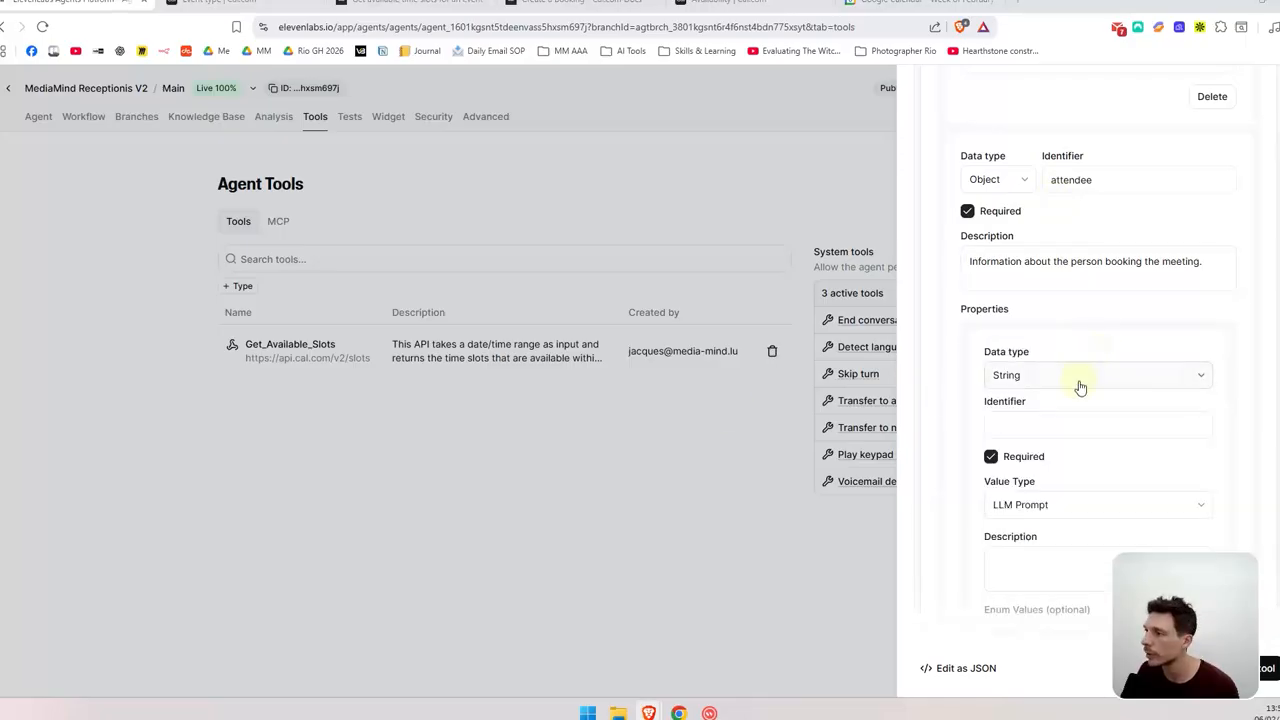
{"action": "left_click", "coordinate": [1050, 428]}
{"action": "type", "text": "name"}
{"action": "scroll", "coordinate": [1052, 415], "scroll_direction": "down", "scroll_amount": 2}
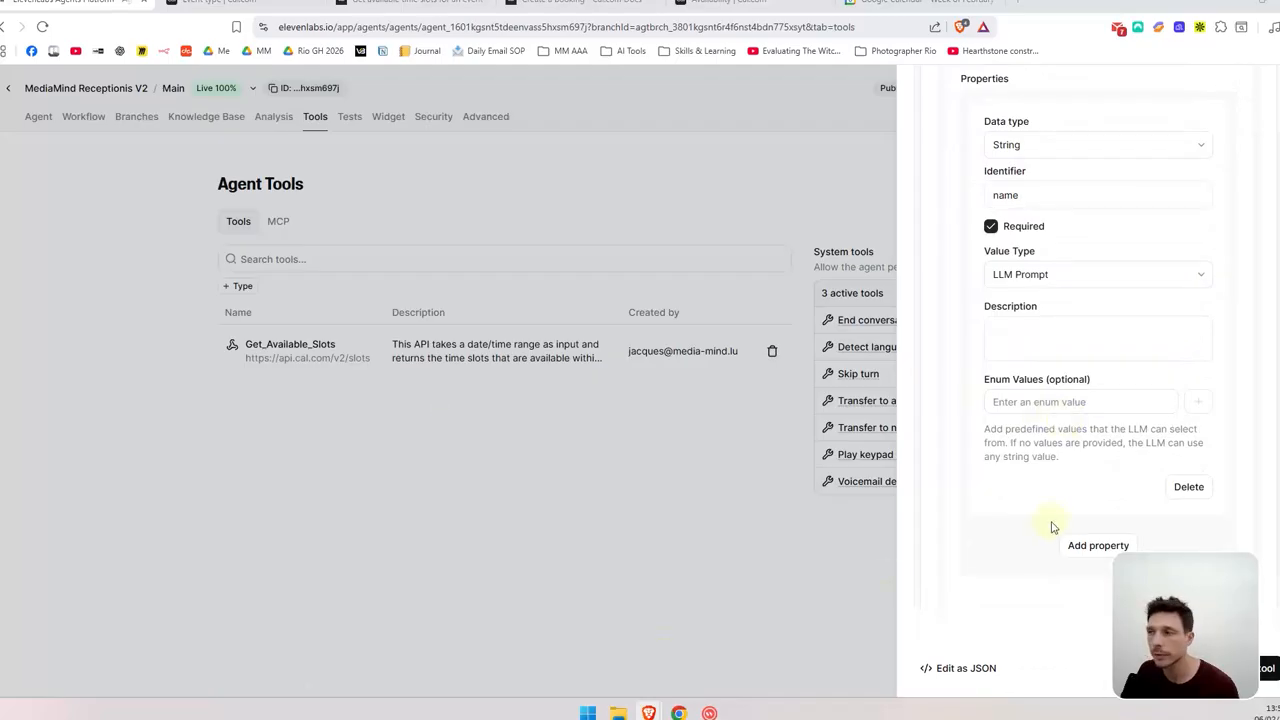
{"action": "left_click", "coordinate": [1037, 333]}
{"action": "type", "text": "→ Full name of the person booking"}
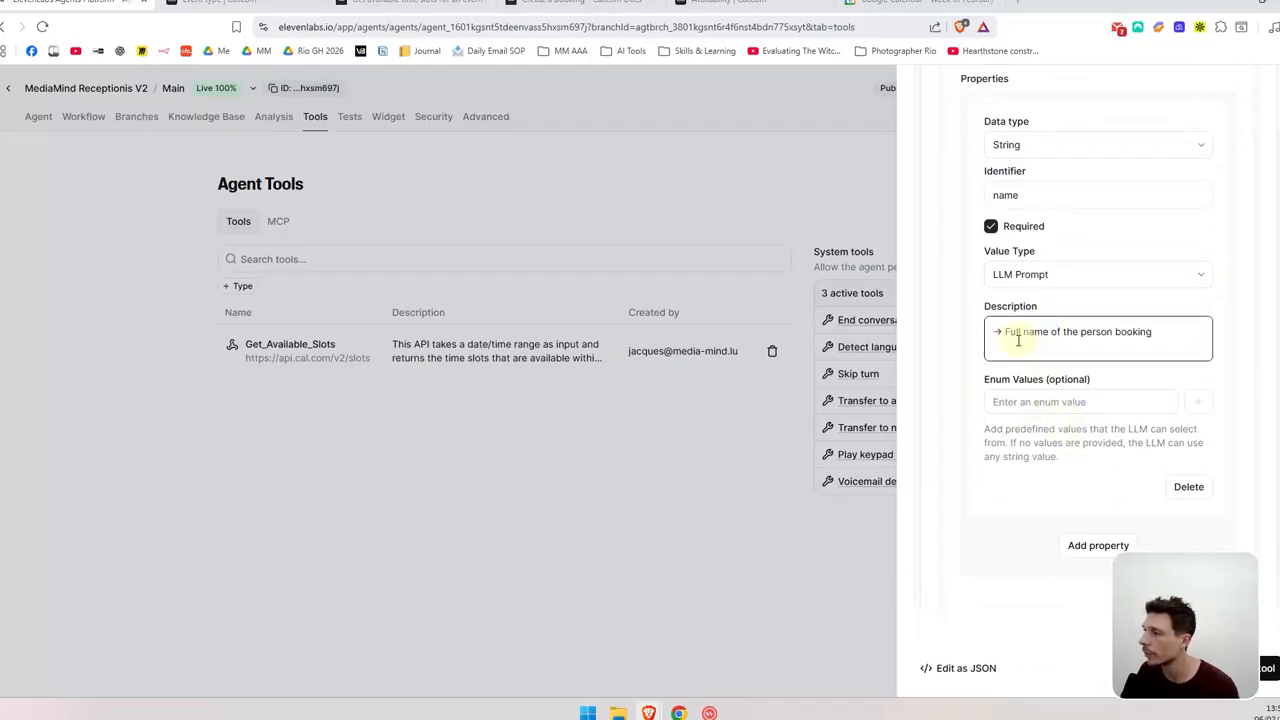
{"action": "left_click", "coordinate": [1003, 334]}
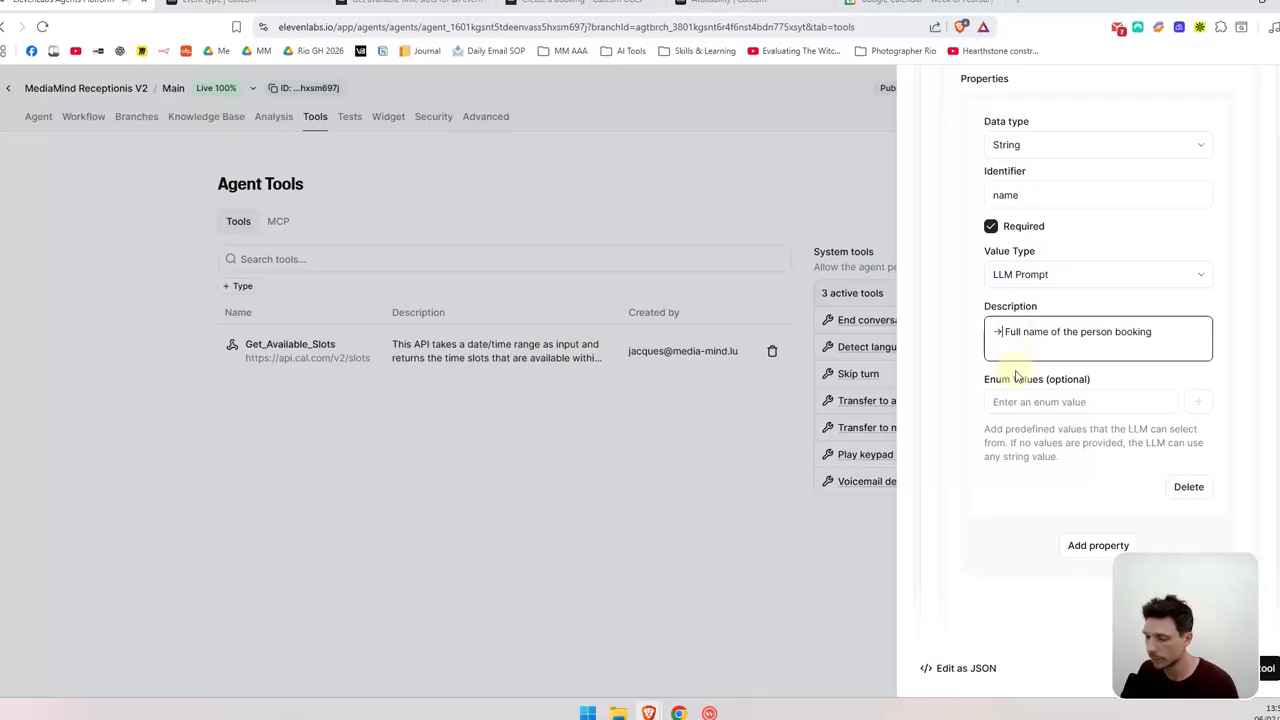
{"action": "key", "text": "BackSpace"}
{"action": "scroll", "coordinate": [1080, 437], "scroll_direction": "down", "scroll_amount": 1}
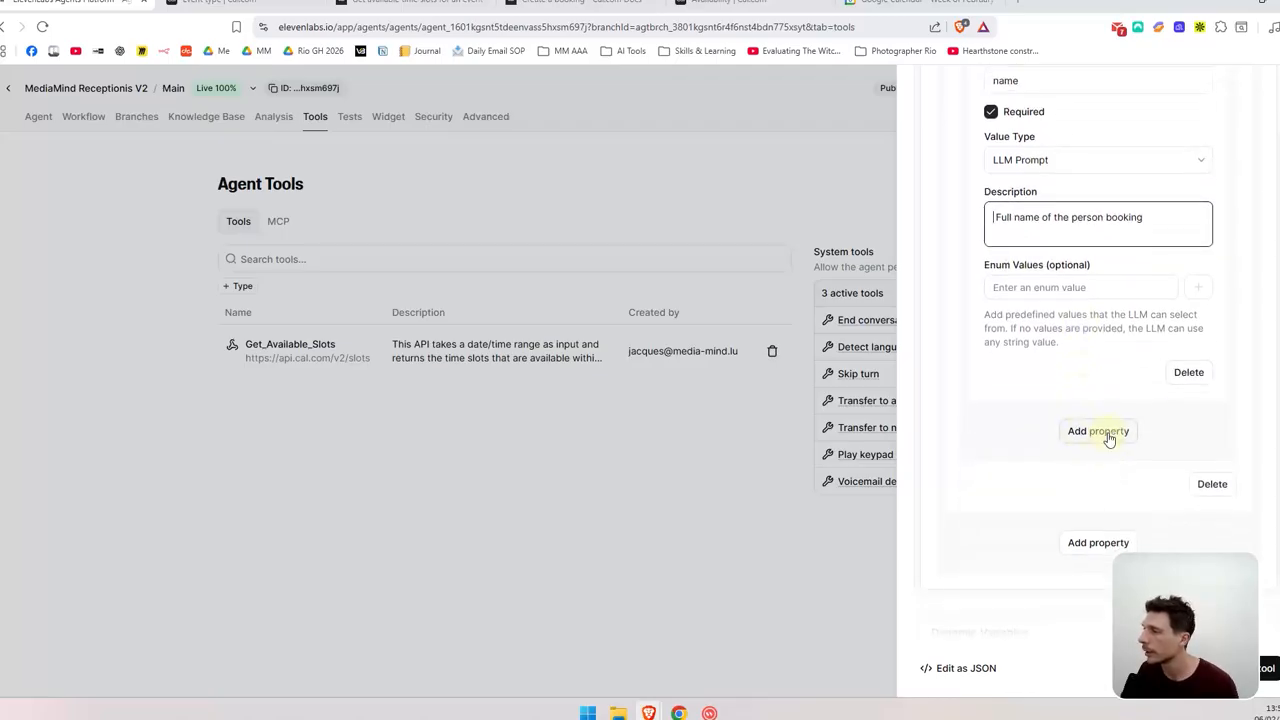
Step: Add a required String property named email inside the attendee object, described as "Email address of the person booking"
{"action": "left_click", "coordinate": [1106, 433]}
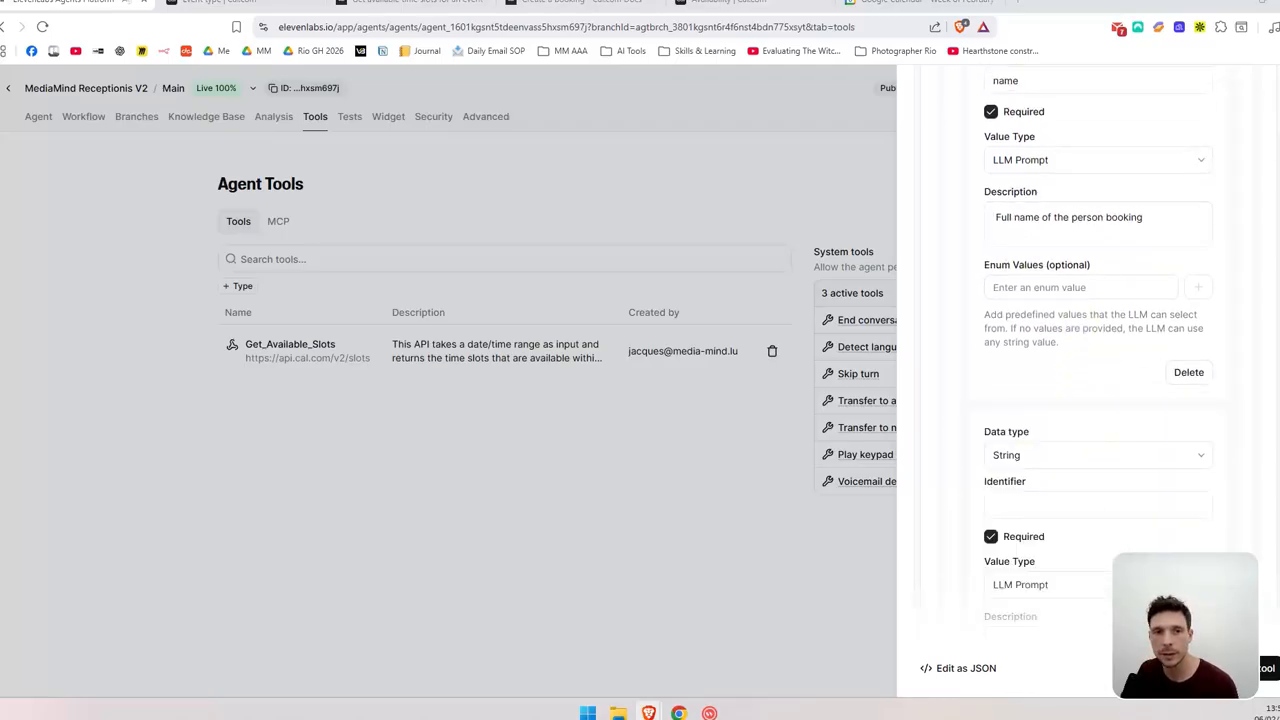
{"action": "left_click", "coordinate": [1072, 500]}
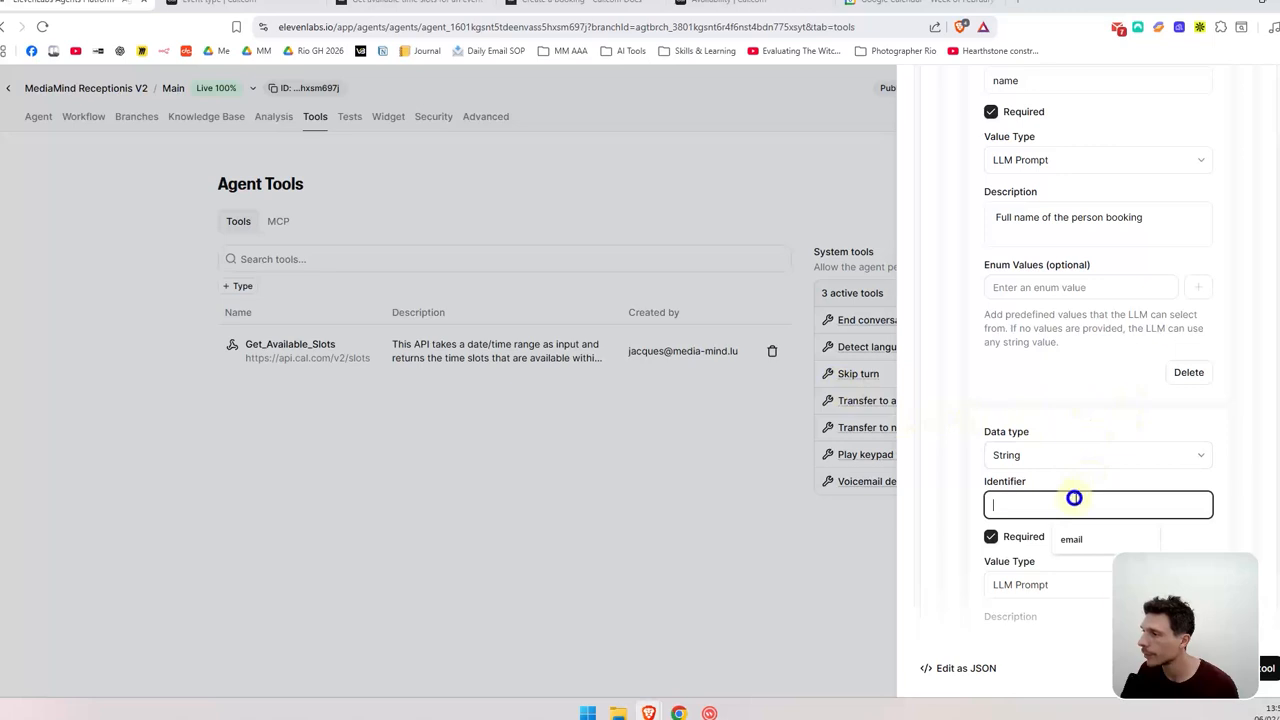
{"action": "type", "text": "email"}
{"action": "scroll", "coordinate": [1052, 383], "scroll_direction": "down", "scroll_amount": 2}
{"action": "scroll", "coordinate": [1052, 383], "scroll_direction": "down", "scroll_amount": 1}
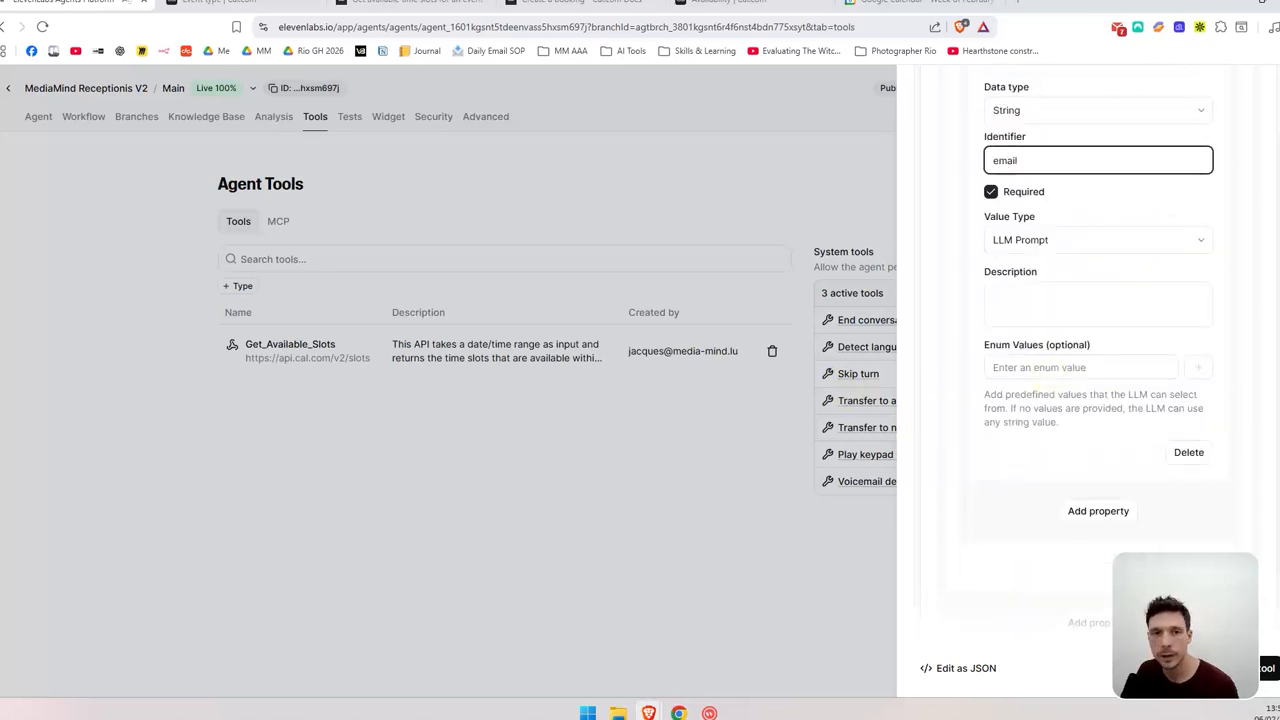
{"action": "left_click", "coordinate": [1052, 385]}
{"action": "left_click", "coordinate": [1058, 306]}
{"action": "type", "text": "Email address of the person booking"}
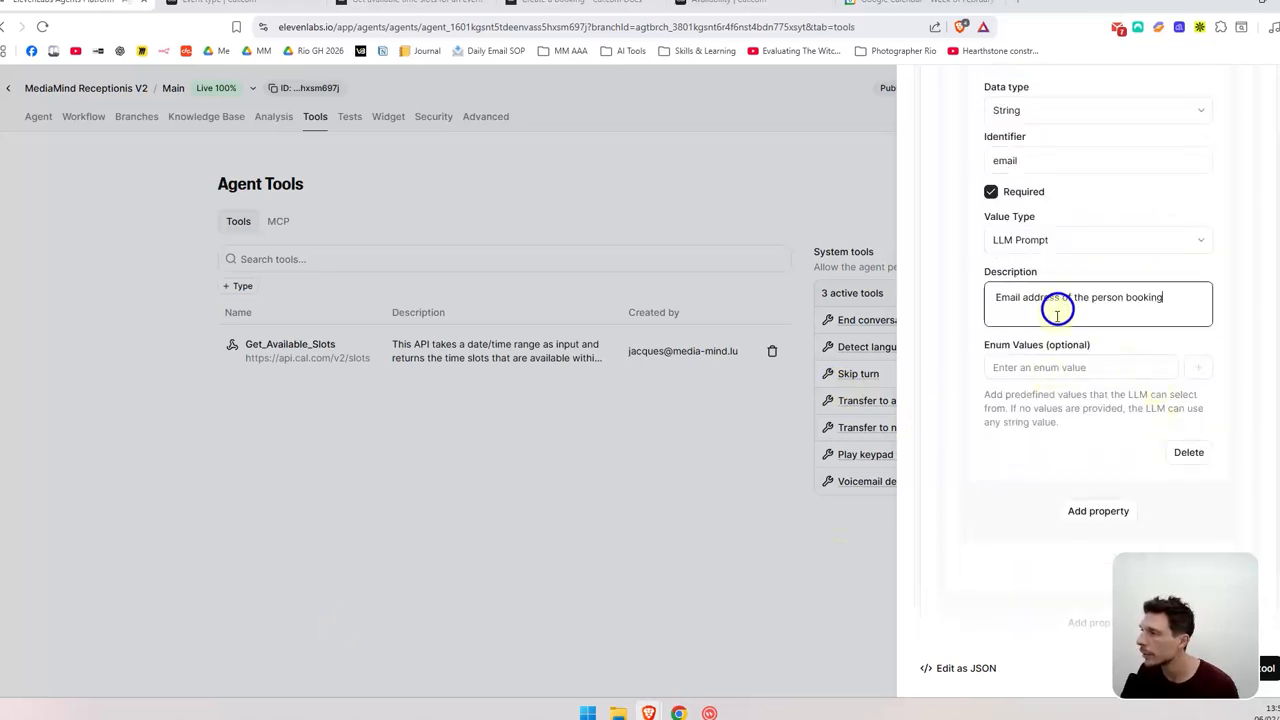
Step: Add a required String property timeZone inside attendee, described as "Caller's timezone Format: `Continent/City` (e.g. `America/Sao_Paulo`)"
{"action": "left_click", "coordinate": [1097, 514]}
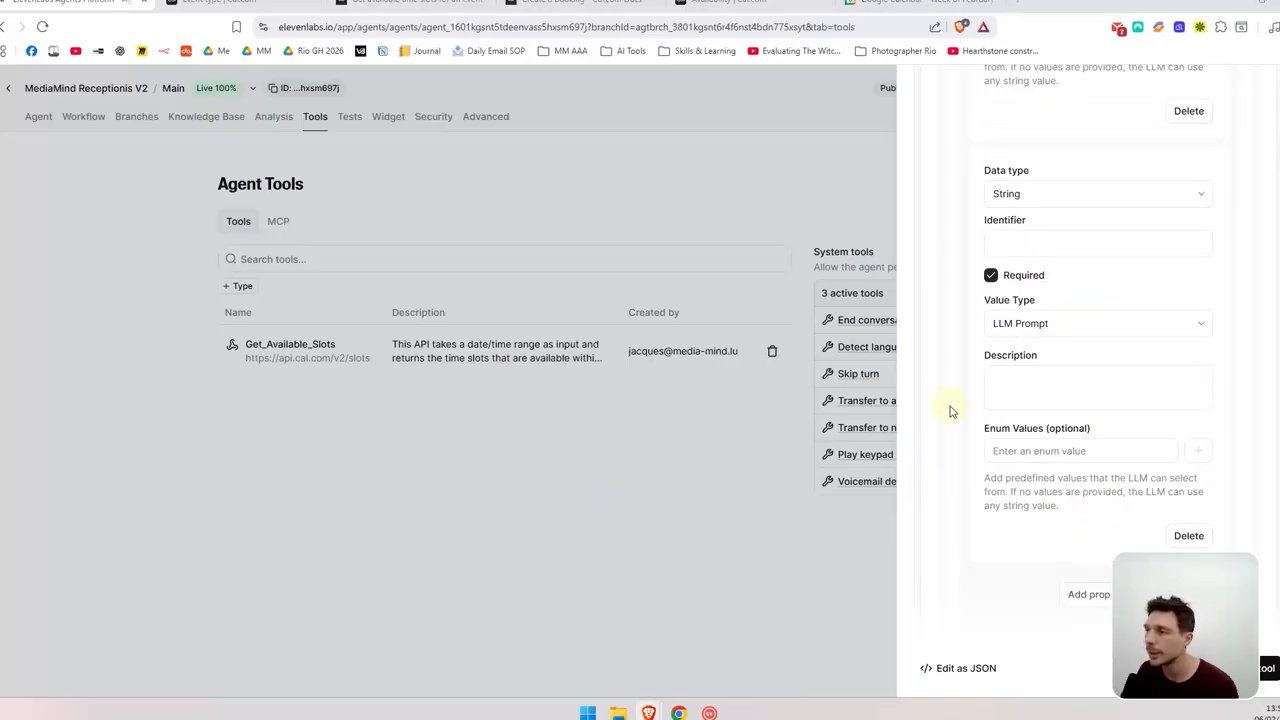
{"action": "left_click", "coordinate": [1042, 390]}
{"action": "left_click", "coordinate": [1071, 248]}
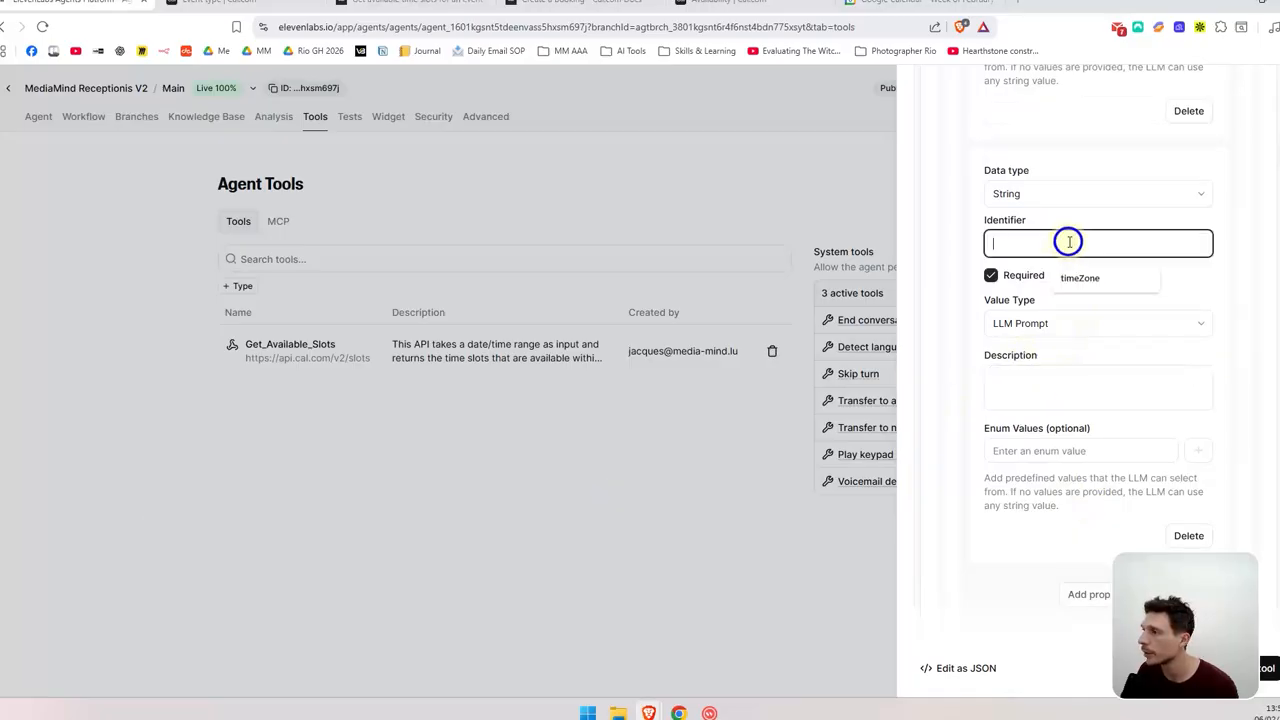
{"action": "left_click", "coordinate": [1085, 277]}
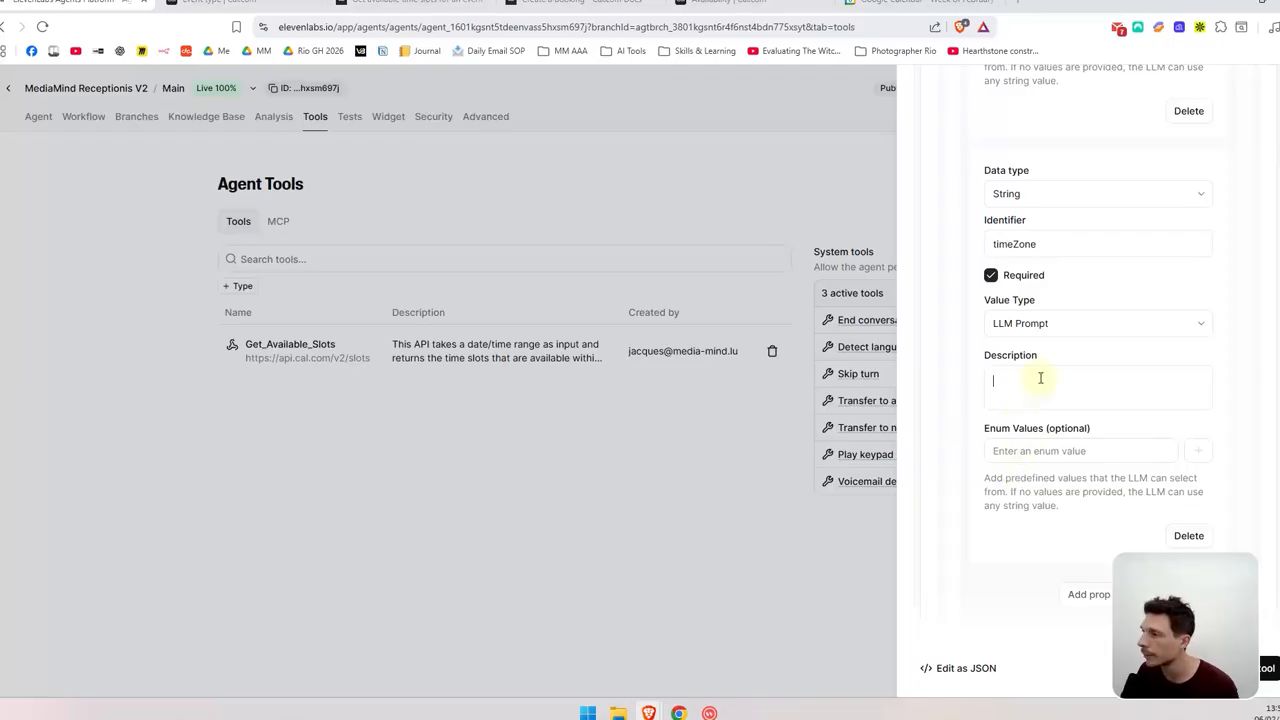
{"action": "type", "text": "Caller's timezone  Format: `Continent/City`  (e.g. `America/Sao_Paulo`)"}
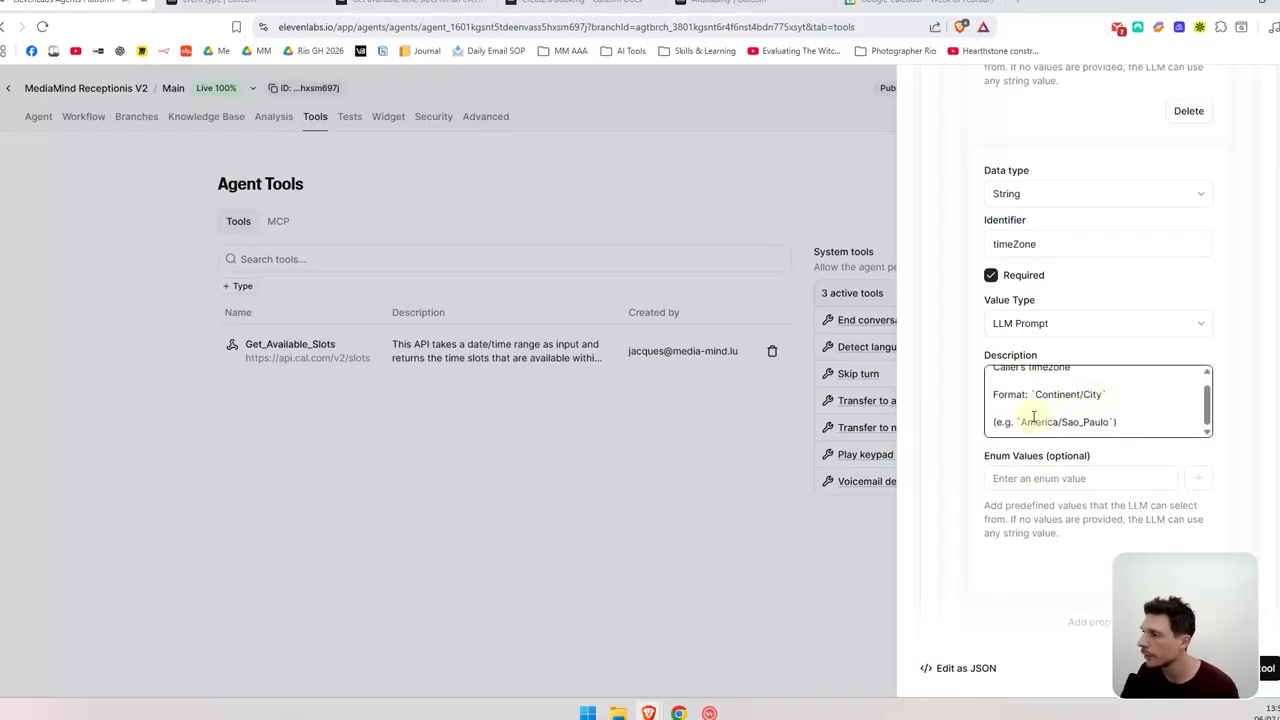
{"action": "scroll", "coordinate": [1124, 406], "scroll_direction": "up", "scroll_amount": 1}
{"action": "scroll", "coordinate": [1090, 425], "scroll_direction": "down", "scroll_amount": 1}
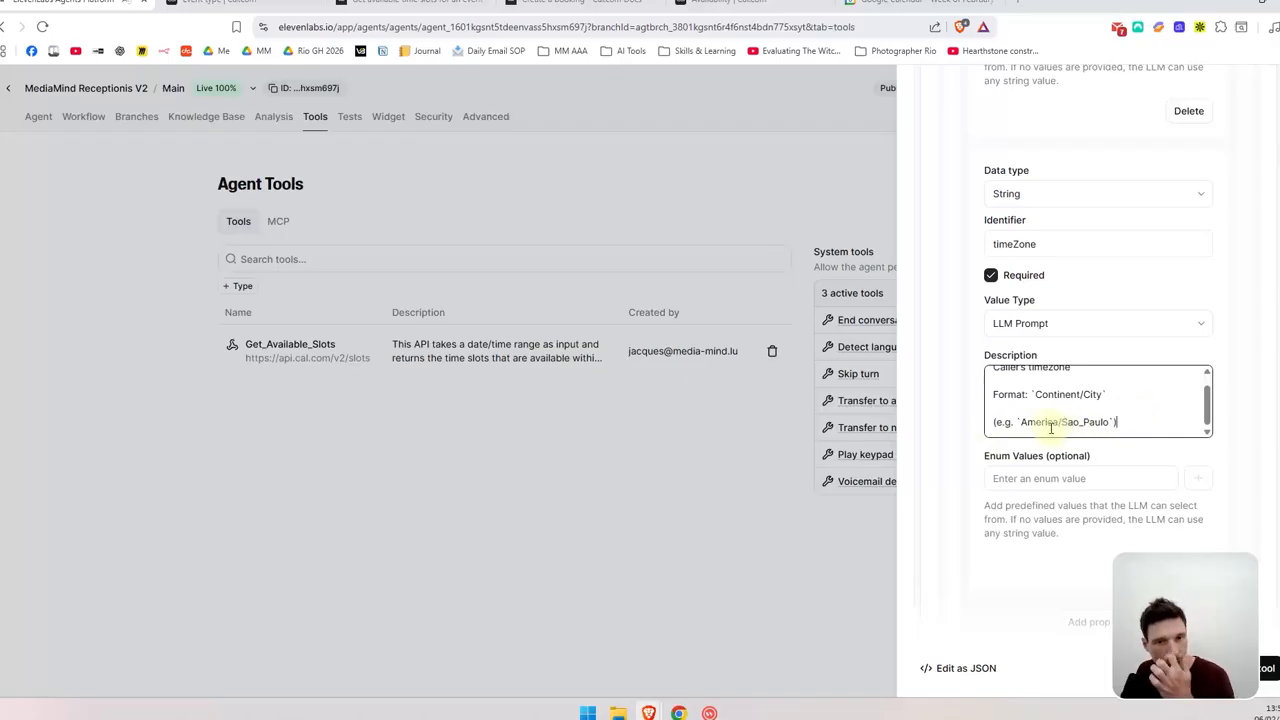
Step: Remove the trailing spaces from the attendee's name and timeZone identifiers and save the Book_Meeting tool
{"action": "left_click", "coordinate": [1262, 668]}
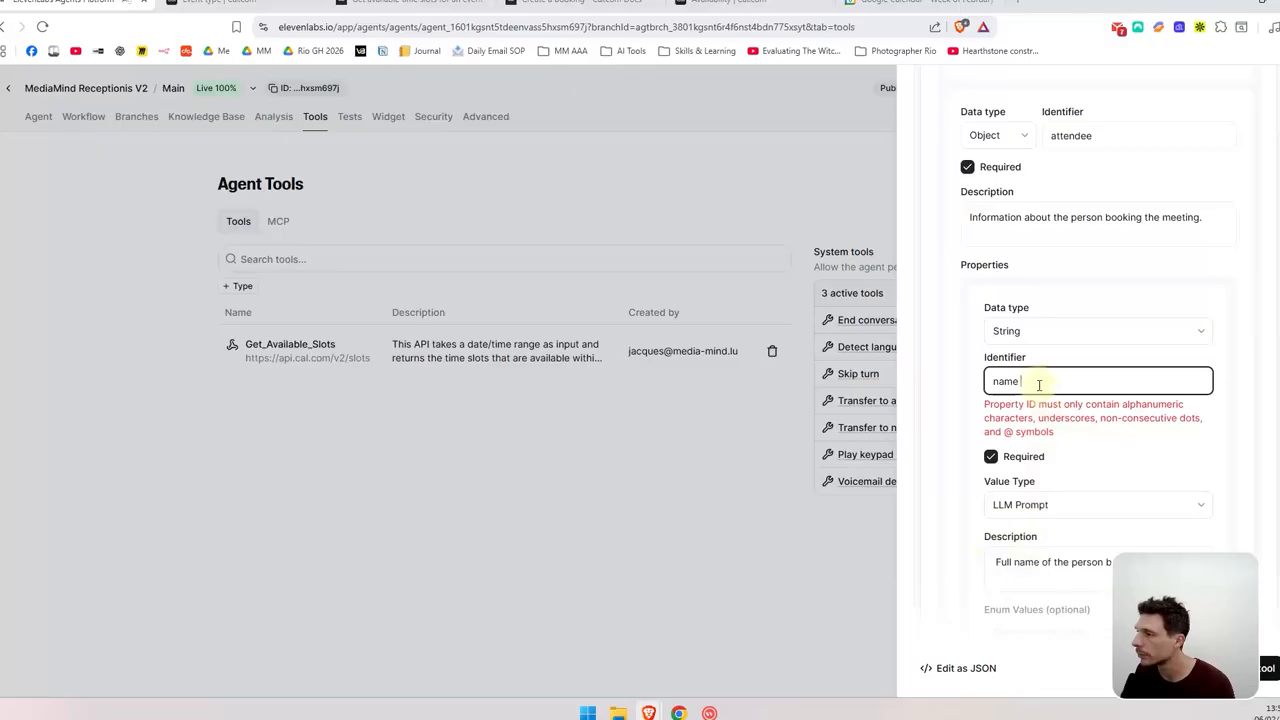
{"action": "key", "text": "BackSpace"}
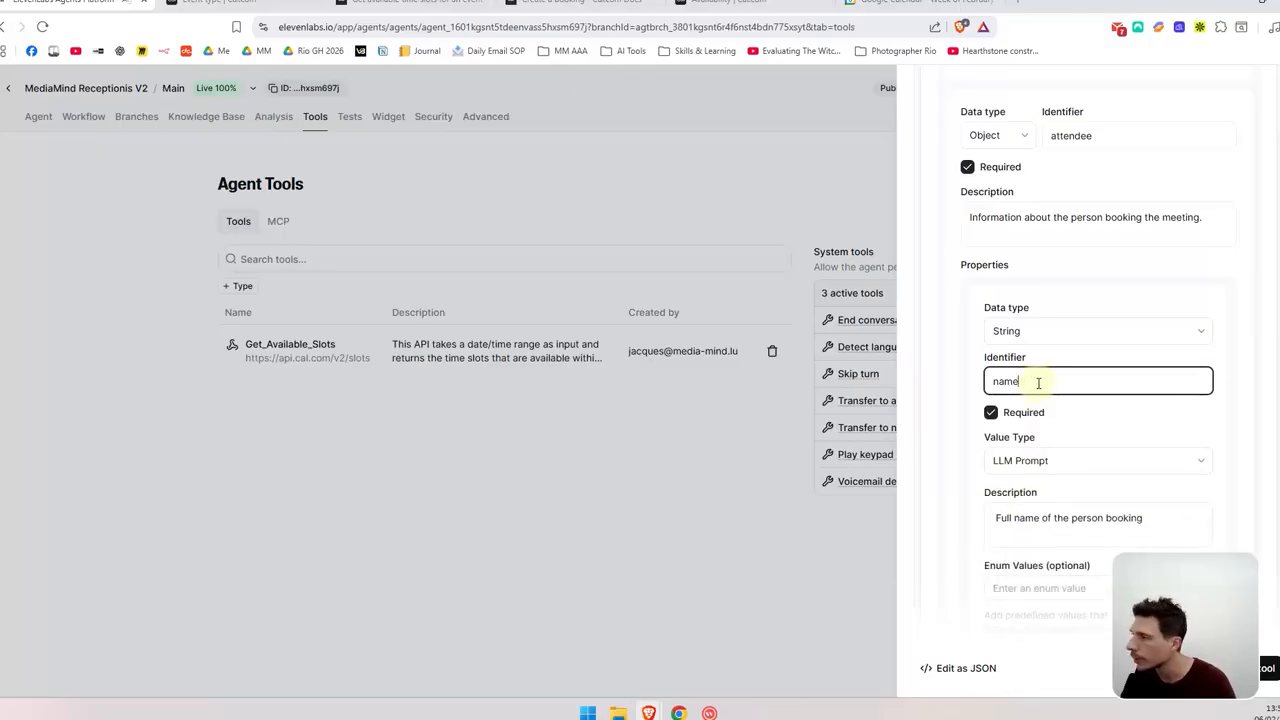
{"action": "scroll", "coordinate": [1051, 400], "scroll_direction": "down", "scroll_amount": 5}
{"action": "left_click", "coordinate": [1051, 408]}
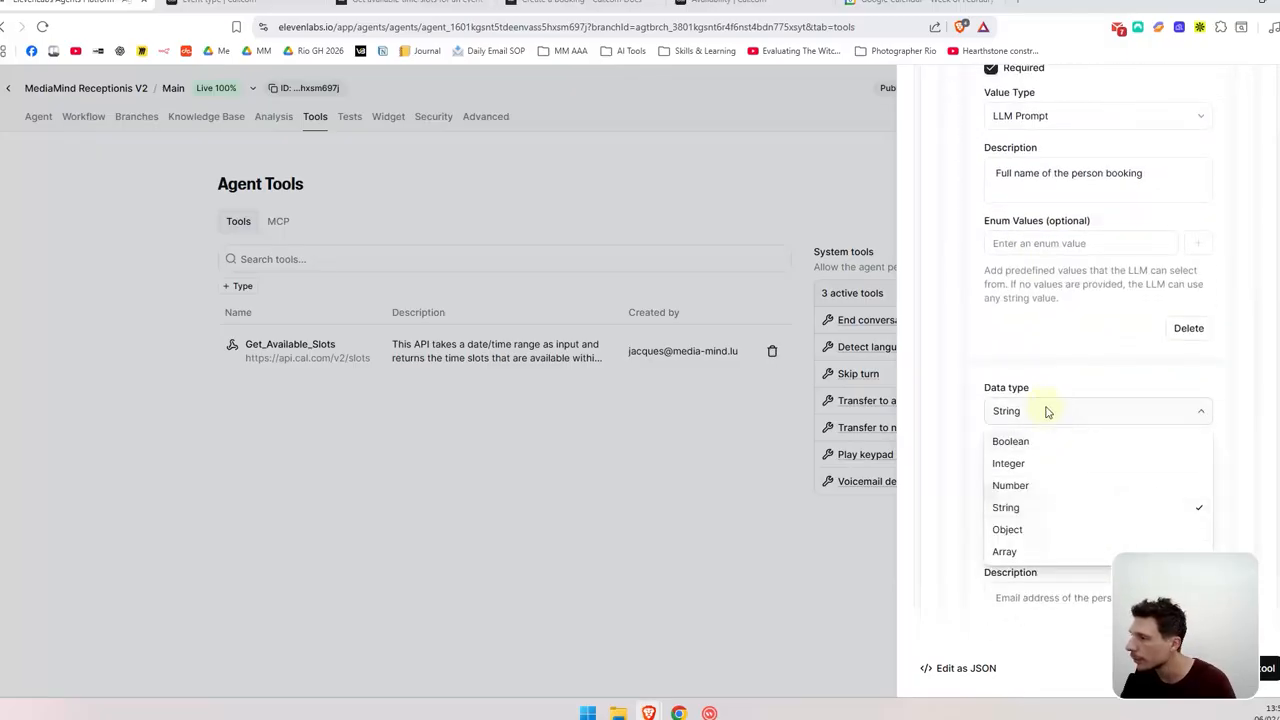
{"action": "left_click", "coordinate": [1046, 409]}
{"action": "left_click", "coordinate": [1037, 457]}
{"action": "scroll", "coordinate": [1040, 460], "scroll_direction": "down", "scroll_amount": 1}
{"action": "scroll", "coordinate": [1042, 458], "scroll_direction": "down", "scroll_amount": 3}
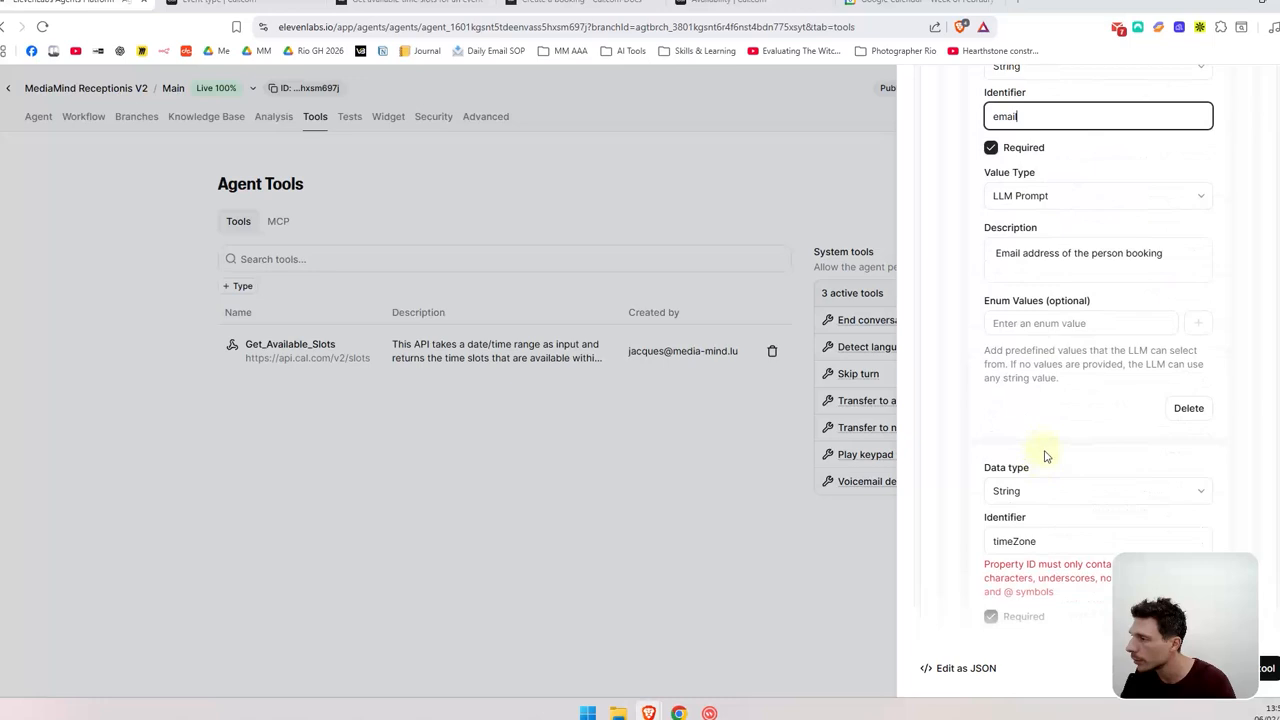
{"action": "left_click", "coordinate": [1043, 537]}
{"action": "key", "text": "BackSpace"}
{"action": "scroll", "coordinate": [1204, 582], "scroll_direction": "down", "scroll_amount": 3}
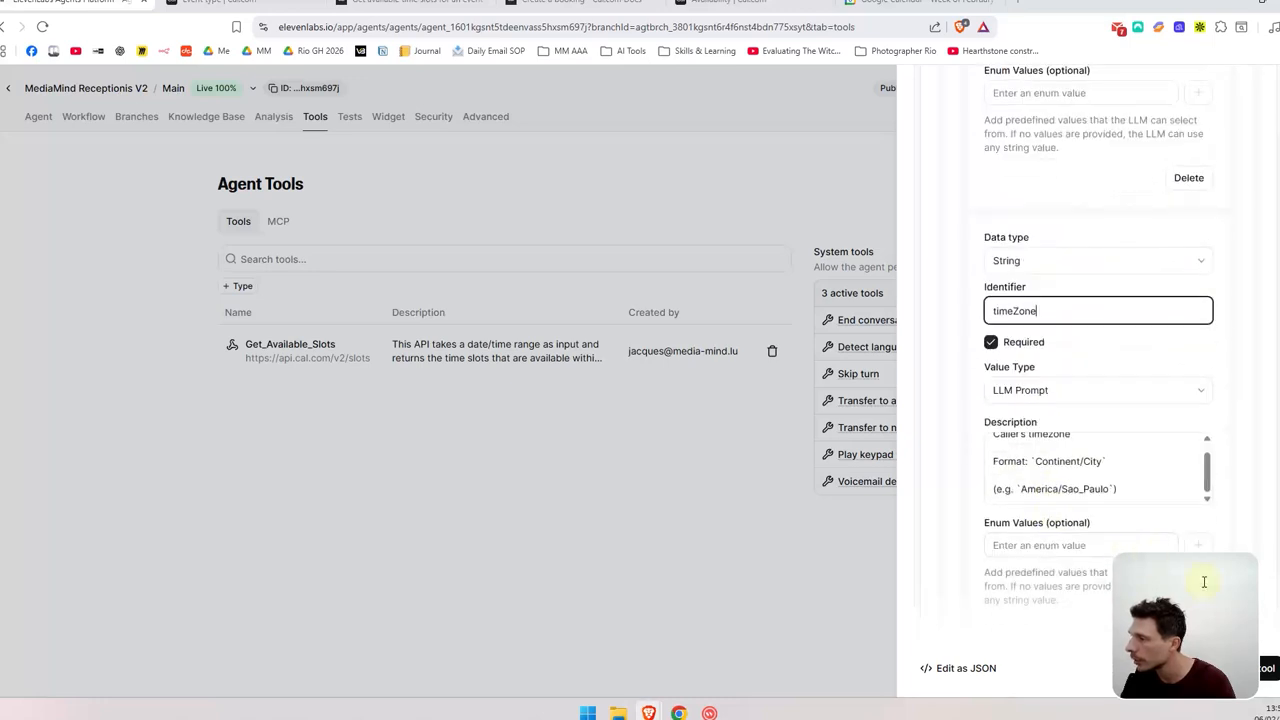
{"action": "left_click", "coordinate": [1268, 667]}
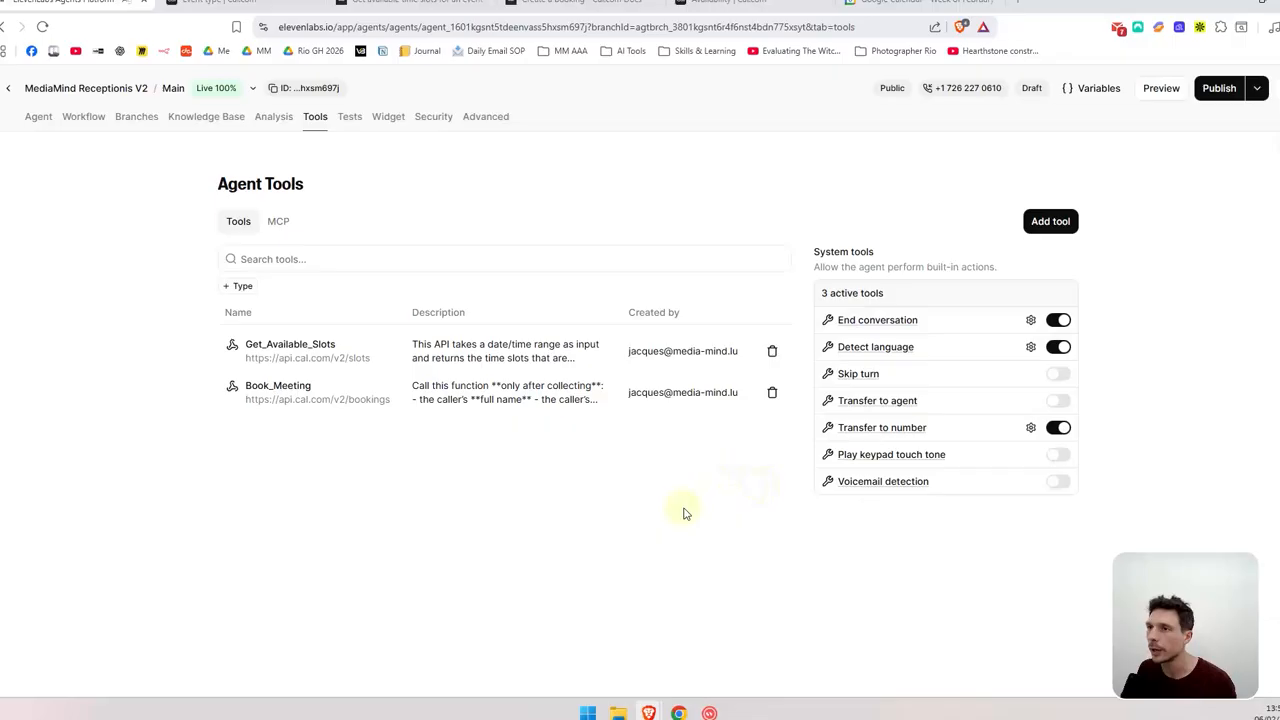
Step: Book a meeting for February 9 at 3 PM through a preview call with the agent, and reload Google Calendar to check for it
{"action": "left_click", "coordinate": [1161, 89]}
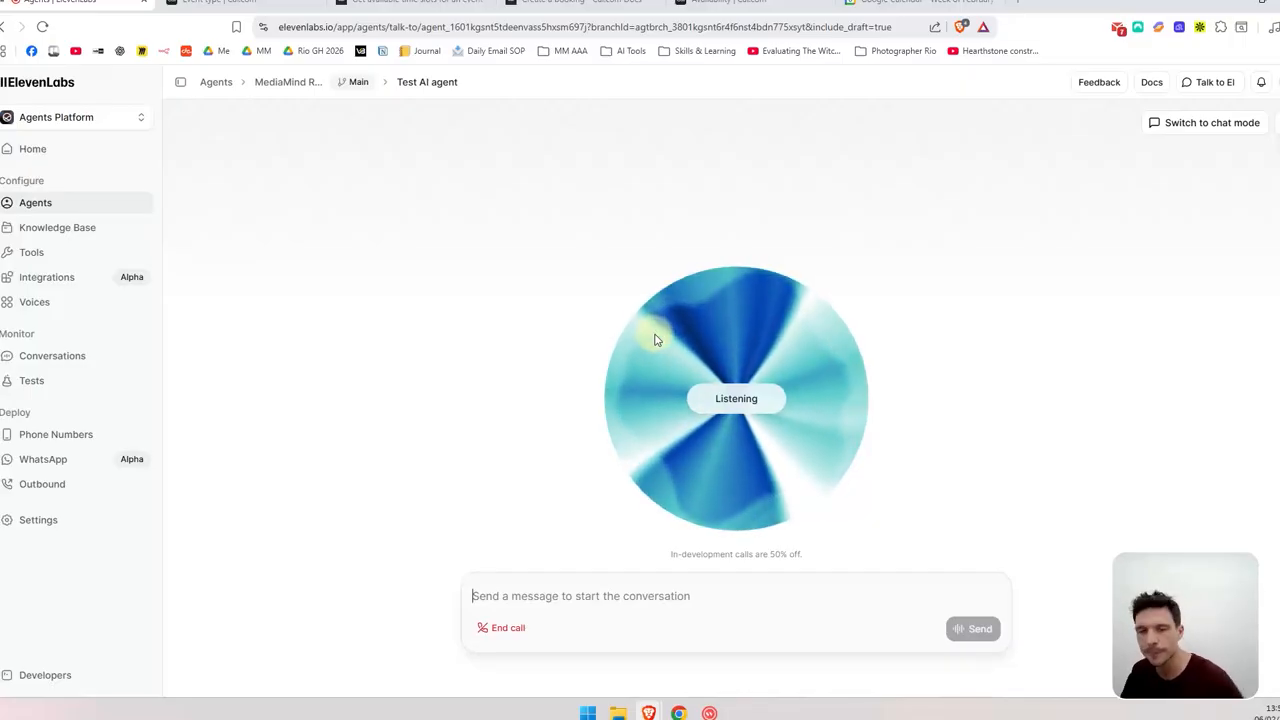
{"action": "left_click", "coordinate": [880, 3]}
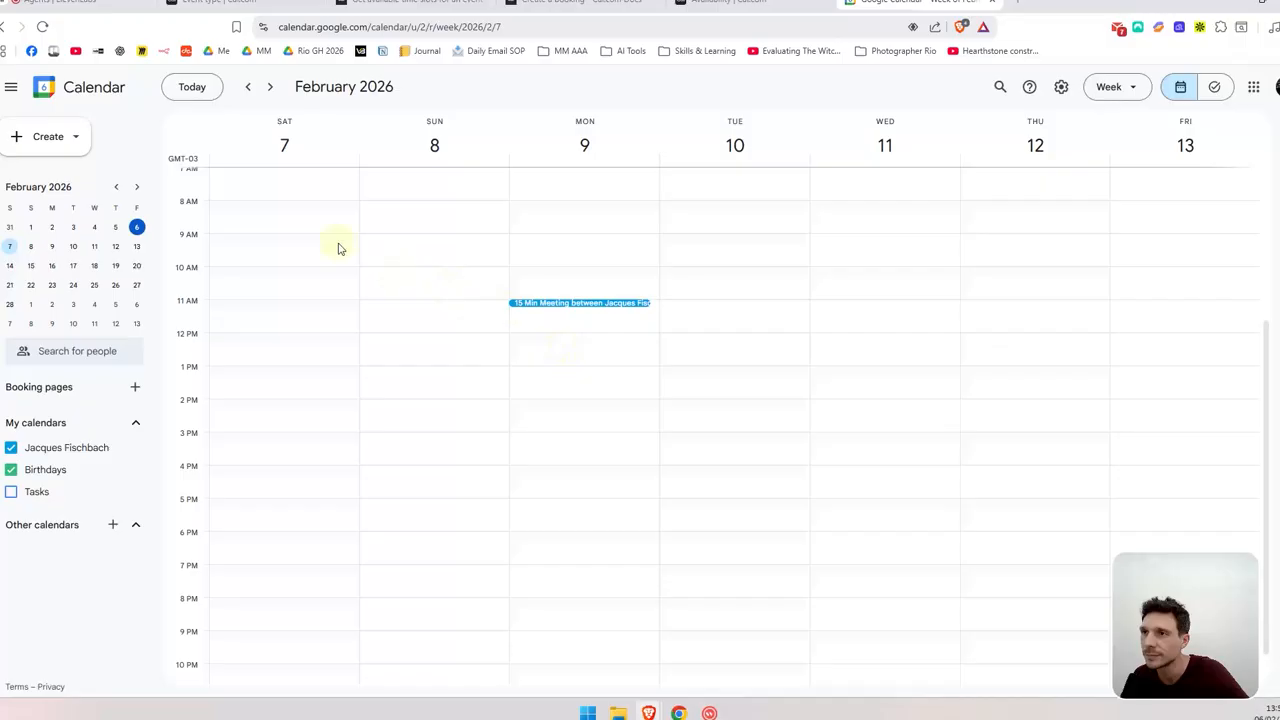
{"action": "left_click", "coordinate": [44, 30]}
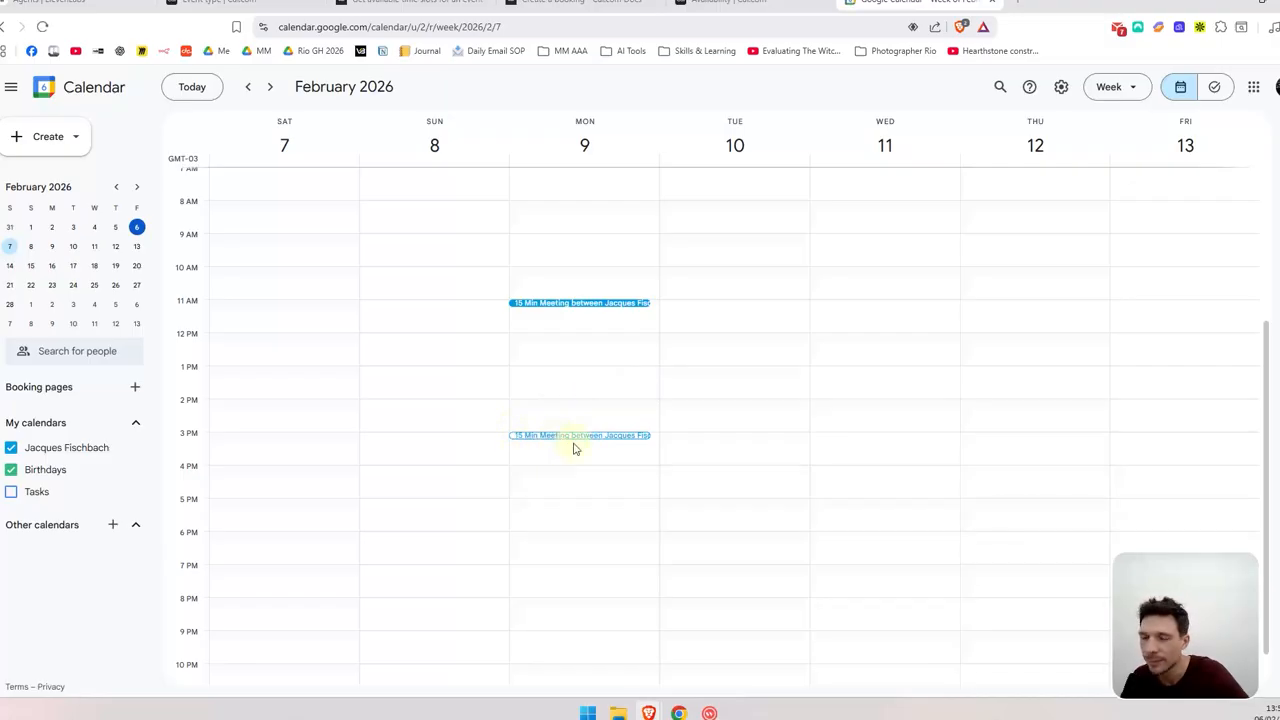
Step: Return to the ElevenLabs agent and review the summary and collected data of its Feb 6, 2026, 1:52 PM conversation
{"action": "left_click", "coordinate": [85, 4]}
{"action": "left_click", "coordinate": [288, 82]}
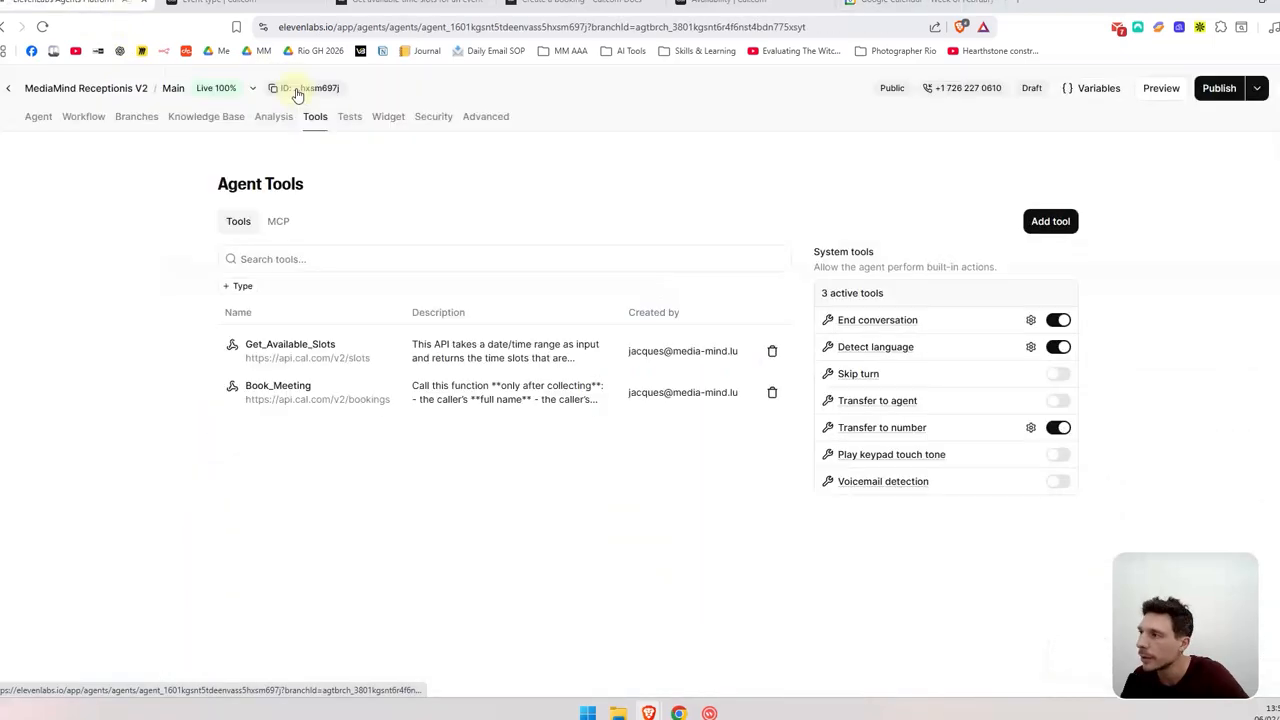
{"action": "left_click", "coordinate": [262, 117]}
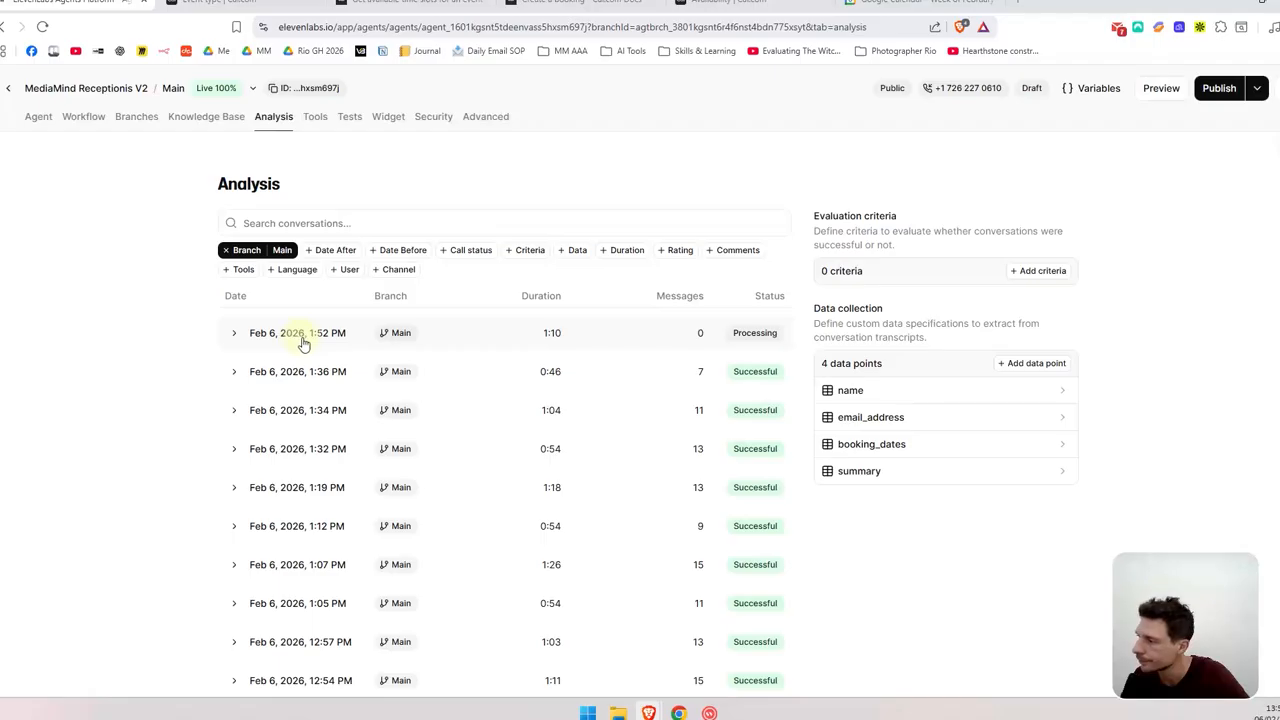
{"action": "left_click", "coordinate": [307, 340]}
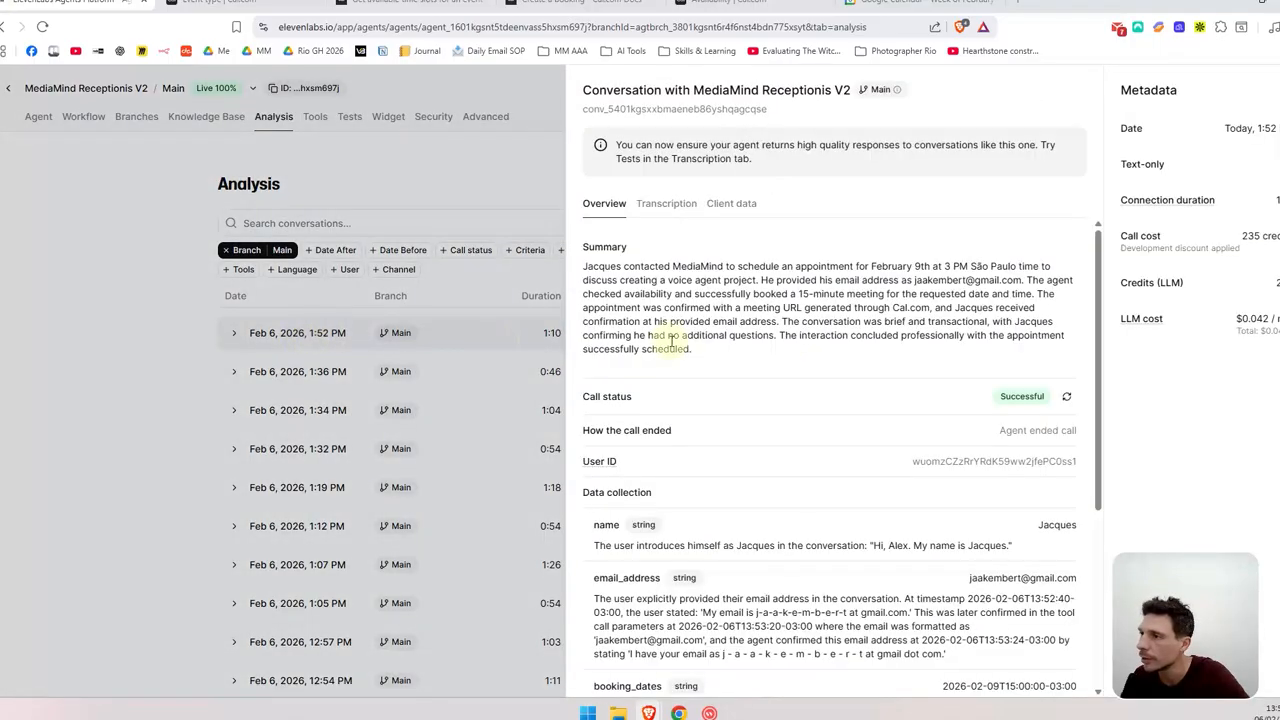
{"action": "scroll", "coordinate": [755, 335], "scroll_direction": "down", "scroll_amount": 2}
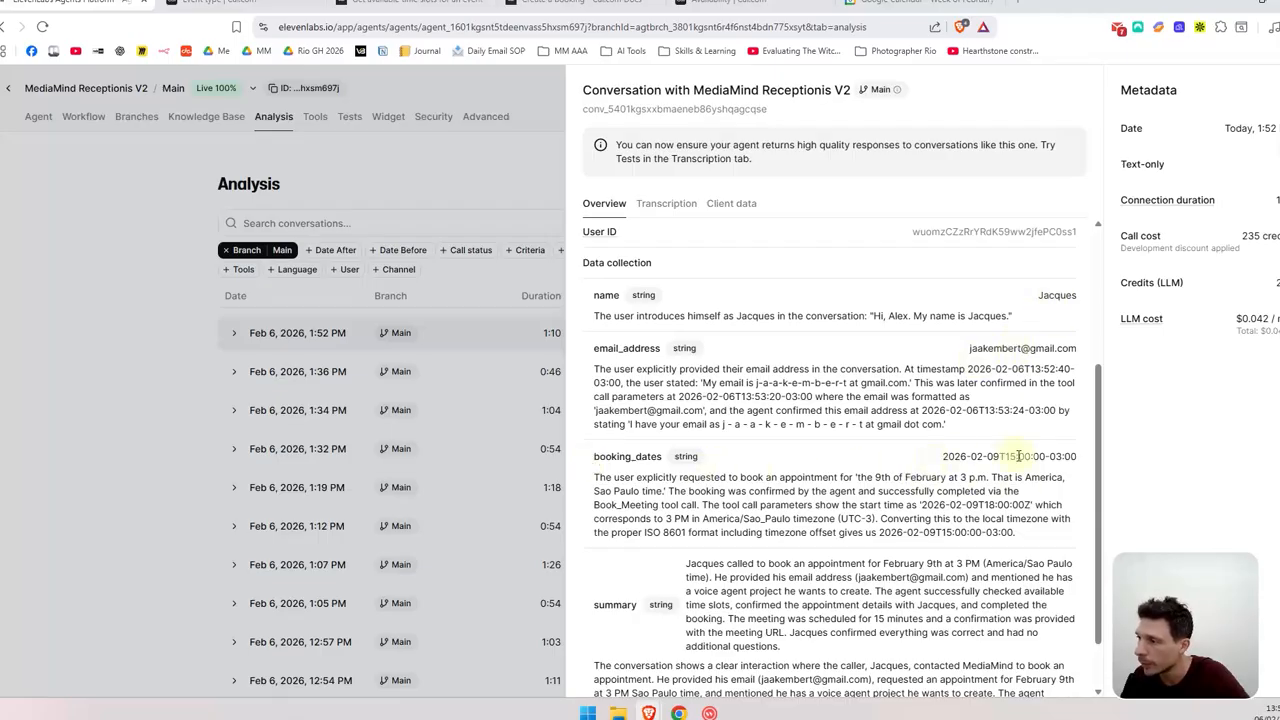
{"action": "scroll", "coordinate": [680, 560], "scroll_direction": "down", "scroll_amount": 1}
{"action": "scroll", "coordinate": [760, 528], "scroll_direction": "up", "scroll_amount": 4}
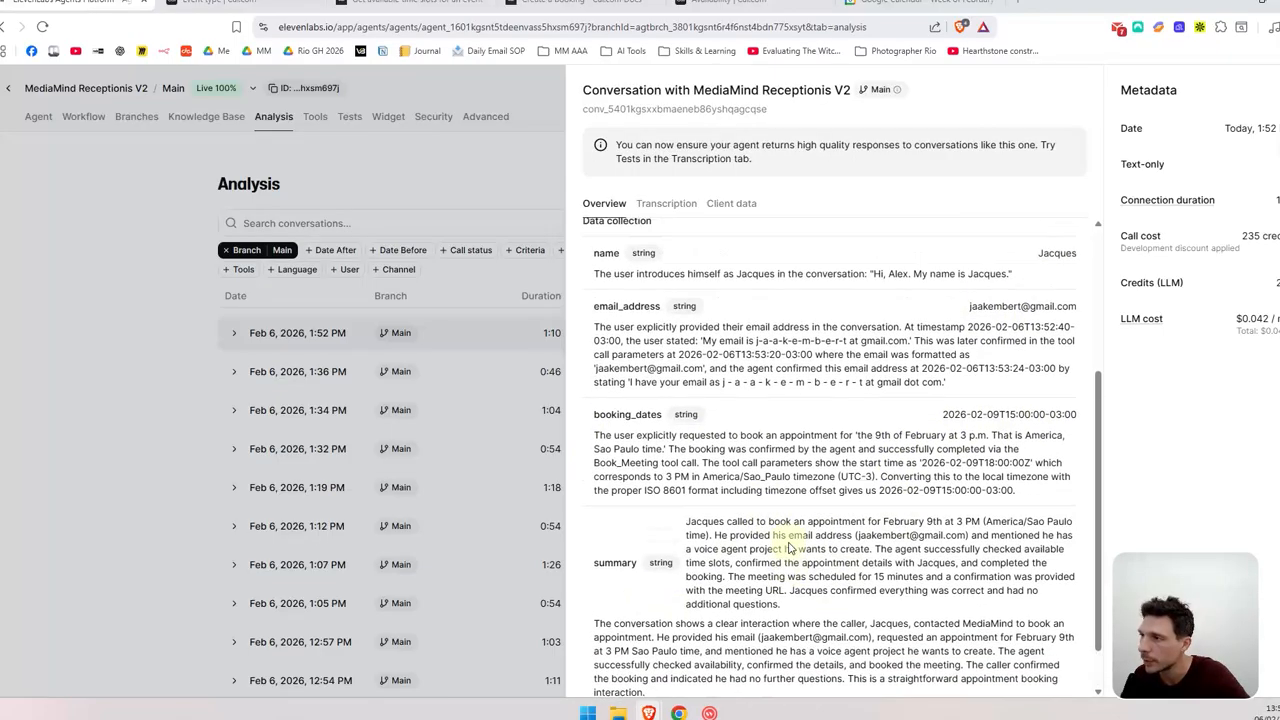
Step: Examine the conversation's transcription for the Get_Available_Slots and Book_Meeting tool calls, and close the conversation details
{"action": "left_click", "coordinate": [684, 203]}
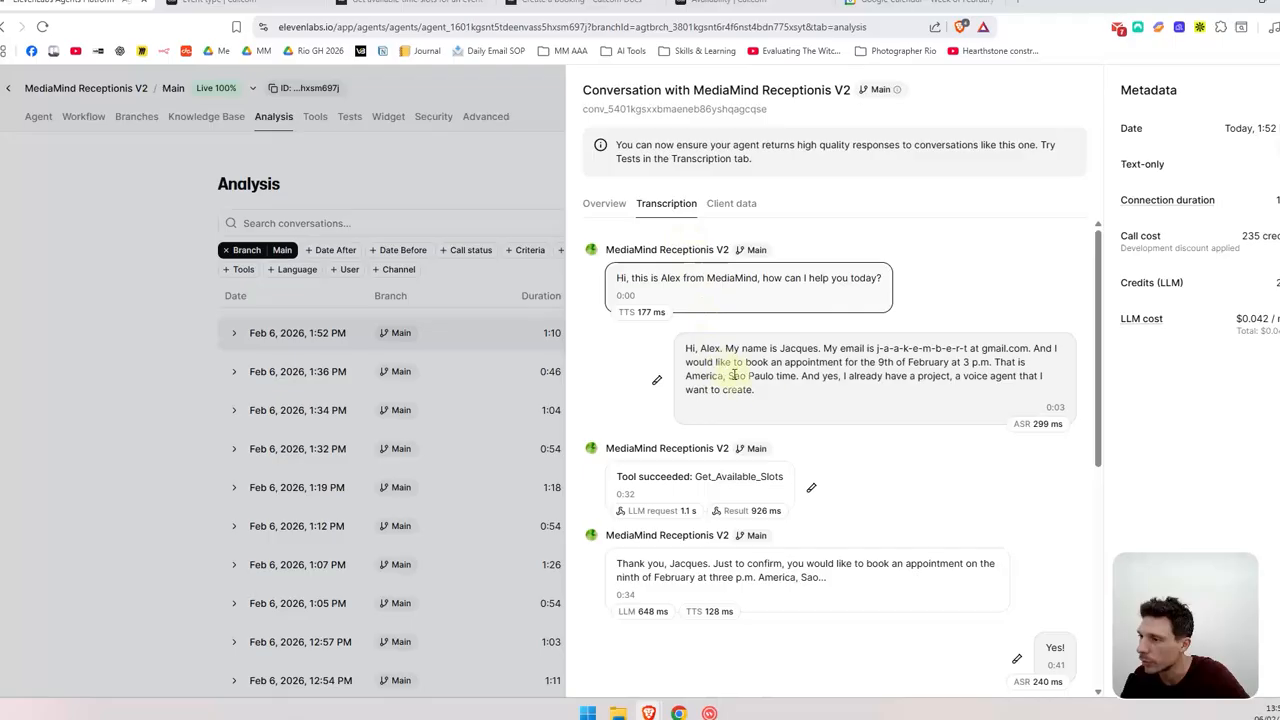
{"action": "scroll", "coordinate": [735, 366], "scroll_direction": "down", "scroll_amount": 1}
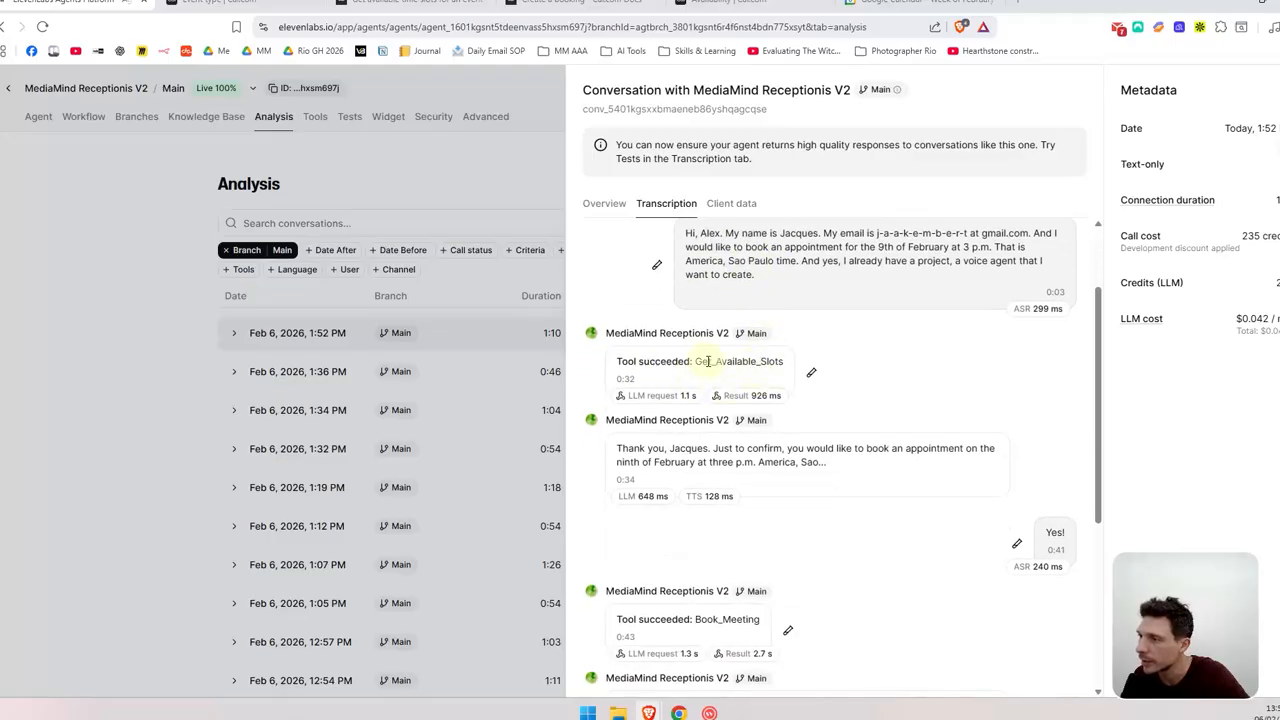
{"action": "left_click_drag", "start_coordinate": [701, 362], "coordinate": [777, 370]}
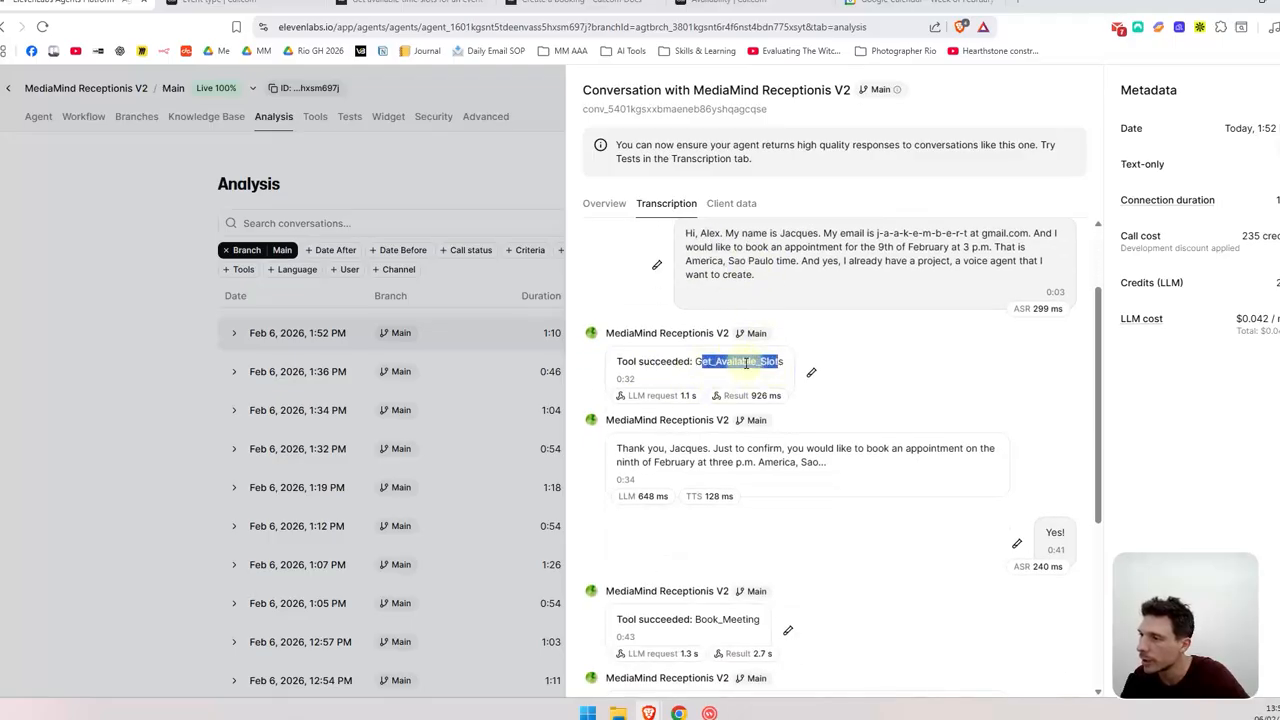
{"action": "left_click", "coordinate": [739, 364]}
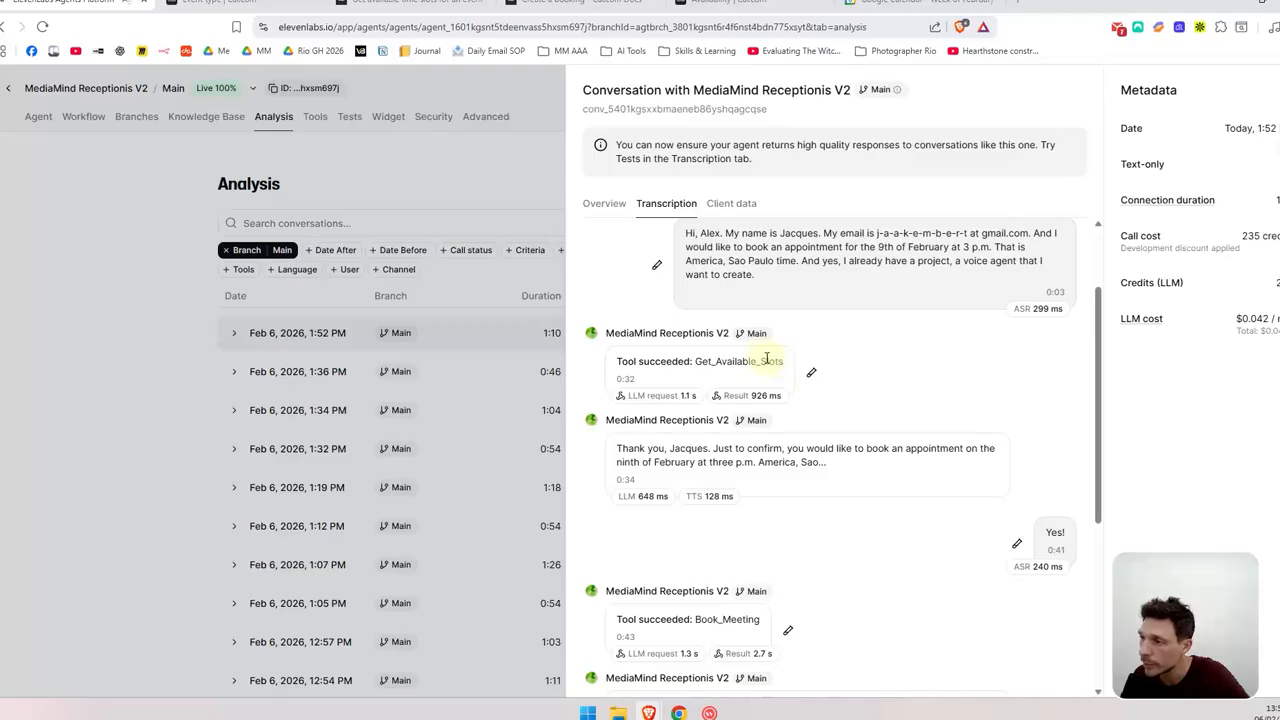
{"action": "scroll", "coordinate": [766, 370], "scroll_direction": "down", "scroll_amount": 3}
{"action": "left_click_drag", "start_coordinate": [698, 294], "coordinate": [746, 295]}
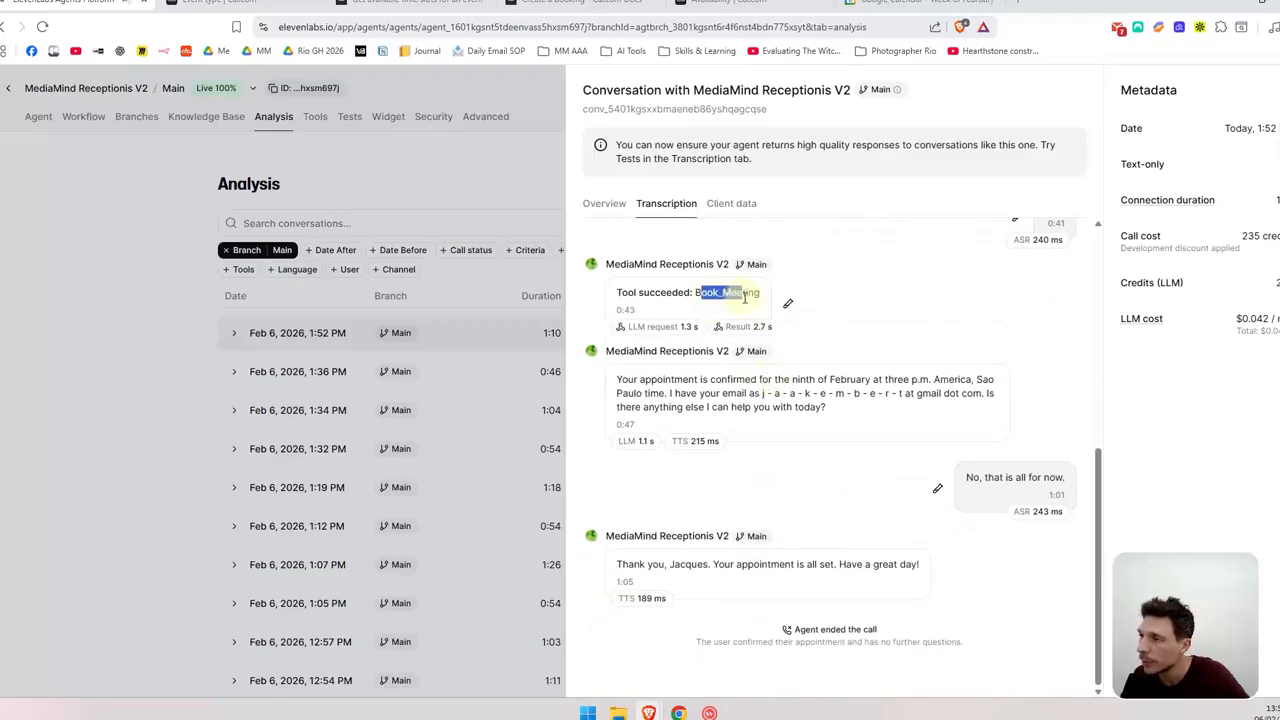
{"action": "left_click", "coordinate": [749, 295]}
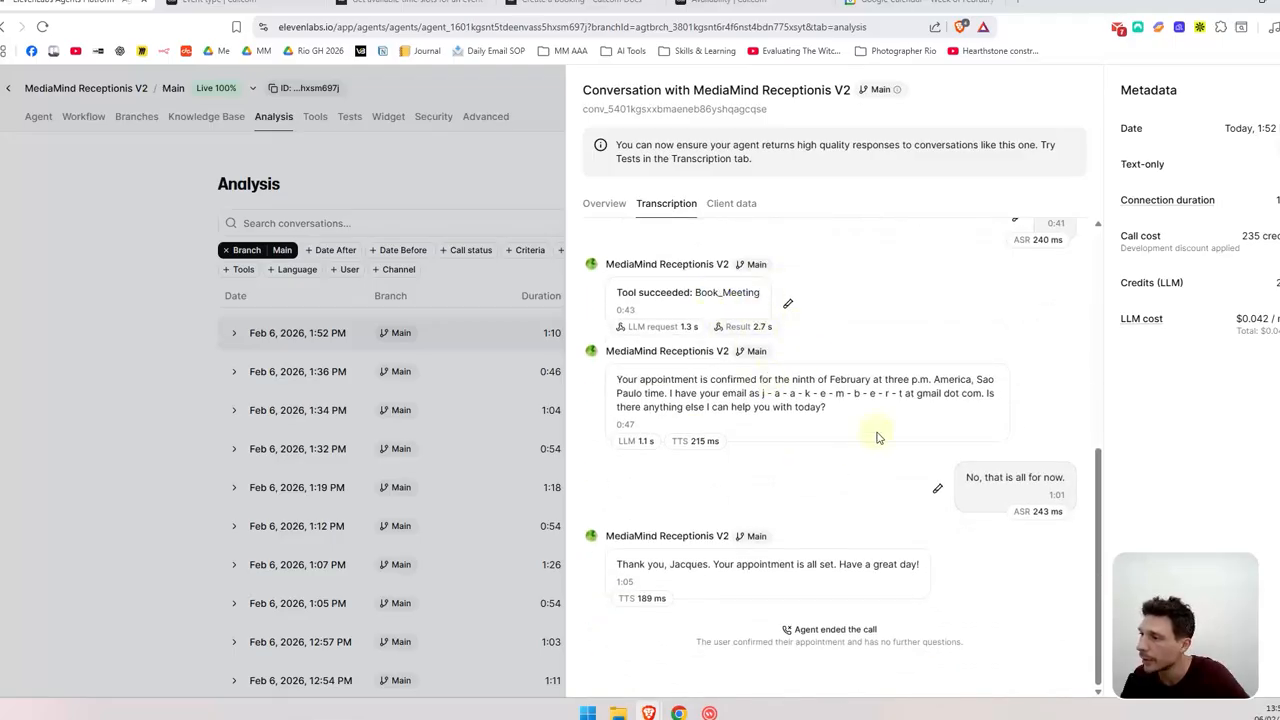
{"action": "scroll", "coordinate": [819, 531], "scroll_direction": "up", "scroll_amount": 2}
{"action": "scroll", "coordinate": [819, 531], "scroll_direction": "up", "scroll_amount": 2}
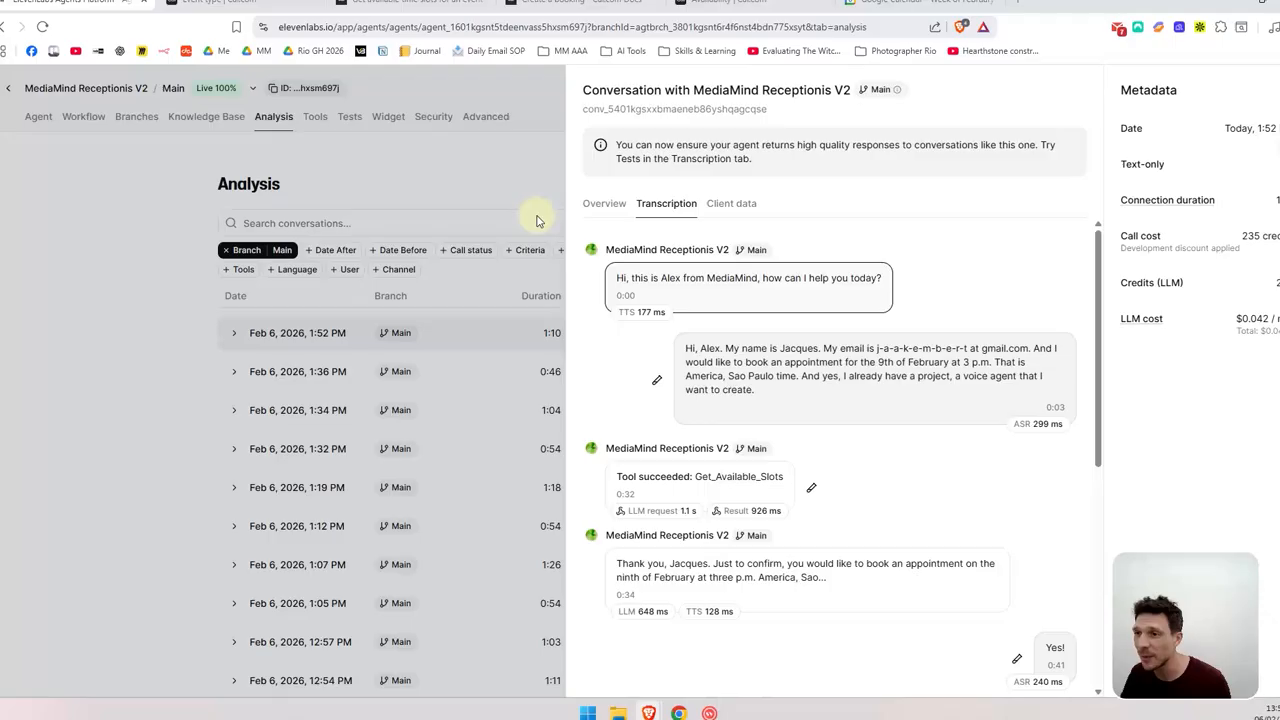
{"action": "left_click", "coordinate": [196, 420]}
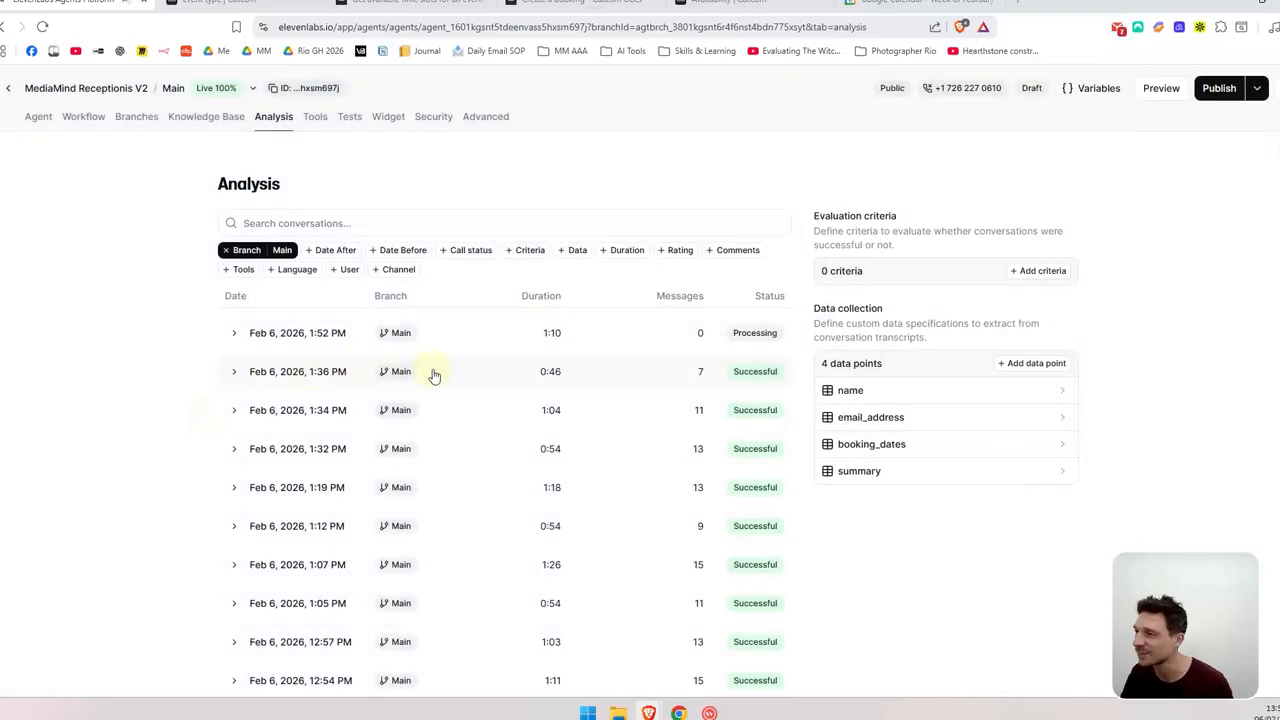